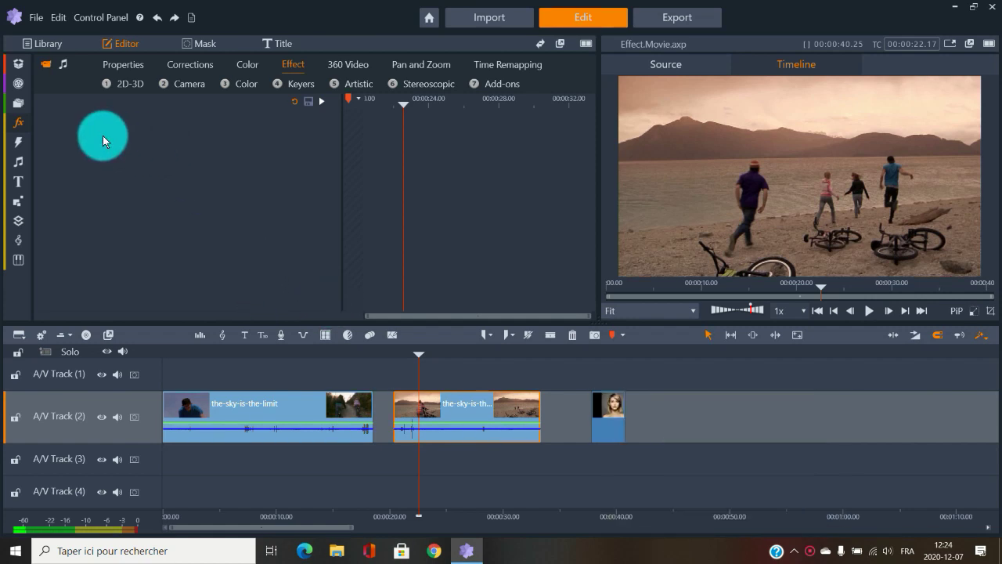
Look through the library's effect categories, including the NewBlue collections, and the options available for the second timeline clip
{"action": "left_click", "coordinate": [18, 123]}
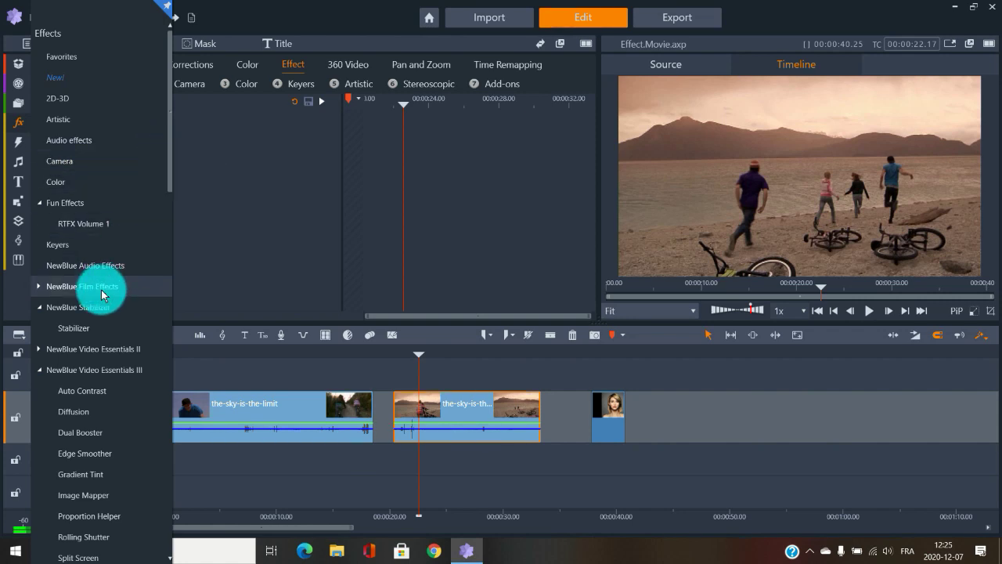
{"action": "scroll", "coordinate": [83, 360], "scroll_direction": "down", "scroll_amount": 10}
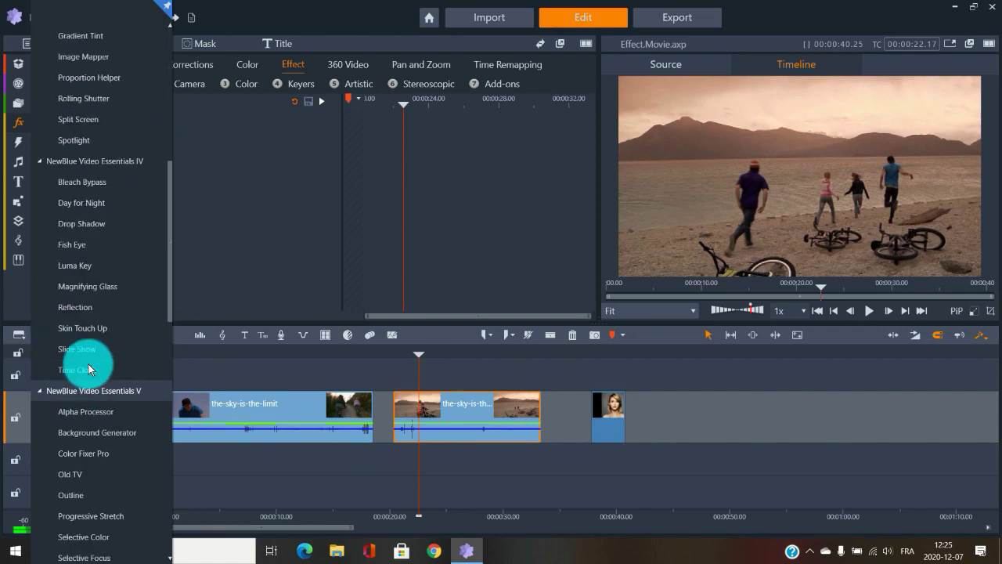
{"action": "left_click", "coordinate": [170, 289]}
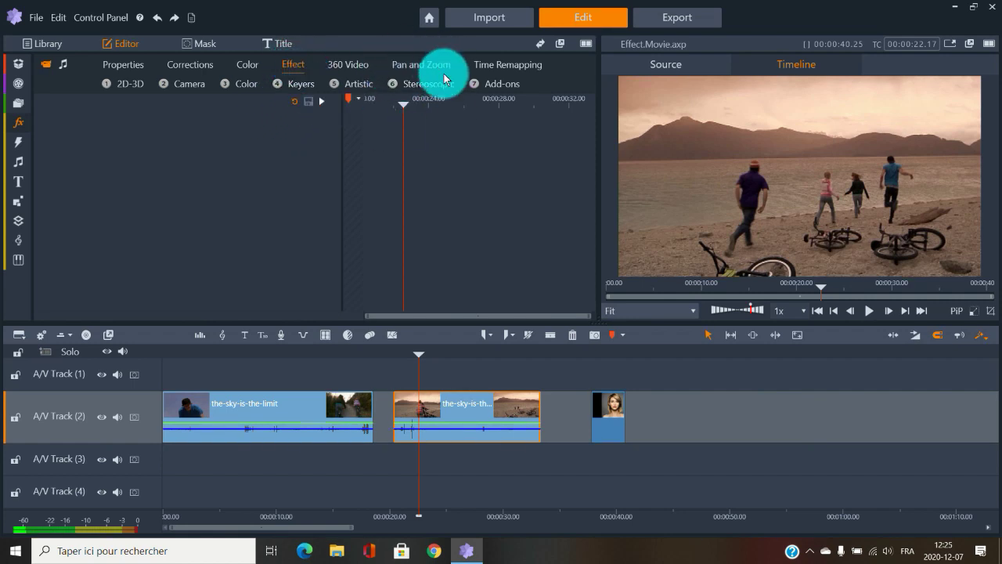
{"action": "right_click", "coordinate": [466, 407]}
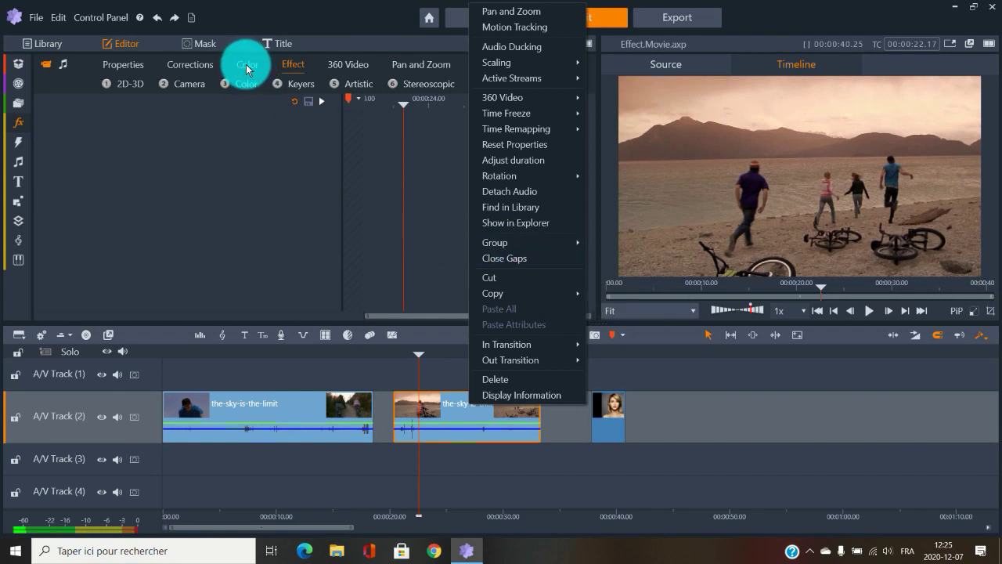
{"action": "left_click", "coordinate": [252, 106]}
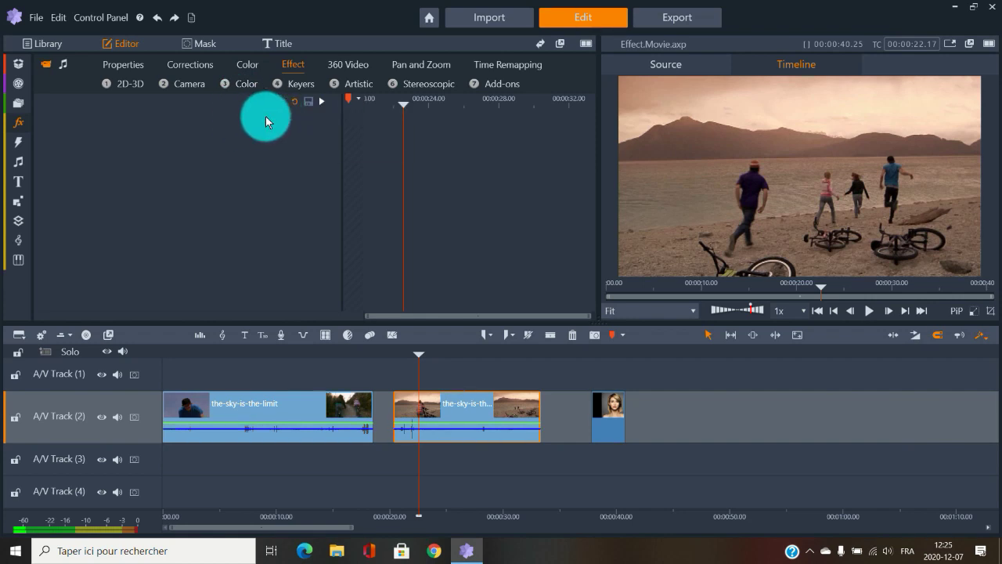
{"action": "left_click", "coordinate": [19, 121]}
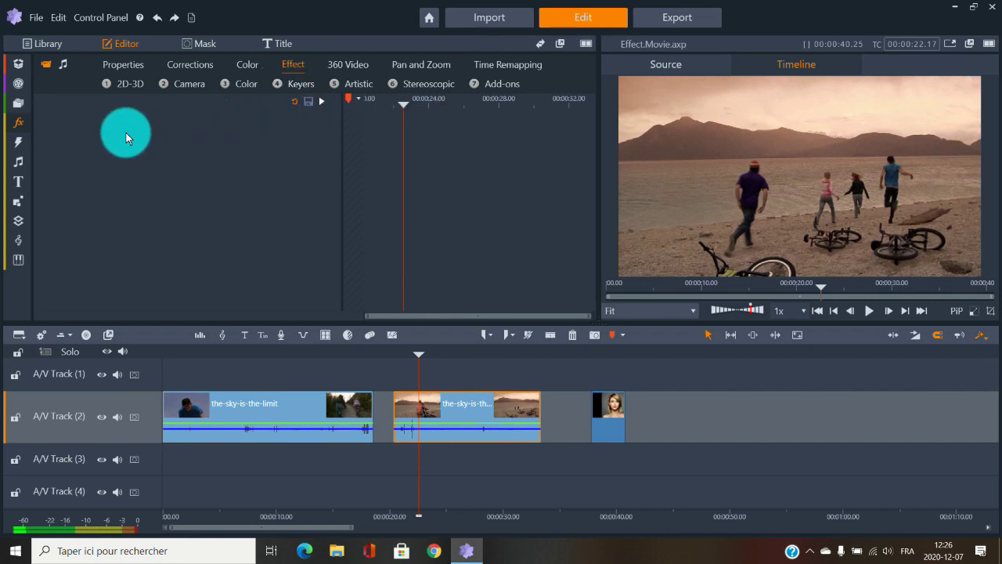
{"action": "left_click", "coordinate": [19, 122]}
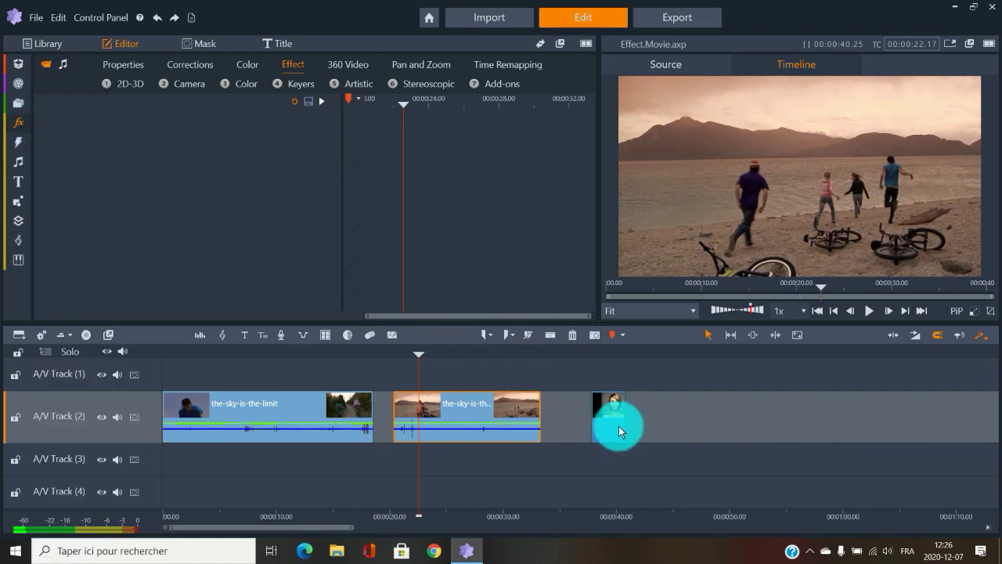
Browse the 2D-3D effects, expanding the Falling Crystals and Tiles GPU presets and previewing Water Wave Advanced
{"action": "left_click", "coordinate": [19, 122]}
{"action": "scroll", "coordinate": [98, 173], "scroll_direction": "up", "scroll_amount": 10}
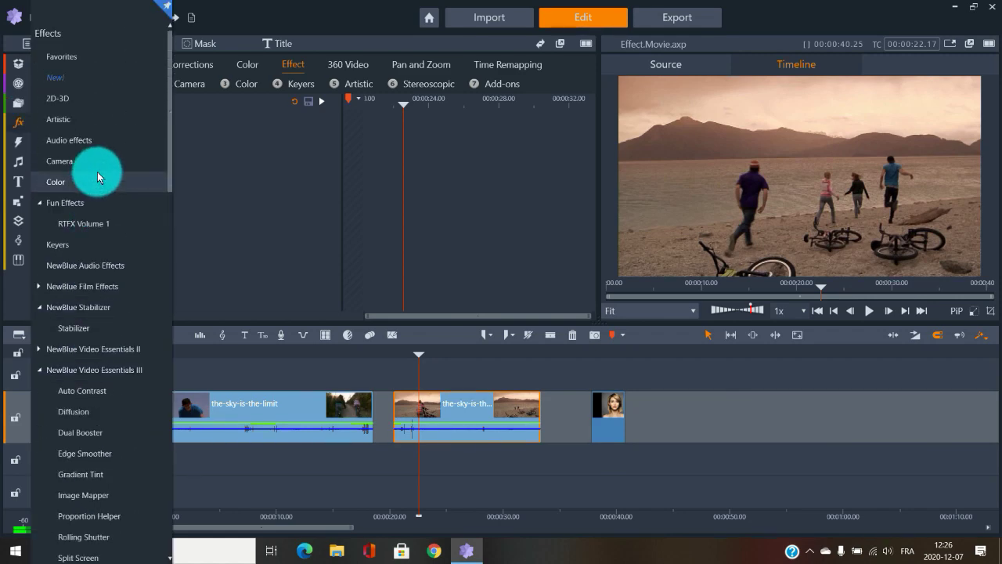
{"action": "left_click", "coordinate": [65, 101]}
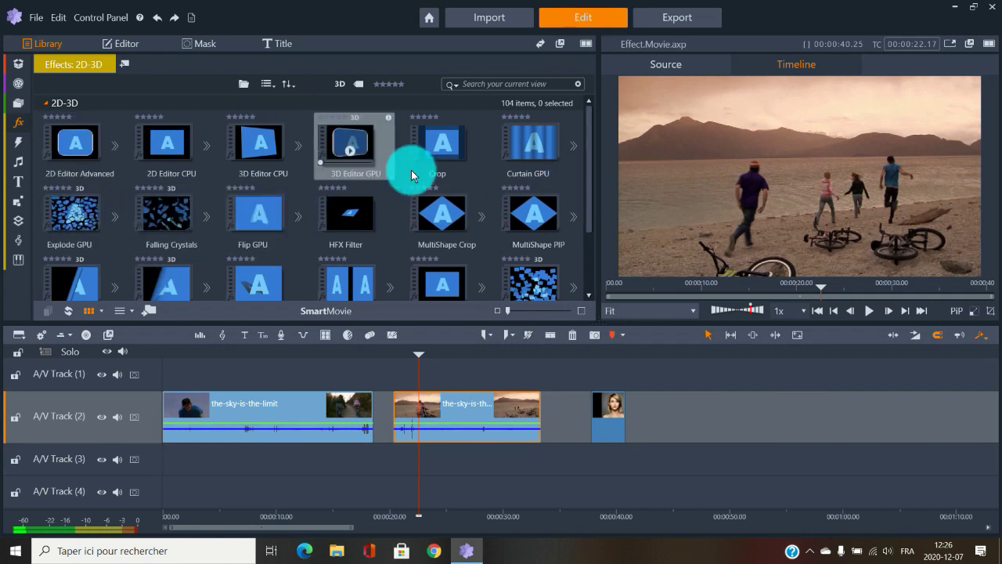
{"action": "left_click", "coordinate": [207, 221]}
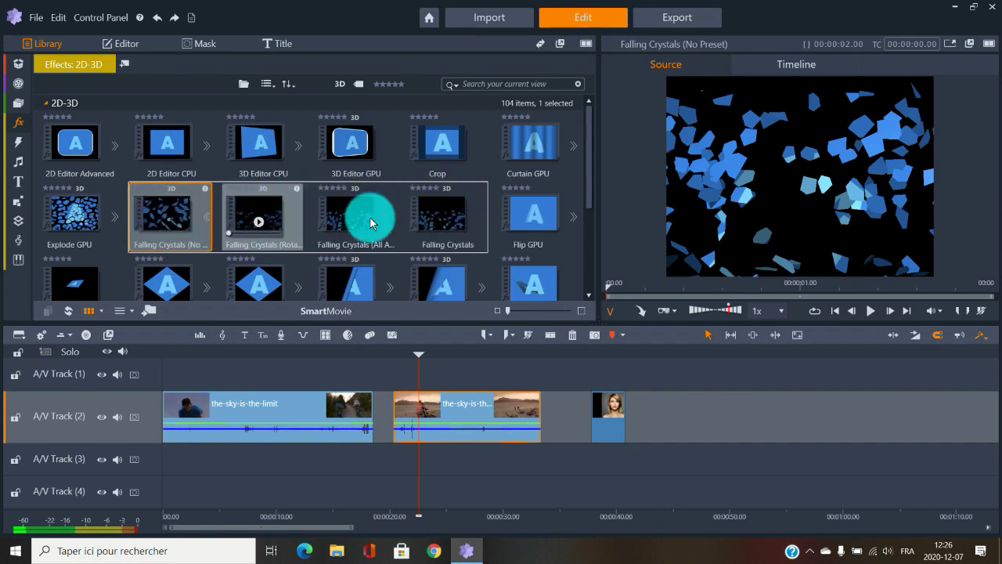
{"action": "scroll", "coordinate": [589, 209], "scroll_direction": "down", "scroll_amount": 2}
{"action": "left_click_drag", "start_coordinate": [589, 210], "coordinate": [588, 269]}
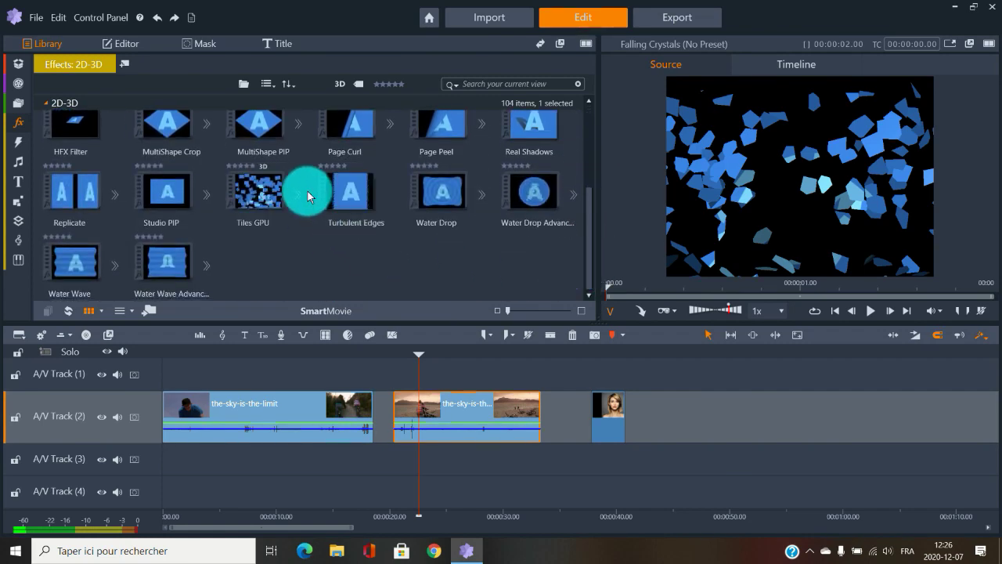
{"action": "left_click", "coordinate": [298, 192]}
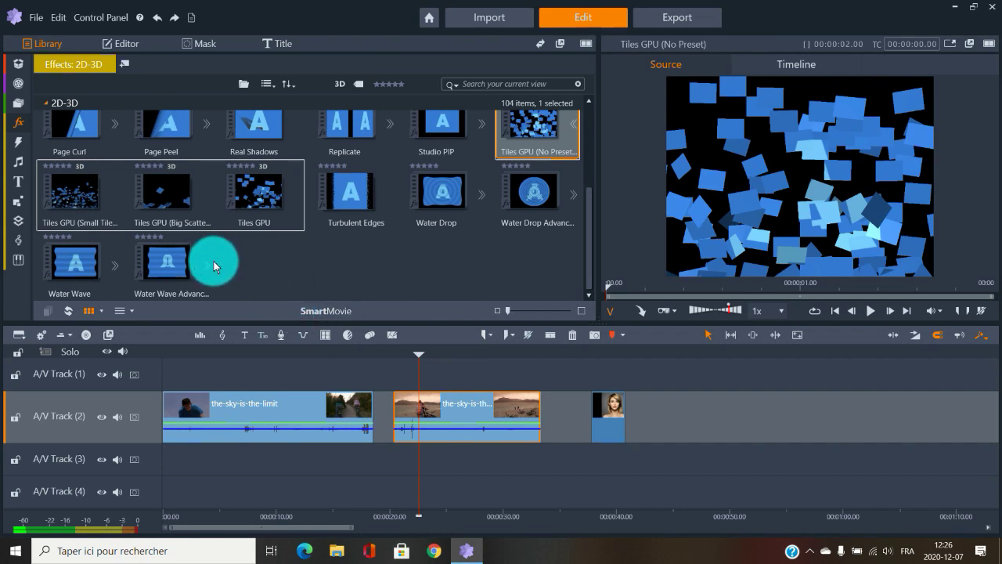
{"action": "left_click", "coordinate": [167, 273]}
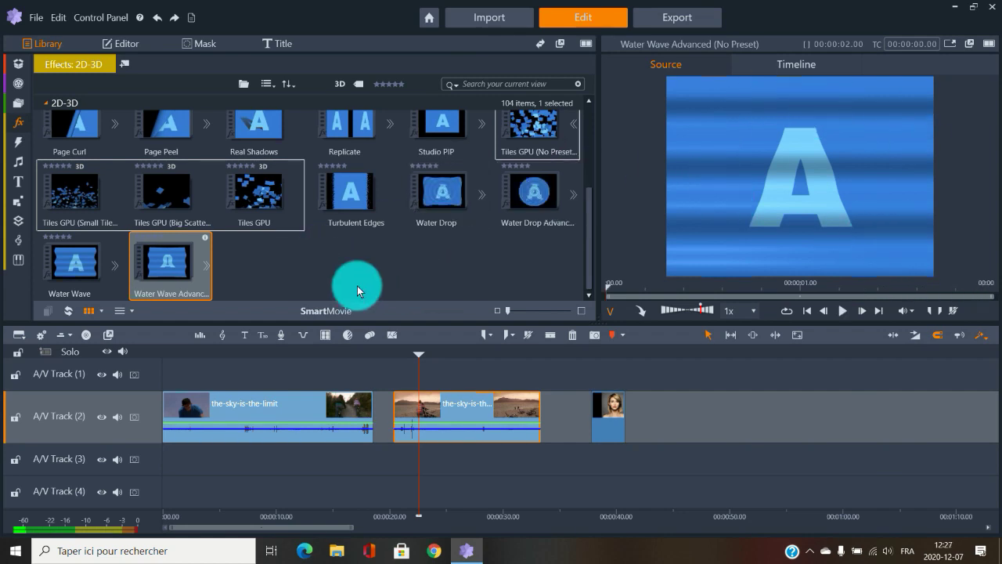
Preview the Water Wave effect, apply it to the second clip on A/V Track (2), and play back the clip's beginning
{"action": "left_click", "coordinate": [71, 267]}
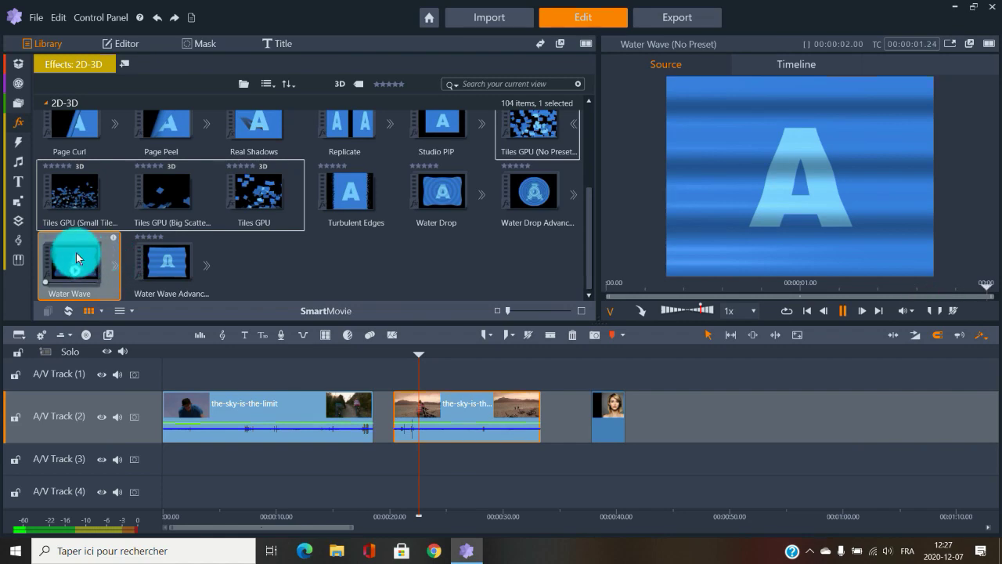
{"action": "left_click_drag", "start_coordinate": [74, 262], "coordinate": [438, 405]}
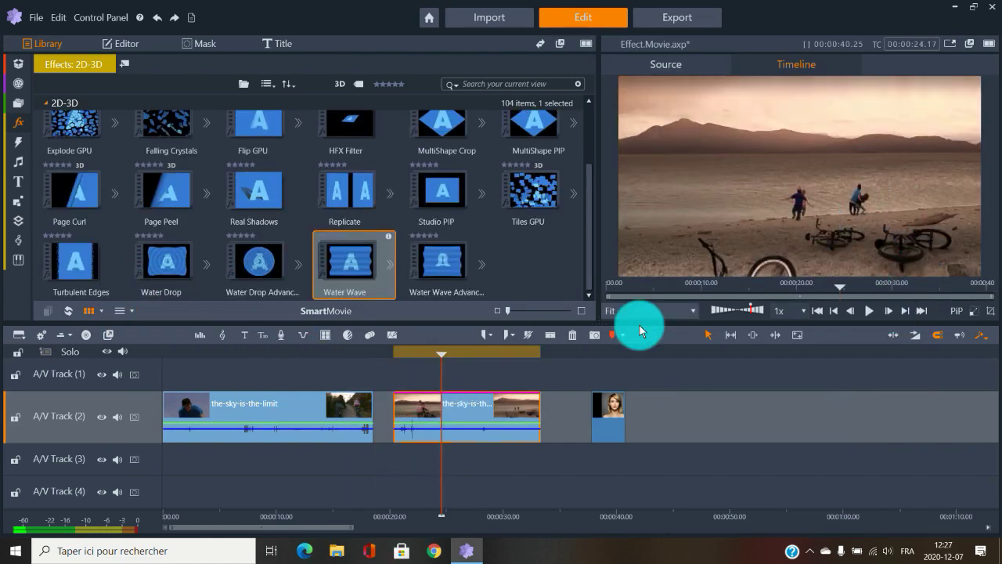
{"action": "left_click", "coordinate": [386, 350]}
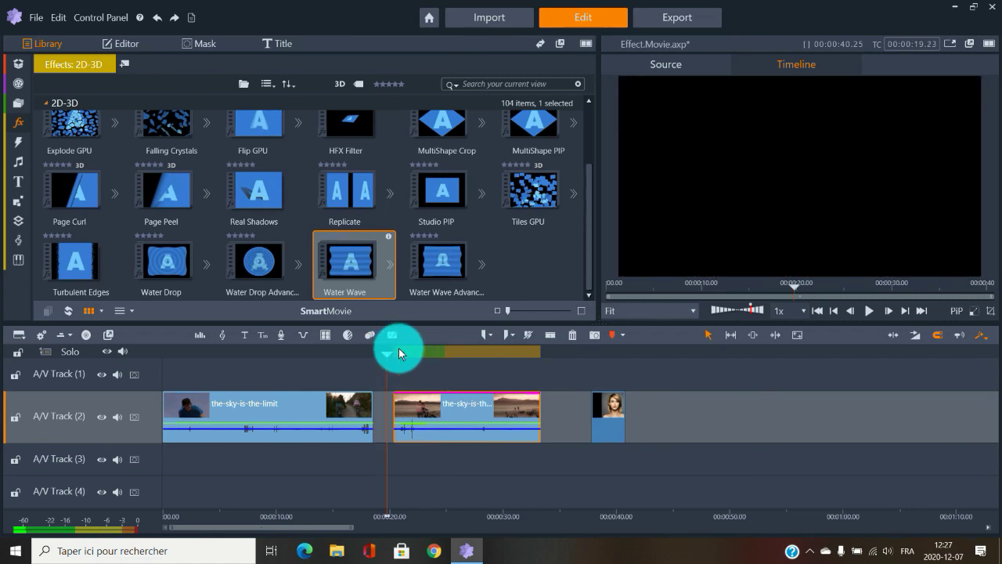
{"action": "key", "text": "space"}
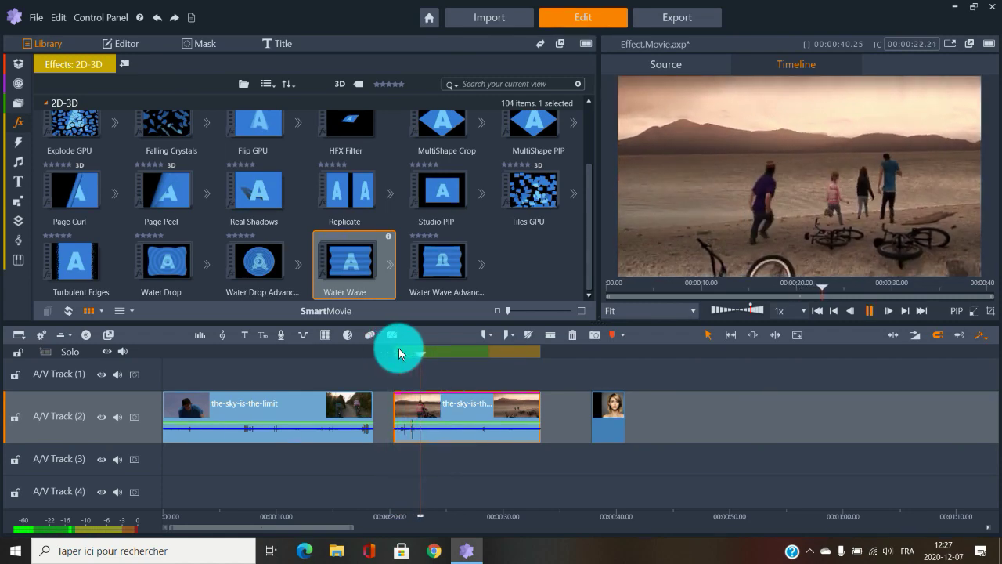
{"action": "key", "text": "space"}
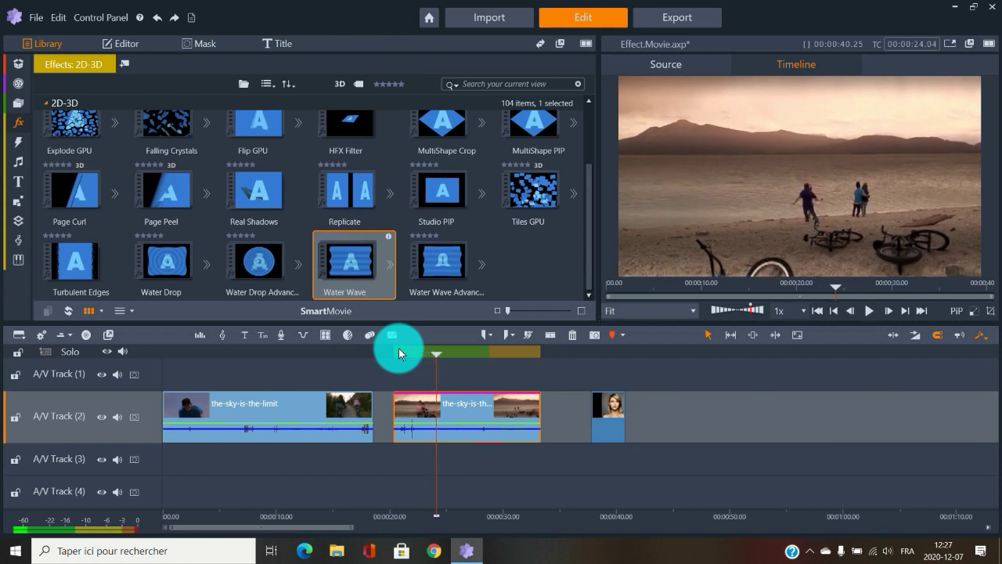
Remove all effects from the second clip on A/V Track (2)
{"action": "right_click", "coordinate": [468, 409]}
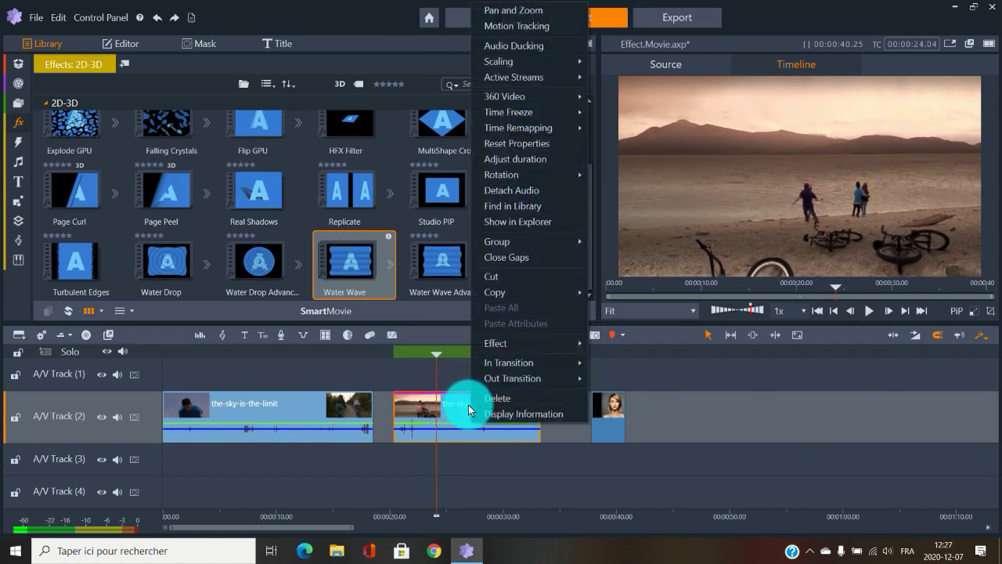
{"action": "mouse_move", "coordinate": [545, 342]}
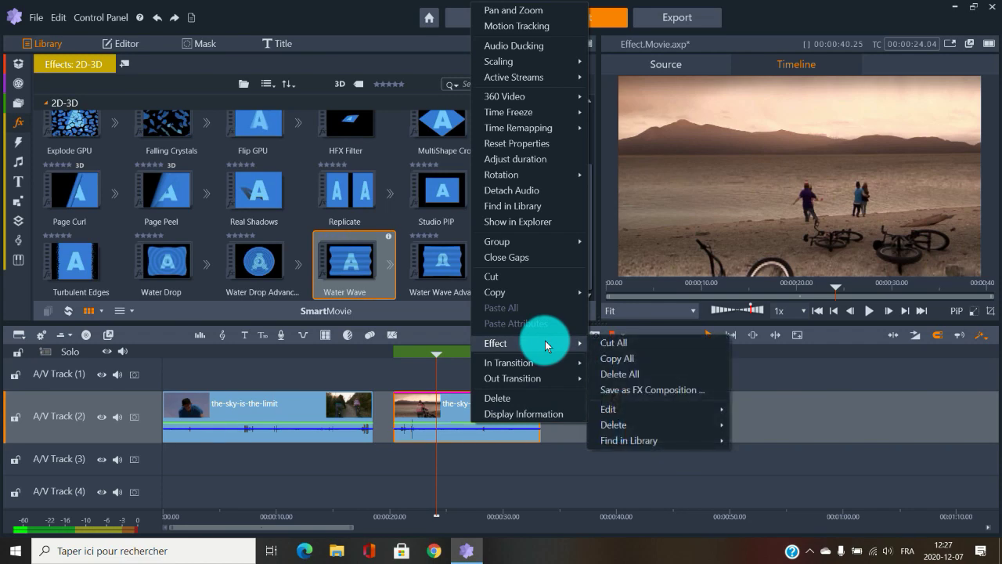
{"action": "left_click", "coordinate": [619, 358]}
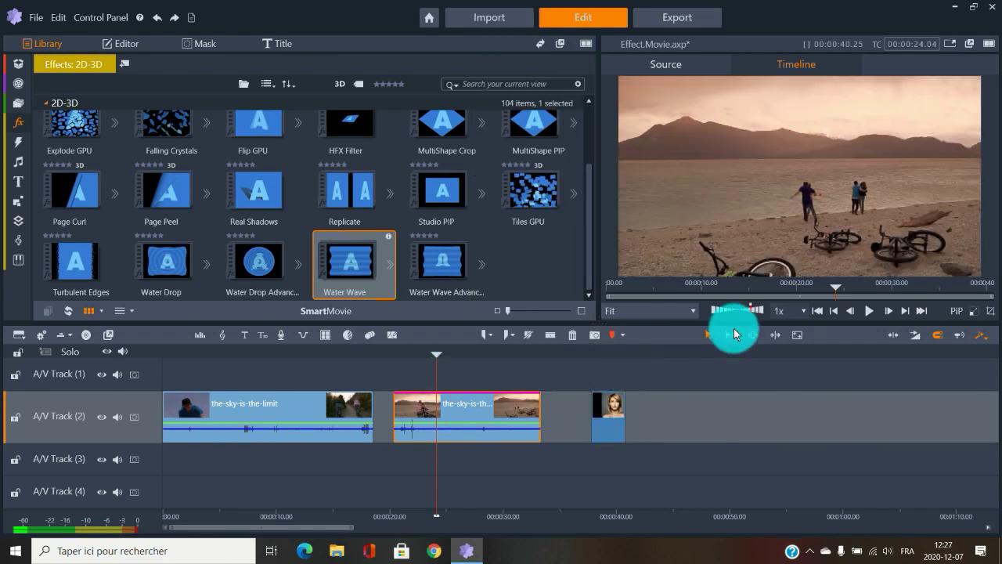
Apply the Plasma preset of the Artistic effect Fractal Fire V to the second clip and play it back
{"action": "left_click", "coordinate": [18, 121]}
{"action": "left_click", "coordinate": [59, 121]}
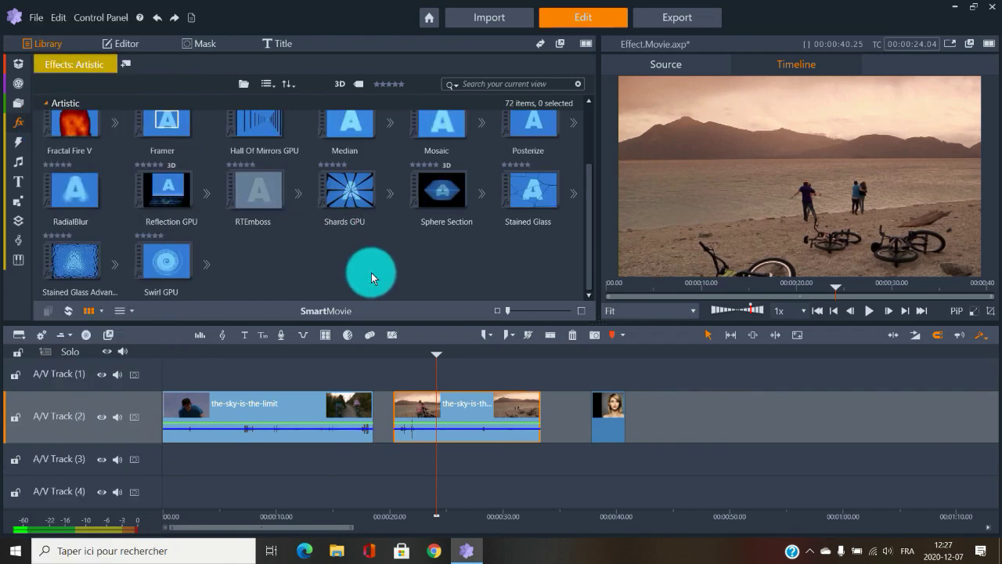
{"action": "scroll", "coordinate": [363, 274], "scroll_direction": "up", "scroll_amount": 2}
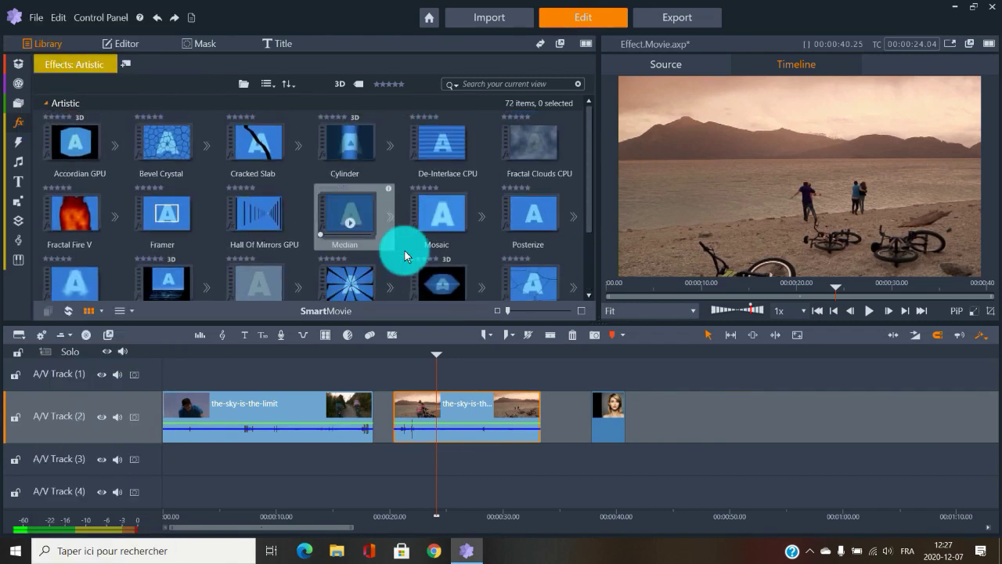
{"action": "left_click", "coordinate": [534, 155]}
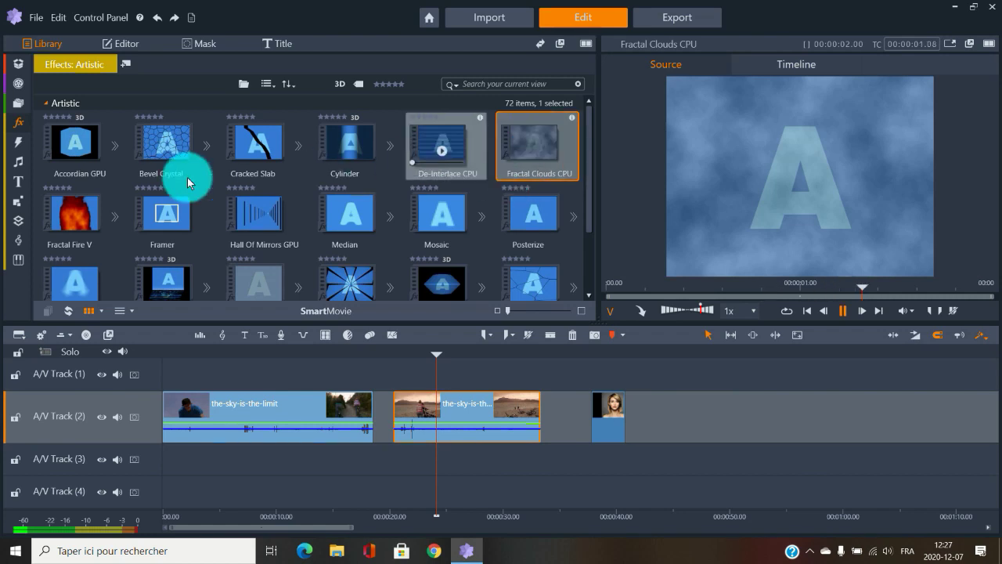
{"action": "left_click", "coordinate": [112, 213]}
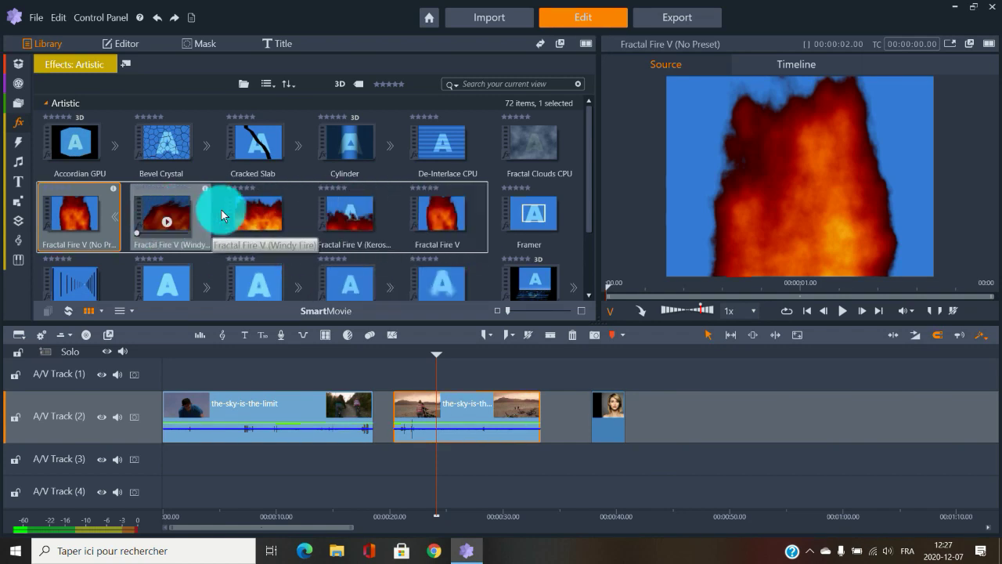
{"action": "left_click_drag", "start_coordinate": [263, 207], "coordinate": [494, 413]}
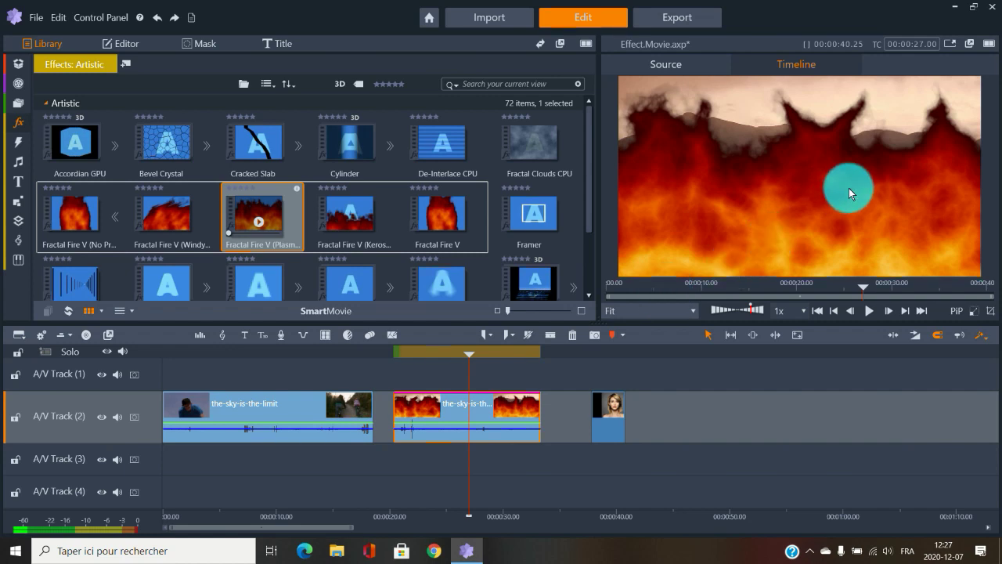
{"action": "left_click", "coordinate": [385, 354]}
{"action": "key", "text": "space"}
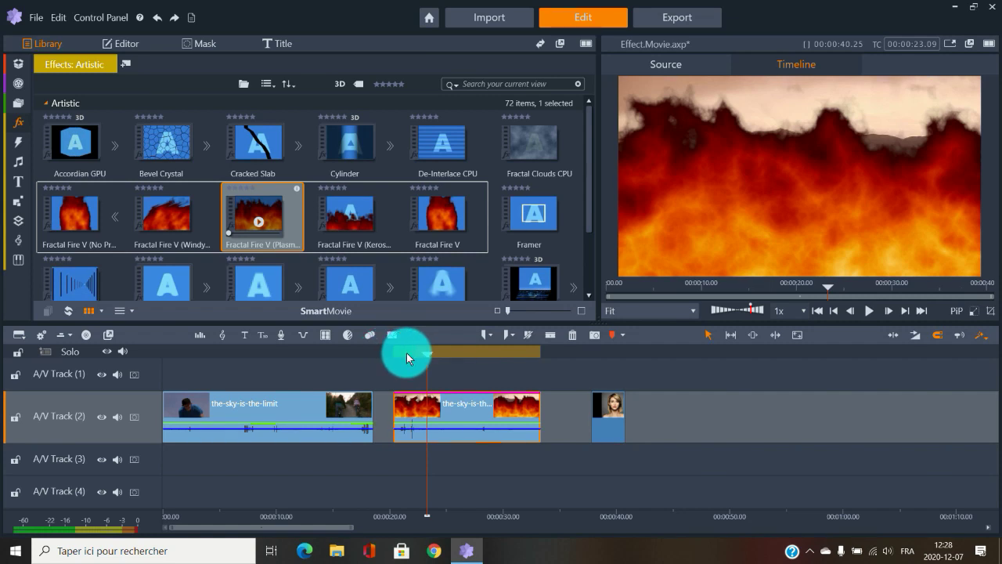
Open the second clip's Fractal Fire V effect settings and scrub through the clip to examine the fire
{"action": "double_click", "coordinate": [471, 402]}
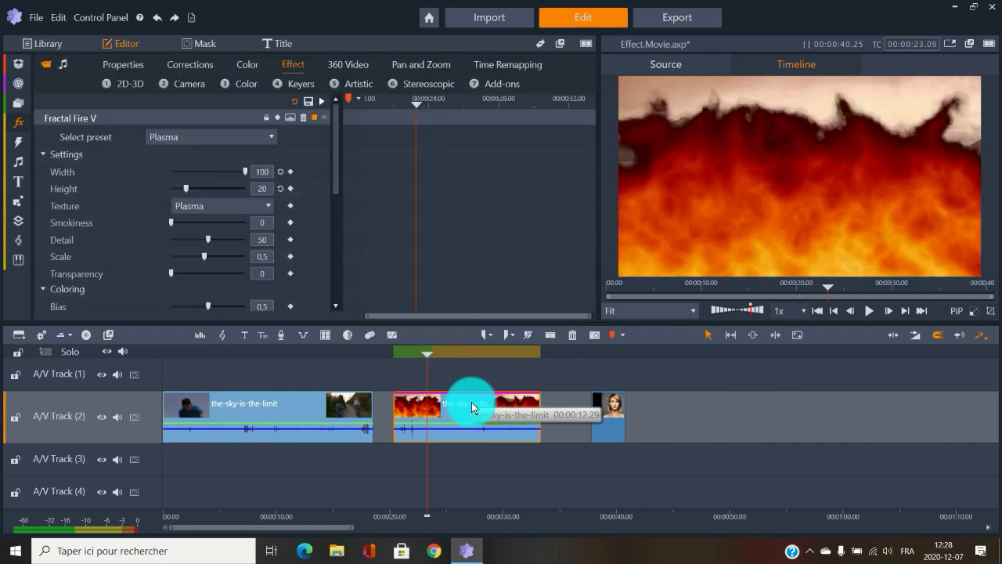
{"action": "left_click", "coordinate": [292, 67]}
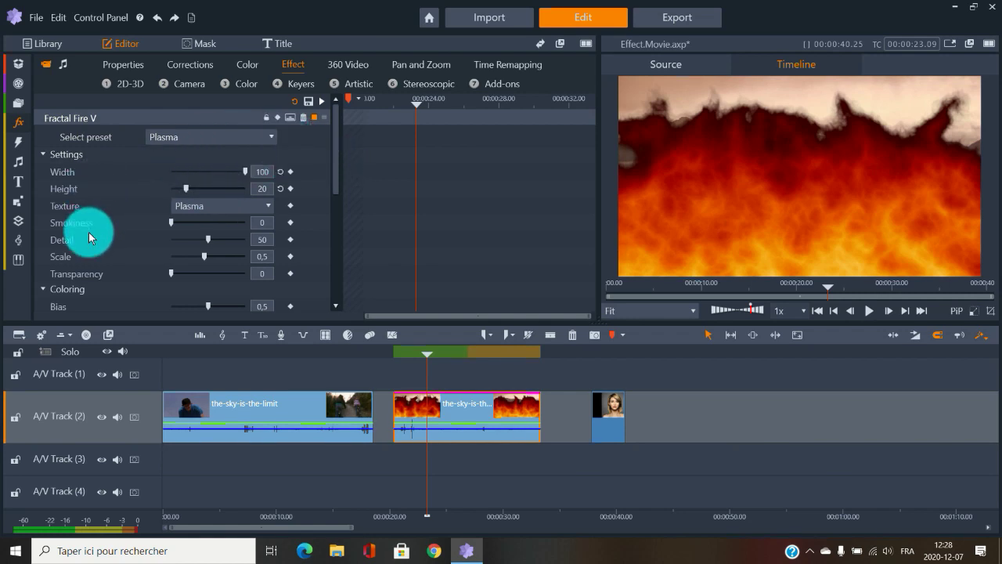
{"action": "left_click_drag", "start_coordinate": [342, 177], "coordinate": [384, 148]}
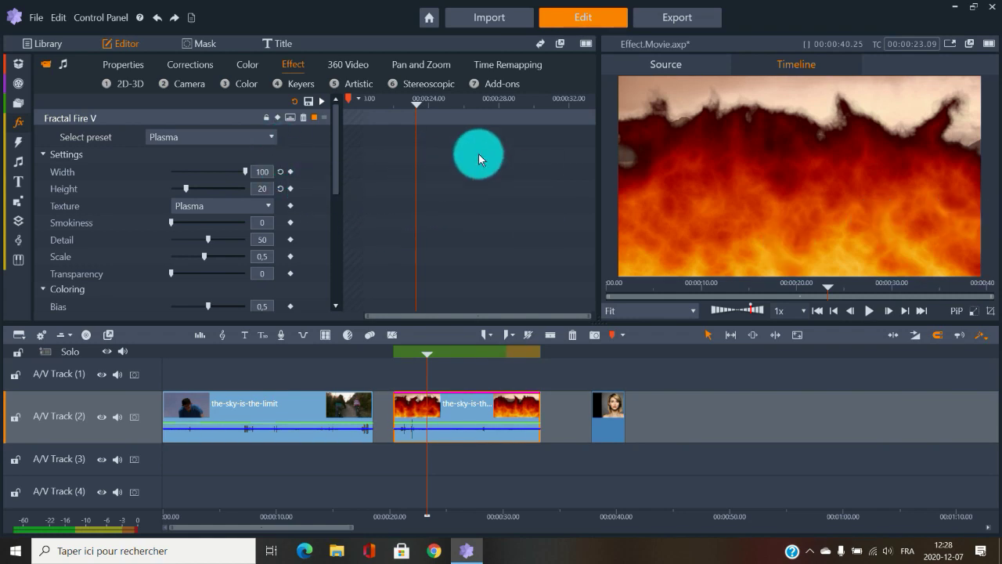
{"action": "left_click_drag", "start_coordinate": [426, 353], "coordinate": [475, 354]}
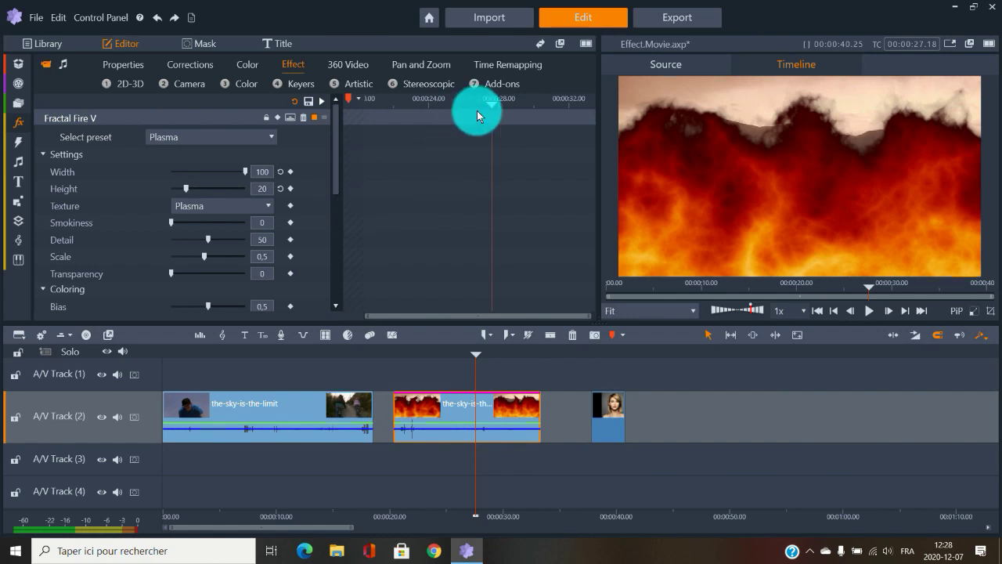
{"action": "left_click_drag", "start_coordinate": [490, 105], "coordinate": [444, 106]}
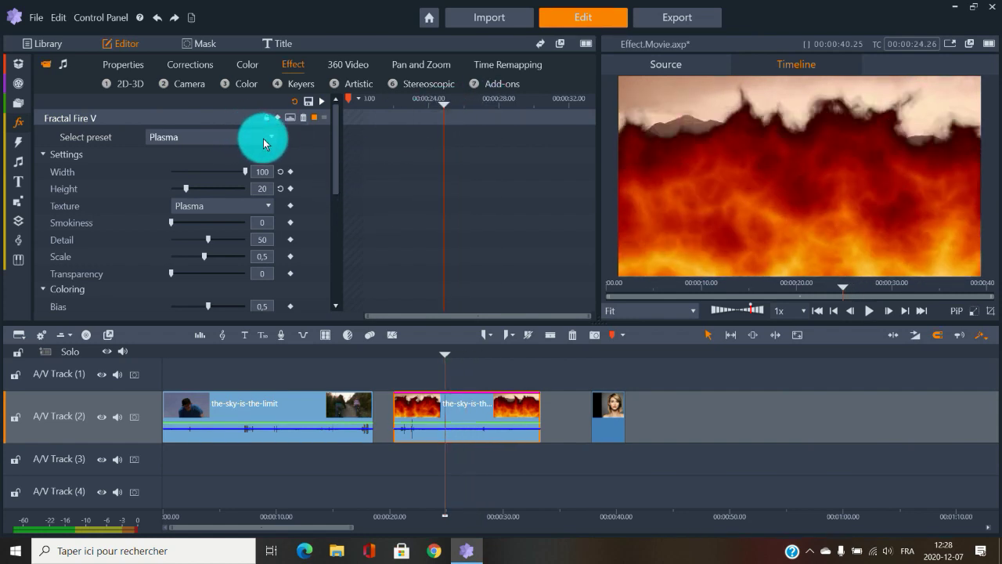
Try the Kerosene preset for the Fractal Fire V effect, and set the preset to Windy Fire
{"action": "left_click", "coordinate": [263, 139]}
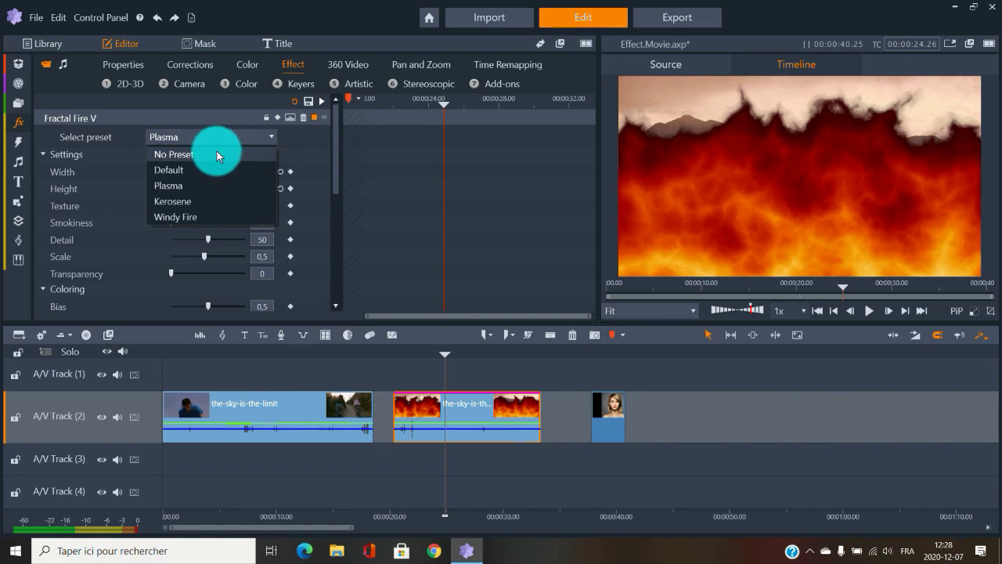
{"action": "left_click", "coordinate": [184, 205]}
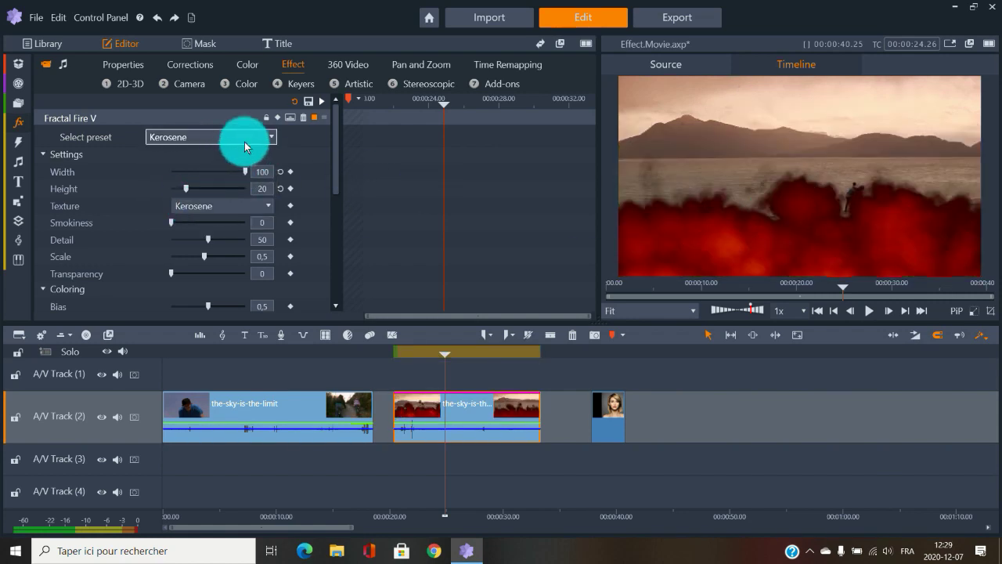
{"action": "left_click", "coordinate": [245, 146]}
{"action": "left_click", "coordinate": [212, 217]}
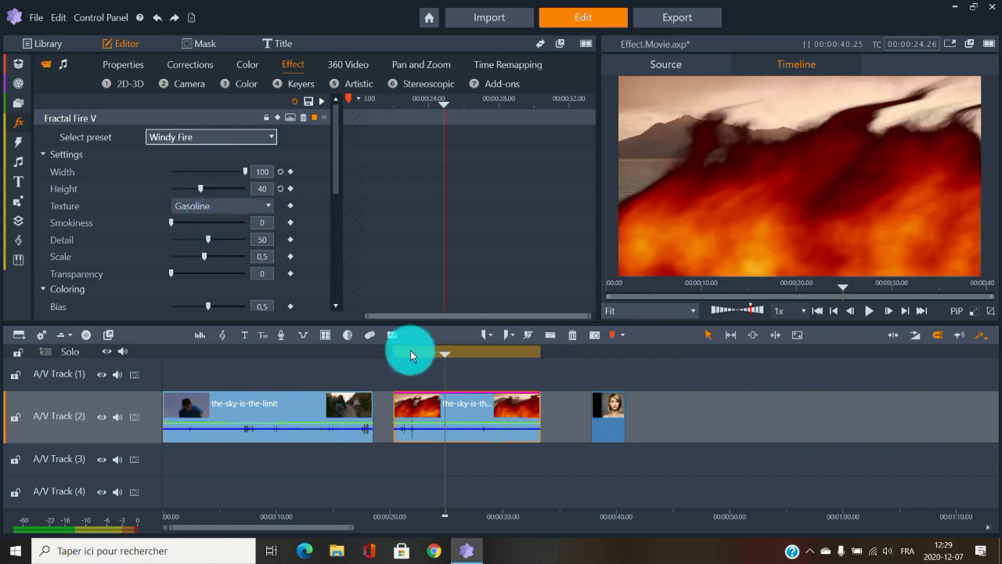
Play back the start of the second clip on A/V Track (2) to examine the Windy Fire preset
{"action": "left_click", "coordinate": [410, 354]}
{"action": "key", "text": "space"}
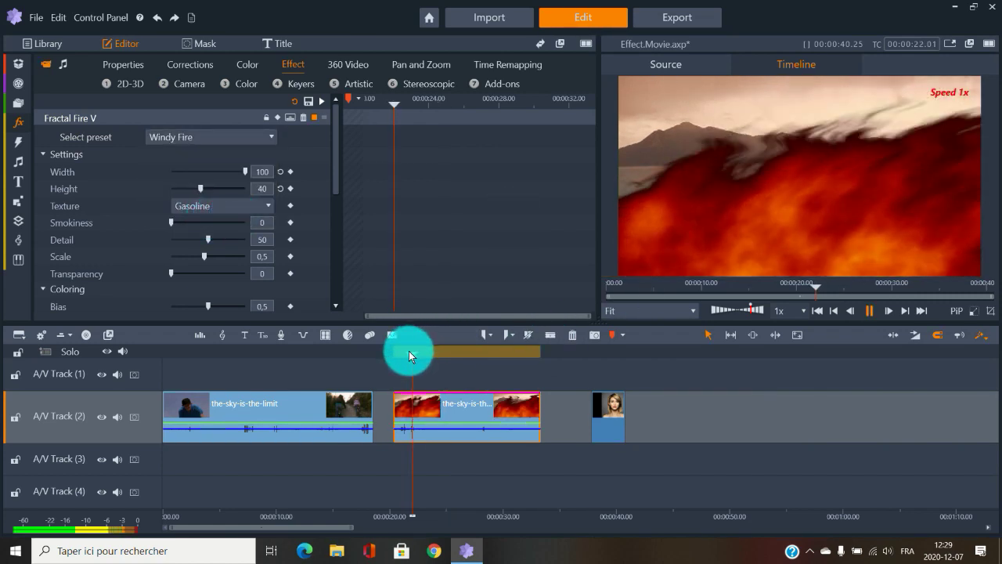
{"action": "key", "text": "space"}
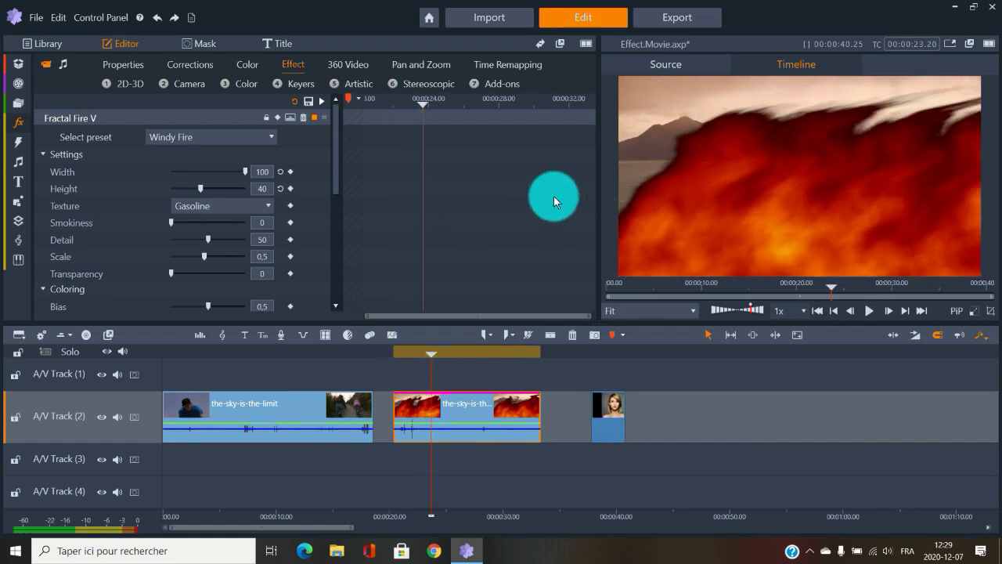
Set the Fractal Fire V width to 92,8 and height to 10,5, and play back the second clip
{"action": "left_click_drag", "start_coordinate": [245, 174], "coordinate": [171, 186]}
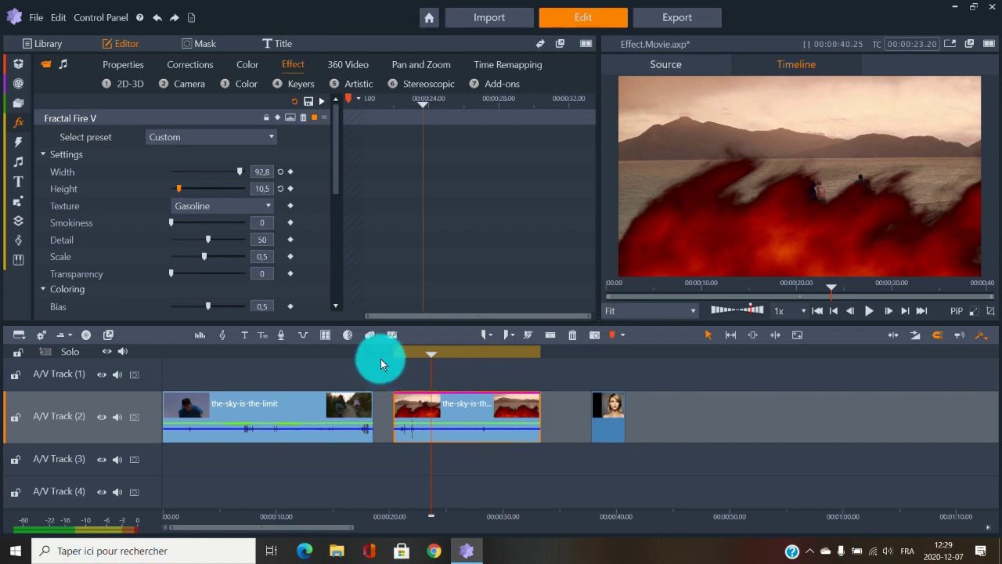
{"action": "left_click", "coordinate": [387, 352]}
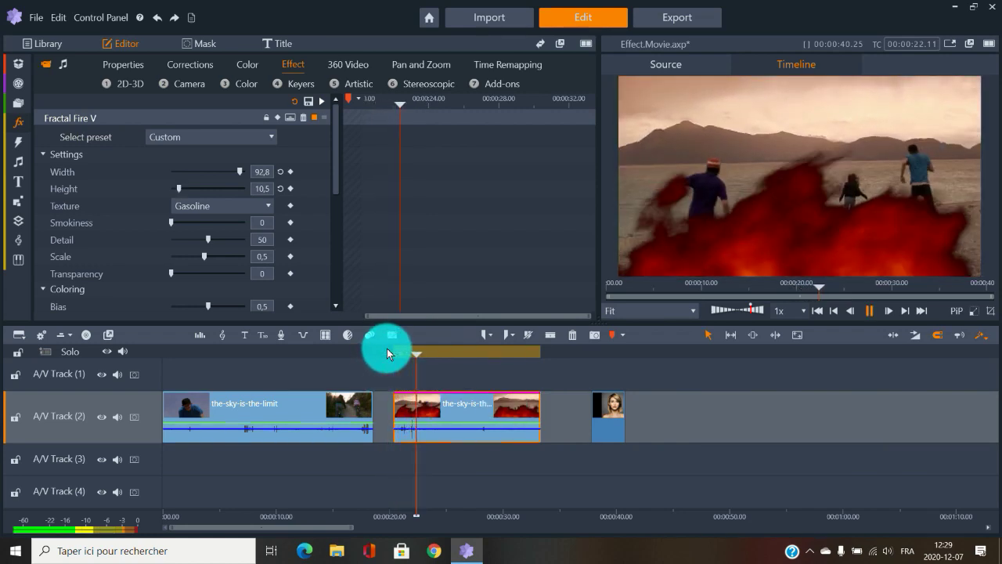
{"action": "key", "text": "space"}
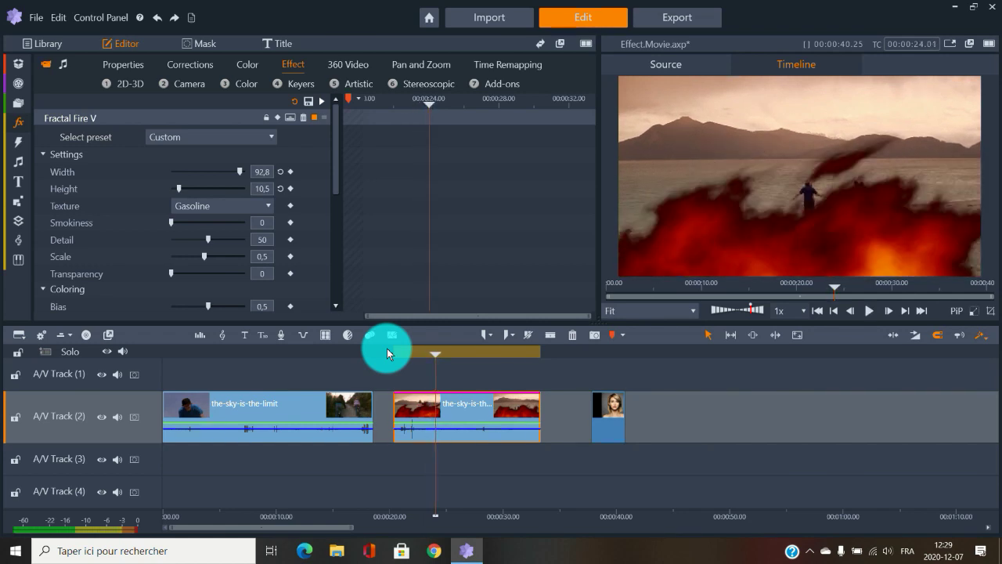
Set the Fractal Fire V texture to Plasma and its smokiness to 39,8
{"action": "left_click", "coordinate": [233, 206]}
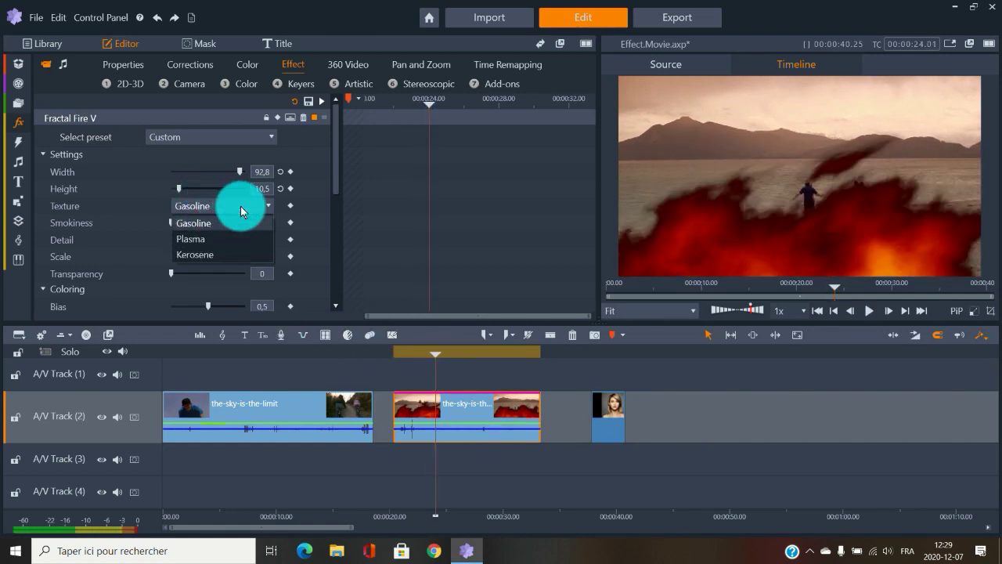
{"action": "left_click", "coordinate": [205, 239]}
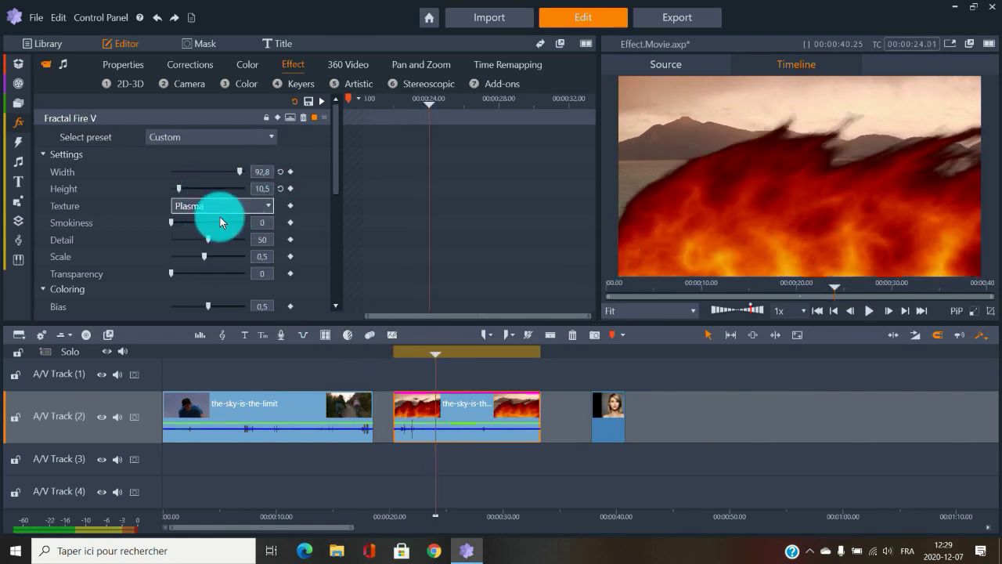
{"action": "left_click_drag", "start_coordinate": [173, 223], "coordinate": [200, 223]}
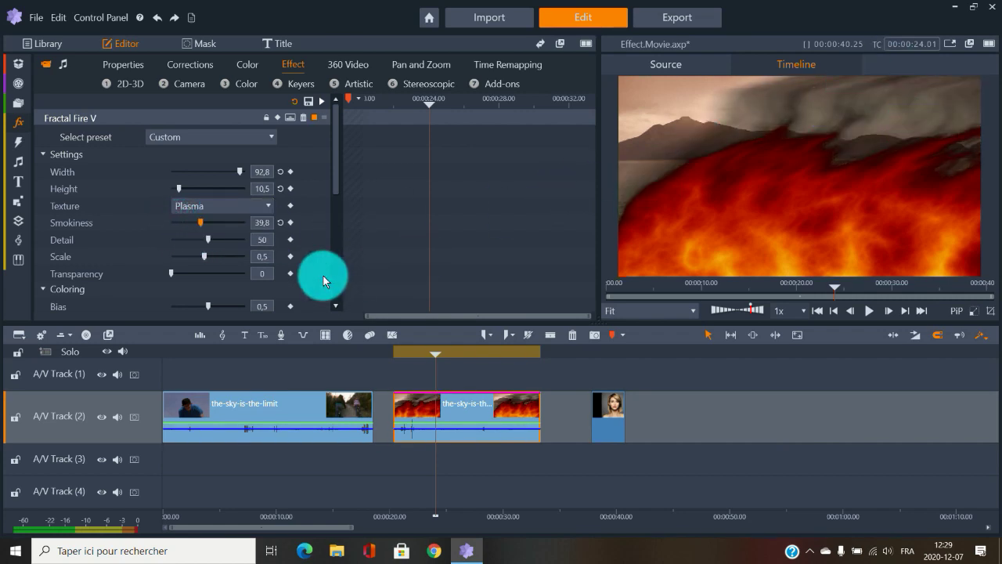
Set the Fractal Fire V animation velocity to 47,7 and acceleration to 67,6, and look through the remaining Flame settings
{"action": "left_click_drag", "start_coordinate": [339, 191], "coordinate": [338, 207]}
{"action": "scroll", "coordinate": [189, 261], "scroll_direction": "down", "scroll_amount": 3}
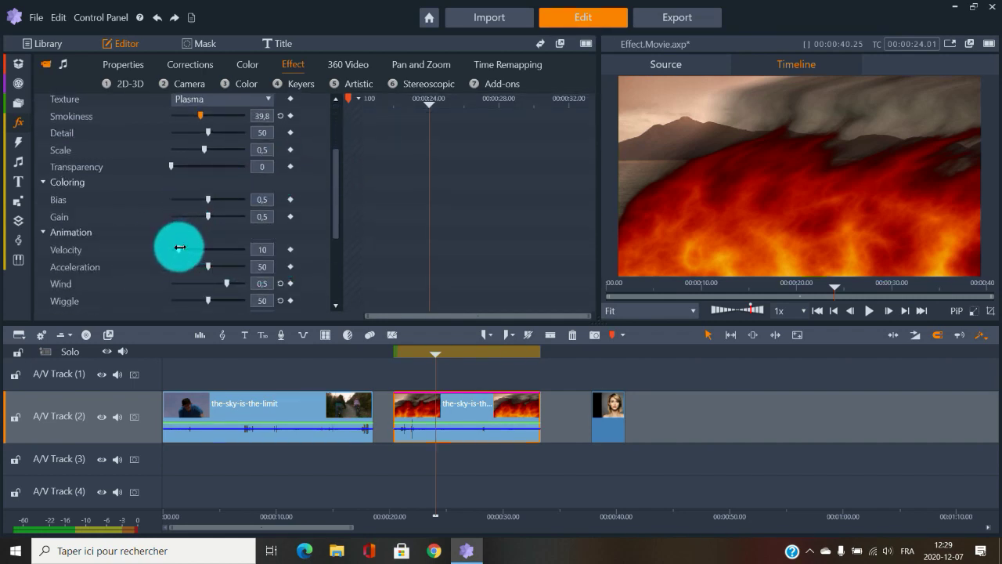
{"action": "left_click_drag", "start_coordinate": [179, 247], "coordinate": [206, 248]}
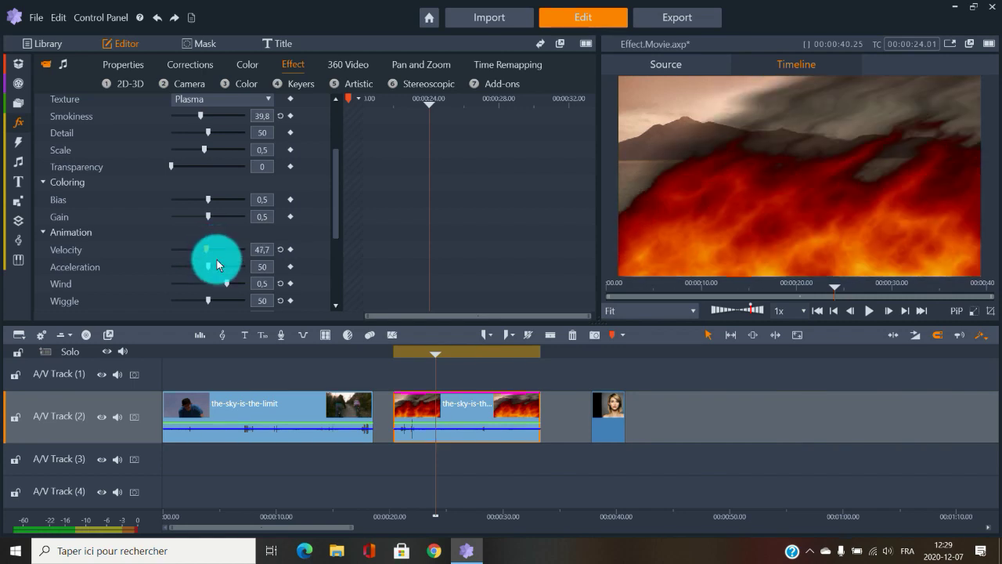
{"action": "left_click_drag", "start_coordinate": [208, 266], "coordinate": [224, 266]}
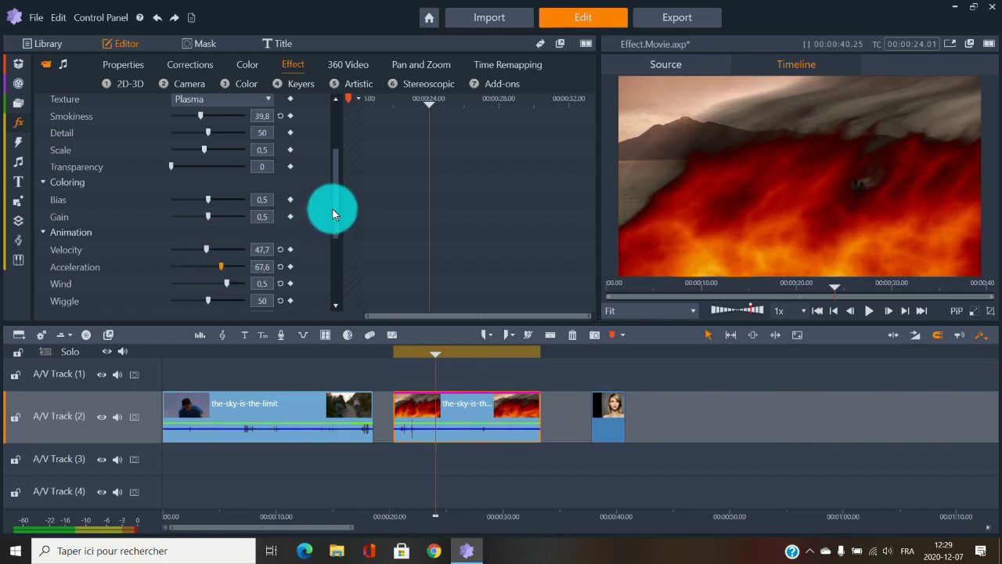
{"action": "left_click_drag", "start_coordinate": [335, 223], "coordinate": [335, 291]}
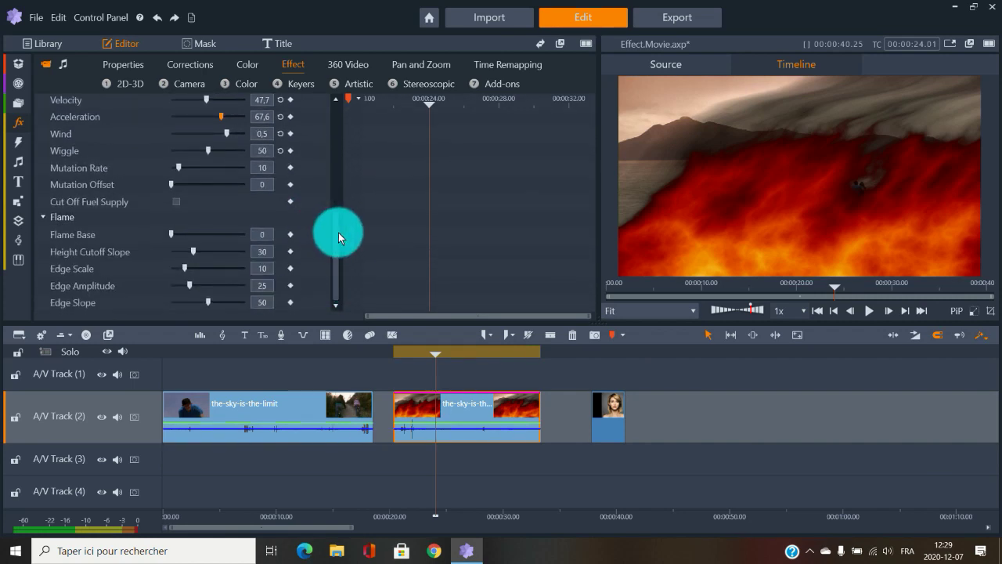
{"action": "left_click_drag", "start_coordinate": [338, 233], "coordinate": [338, 107]}
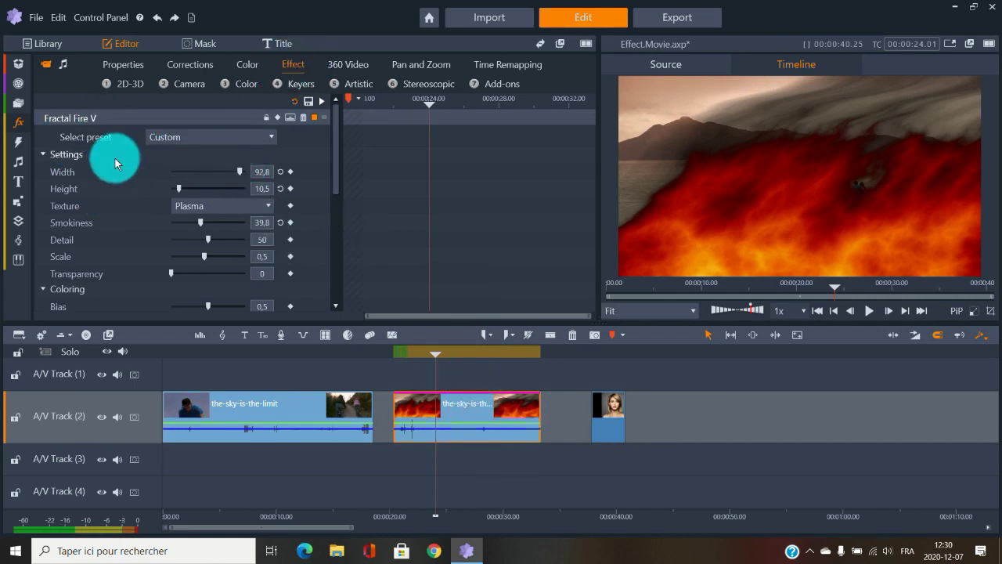
Delete all effects, including the customized Fractal Fire V, from the second clip on A/V Track (2)
{"action": "left_click", "coordinate": [17, 123]}
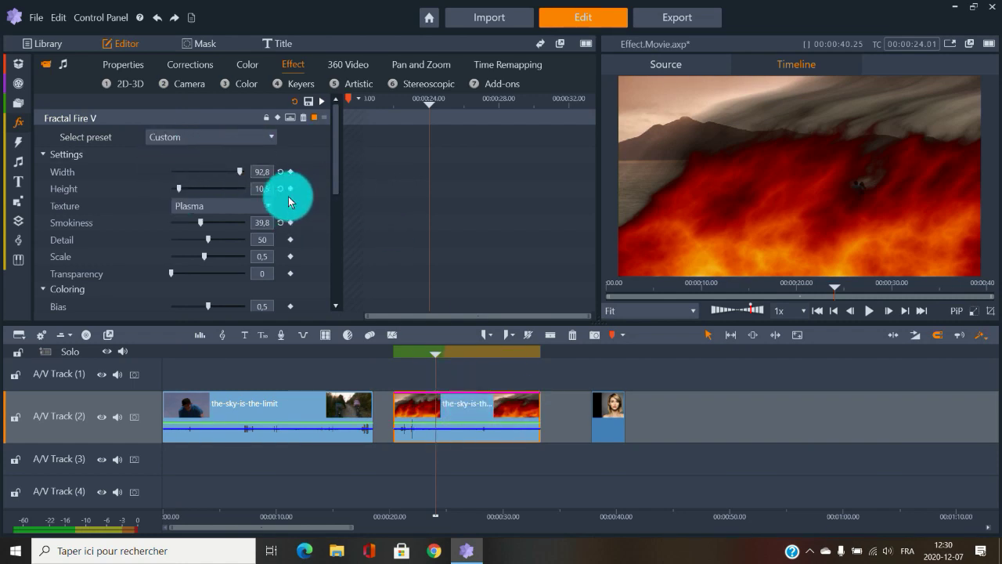
{"action": "right_click", "coordinate": [478, 401]}
{"action": "mouse_move", "coordinate": [547, 350]}
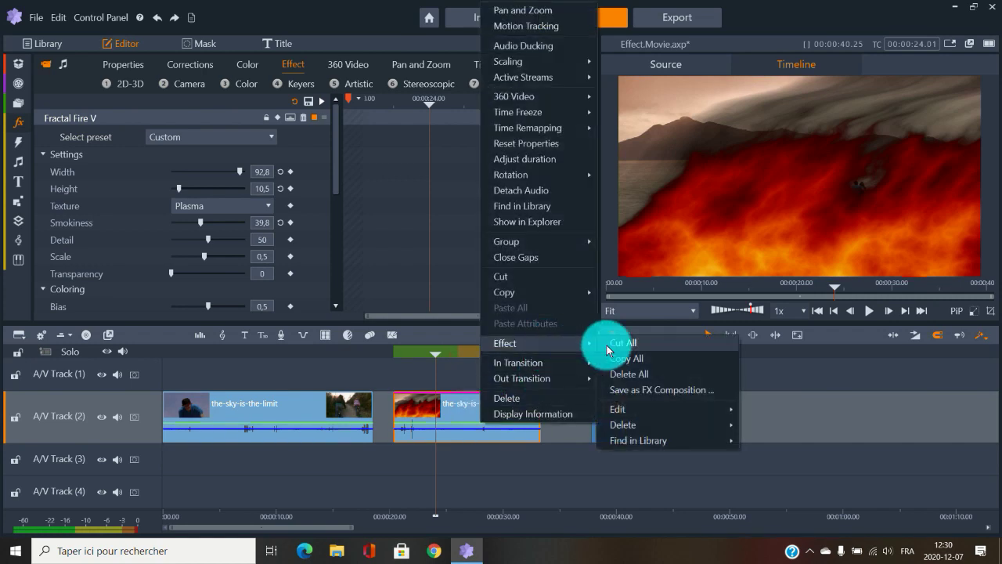
{"action": "left_click", "coordinate": [634, 377]}
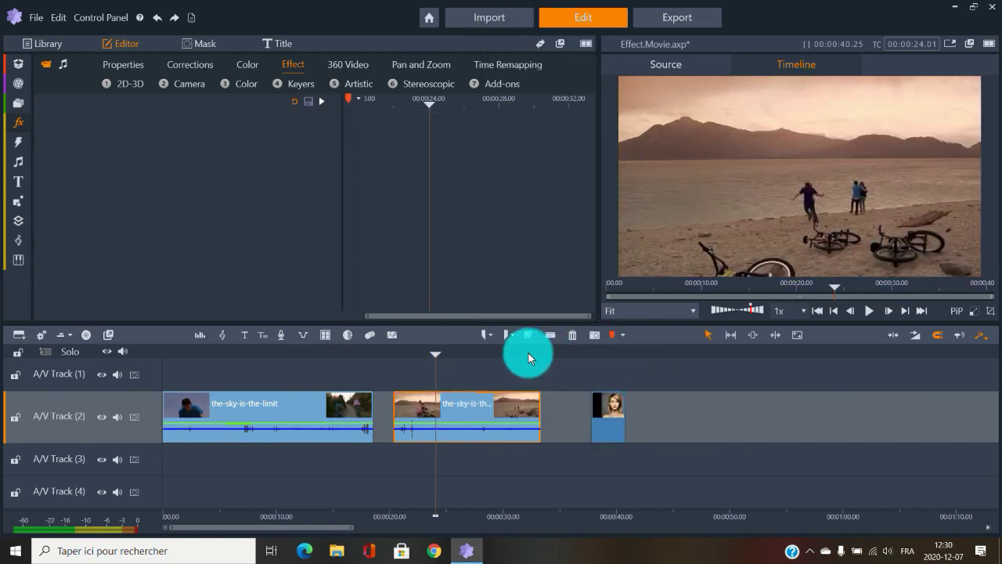
Browse the Artistic effects in the library, including the Fractal Fire V presets
{"action": "left_click", "coordinate": [24, 130]}
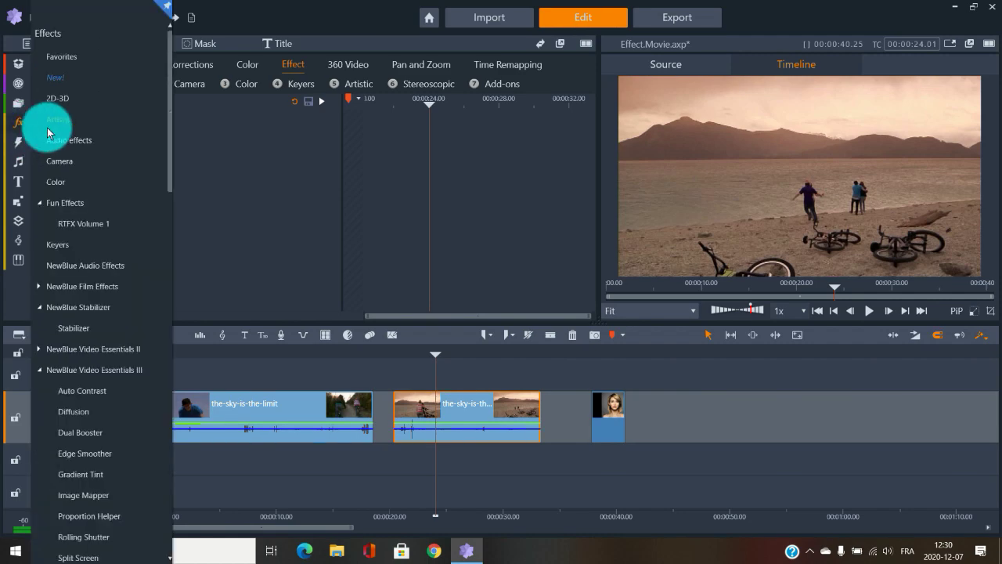
{"action": "left_click", "coordinate": [63, 125]}
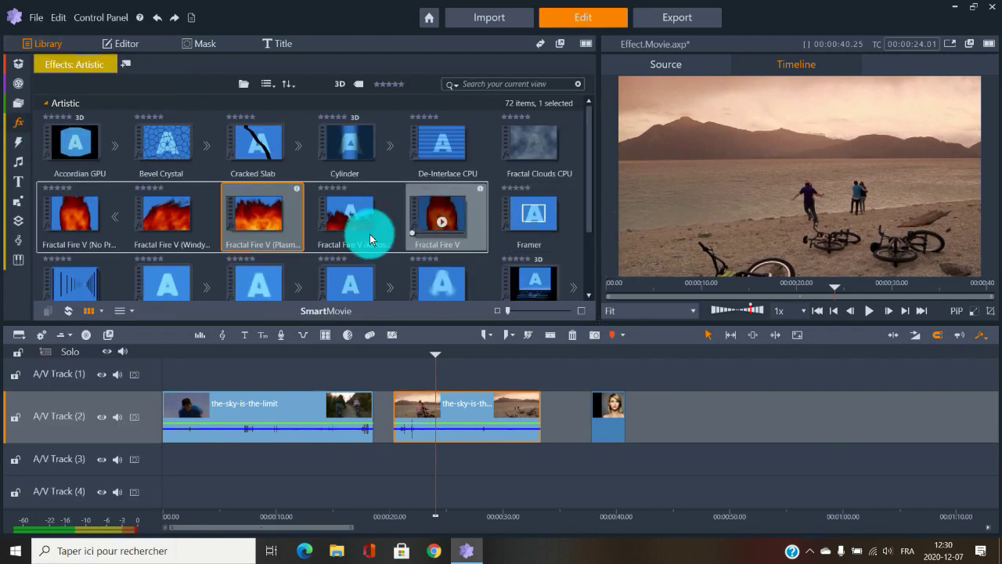
{"action": "scroll", "coordinate": [242, 230], "scroll_direction": "down", "scroll_amount": 3}
{"action": "scroll", "coordinate": [270, 237], "scroll_direction": "up", "scroll_amount": 3}
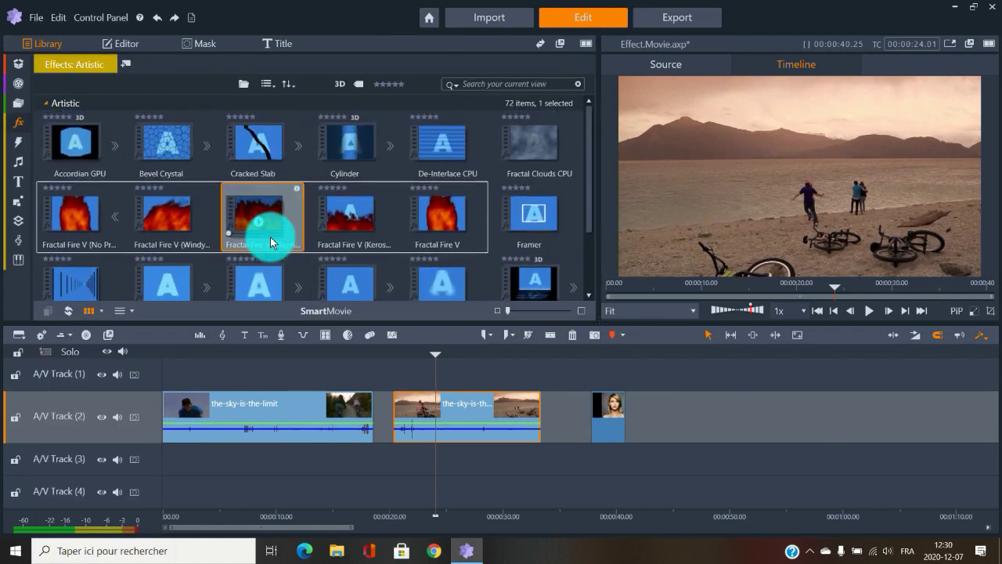
Show the Audio effects category in the library and preview the Equalizer effect
{"action": "left_click", "coordinate": [21, 125]}
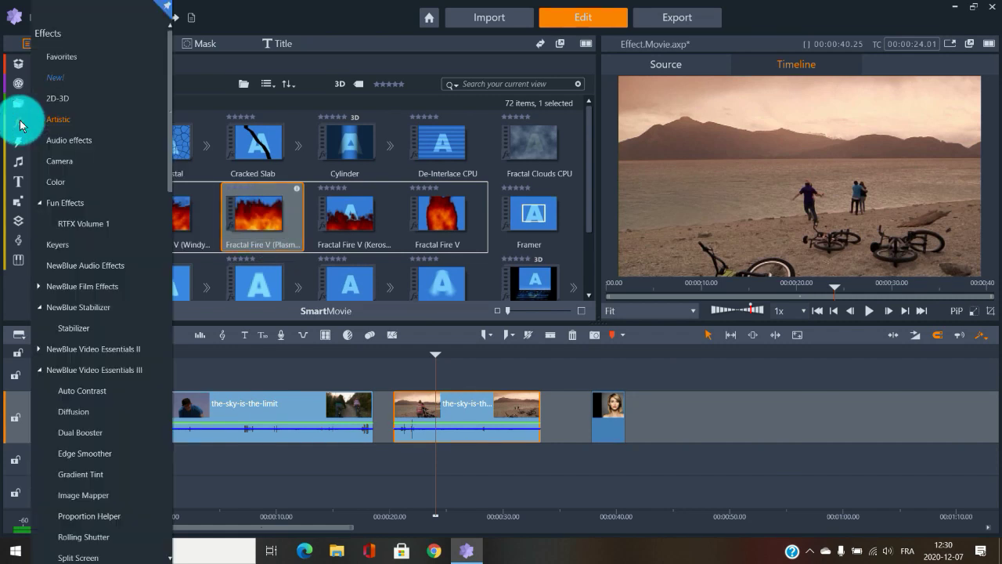
{"action": "left_click", "coordinate": [60, 142]}
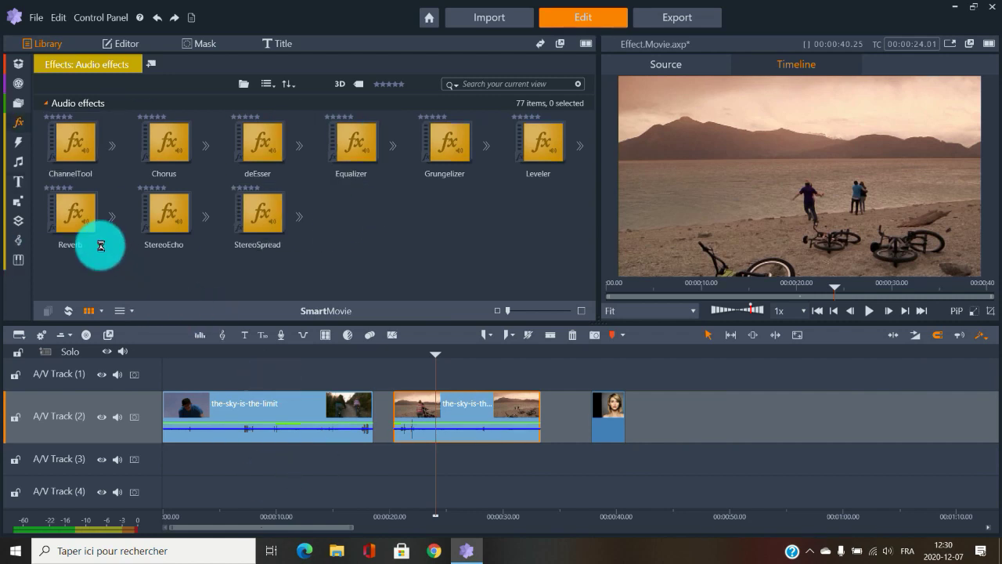
{"action": "mouse_move", "coordinate": [22, 249]}
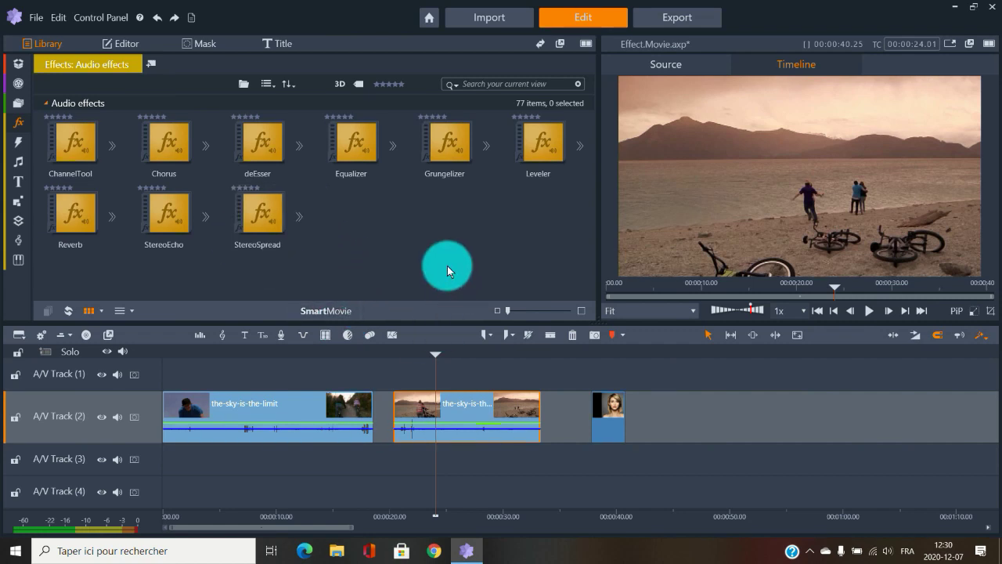
{"action": "left_click", "coordinate": [357, 156]}
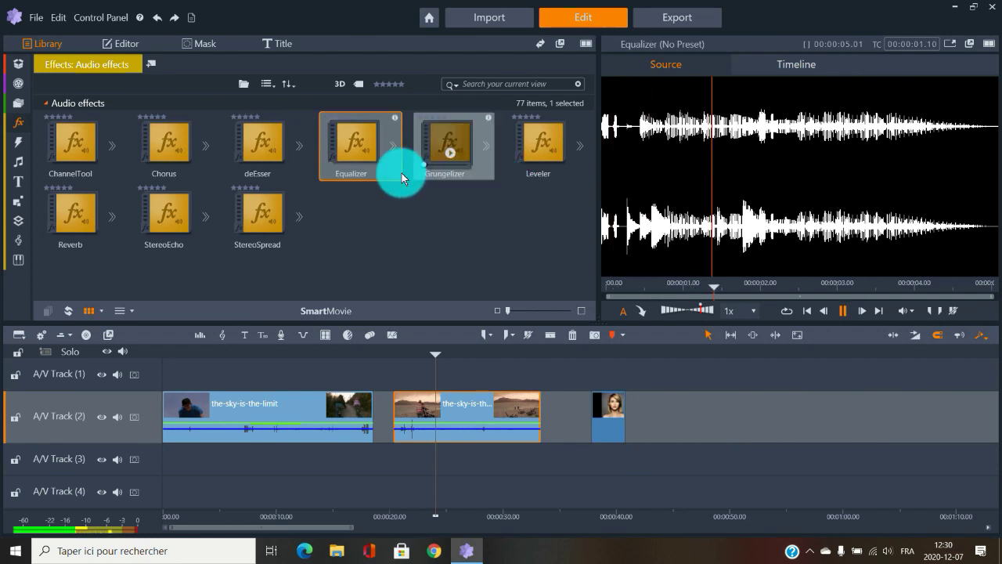
{"action": "left_click", "coordinate": [356, 158]}
{"action": "left_click", "coordinate": [824, 125]}
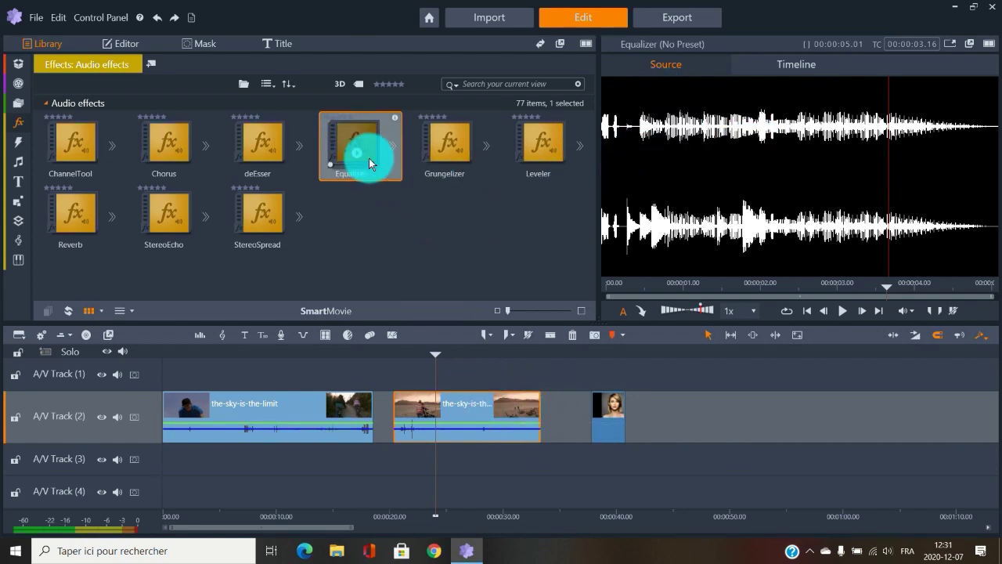
Apply the Equalizer (Vocal) audio preset to the second clip and play back its beginning
{"action": "left_click", "coordinate": [391, 146]}
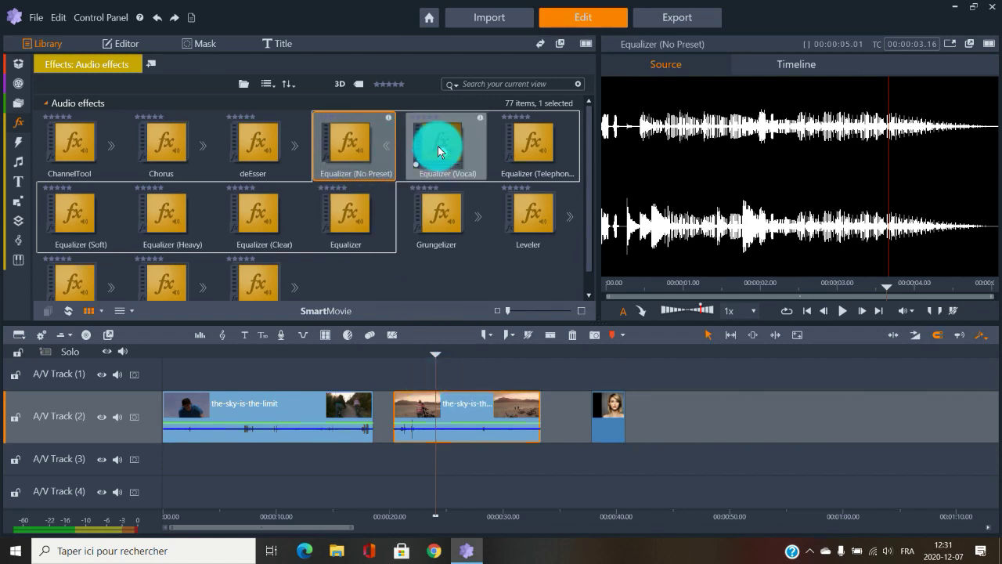
{"action": "left_click_drag", "start_coordinate": [452, 133], "coordinate": [486, 423]}
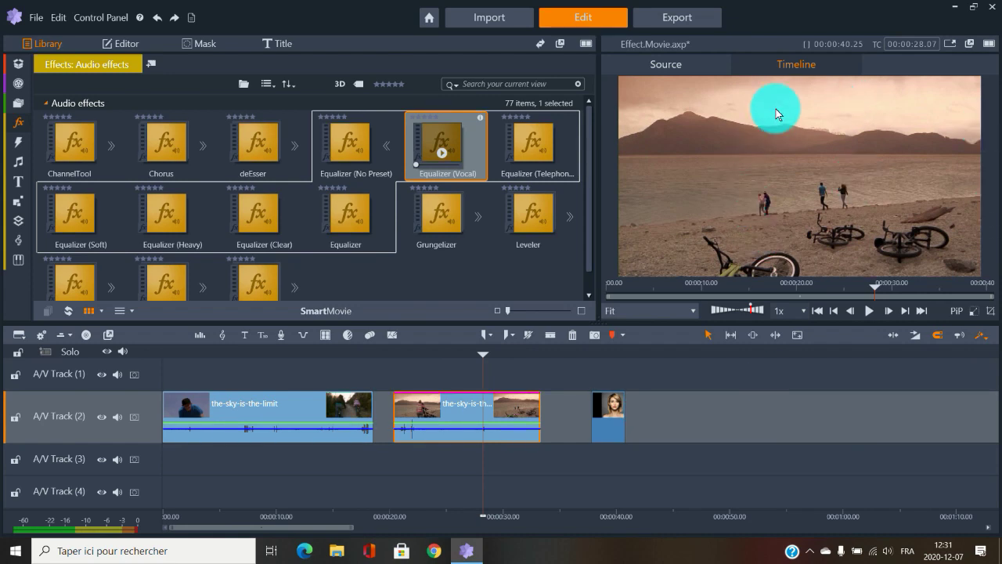
{"action": "left_click", "coordinate": [409, 351]}
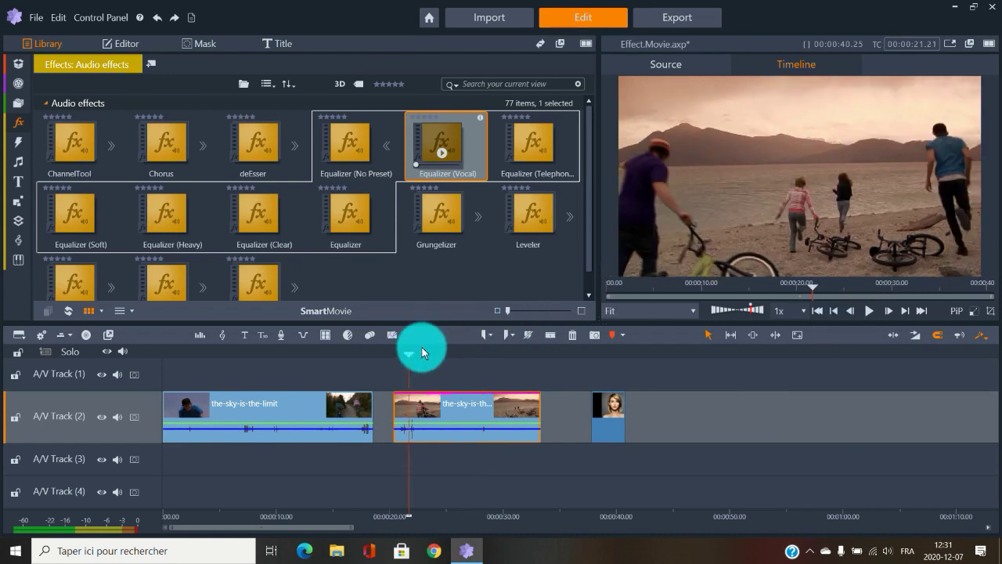
{"action": "key", "text": "space"}
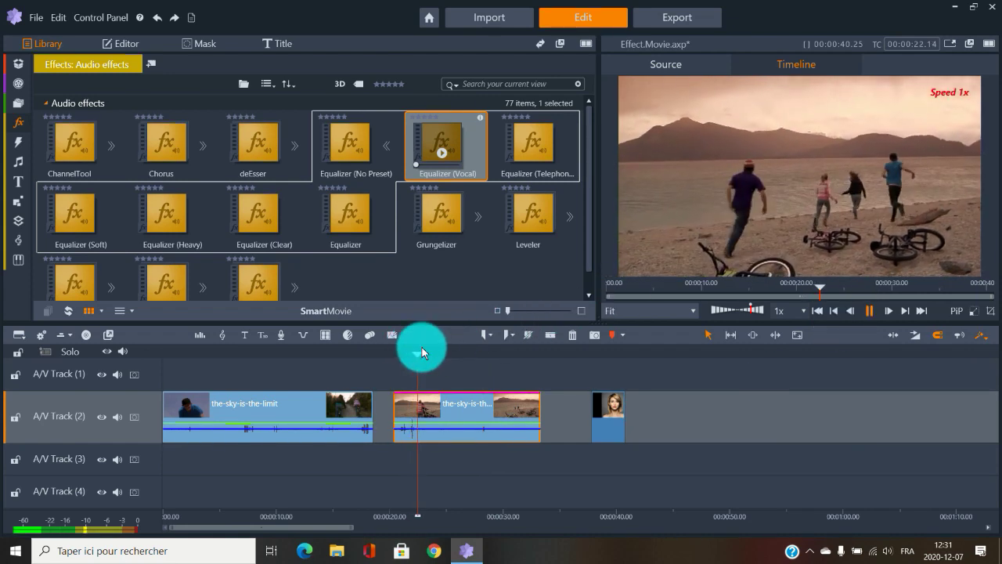
{"action": "key", "text": "space"}
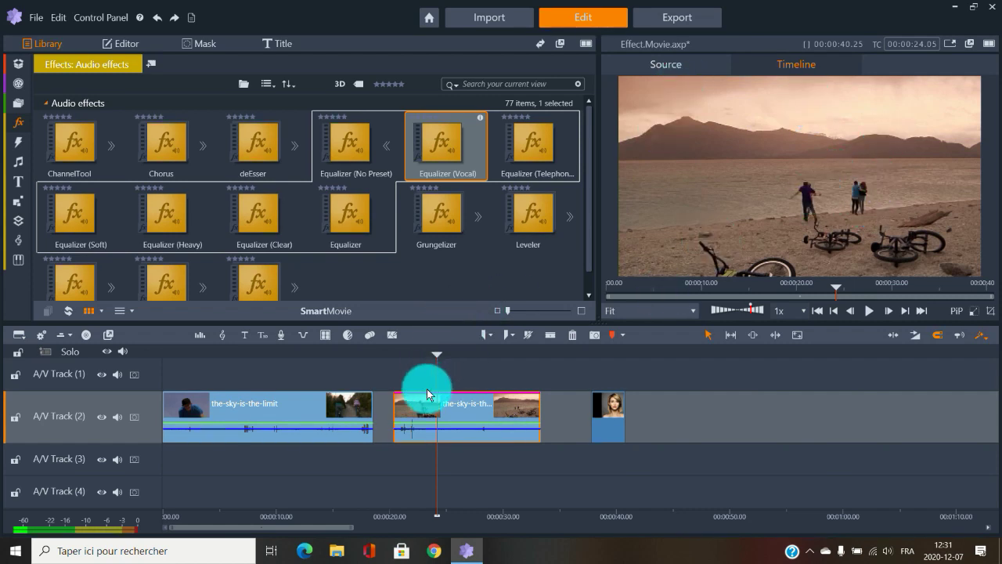
Delete the Equalizer (Vocal) effect from the second clip by clearing all of its effects
{"action": "right_click", "coordinate": [450, 411]}
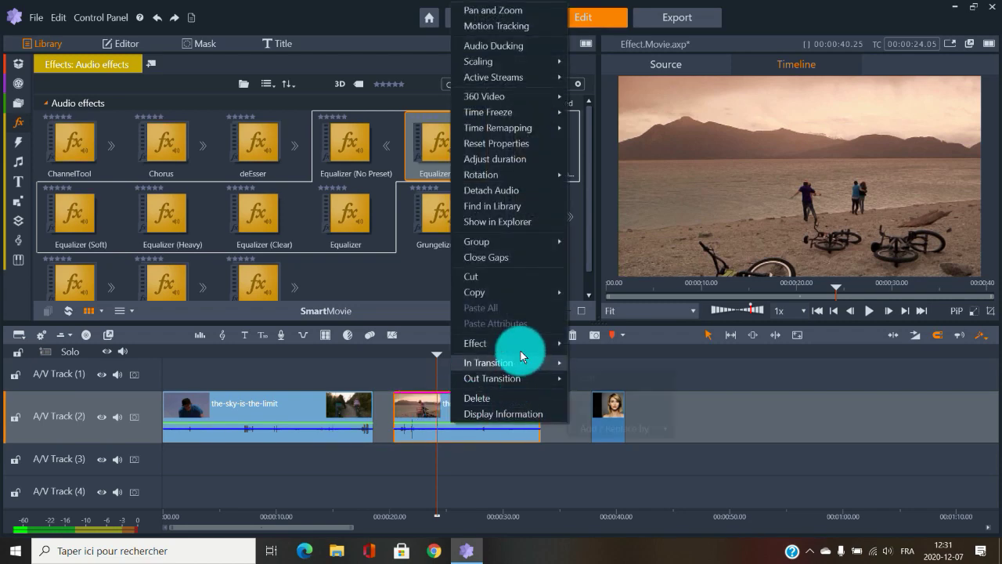
{"action": "mouse_move", "coordinate": [519, 344]}
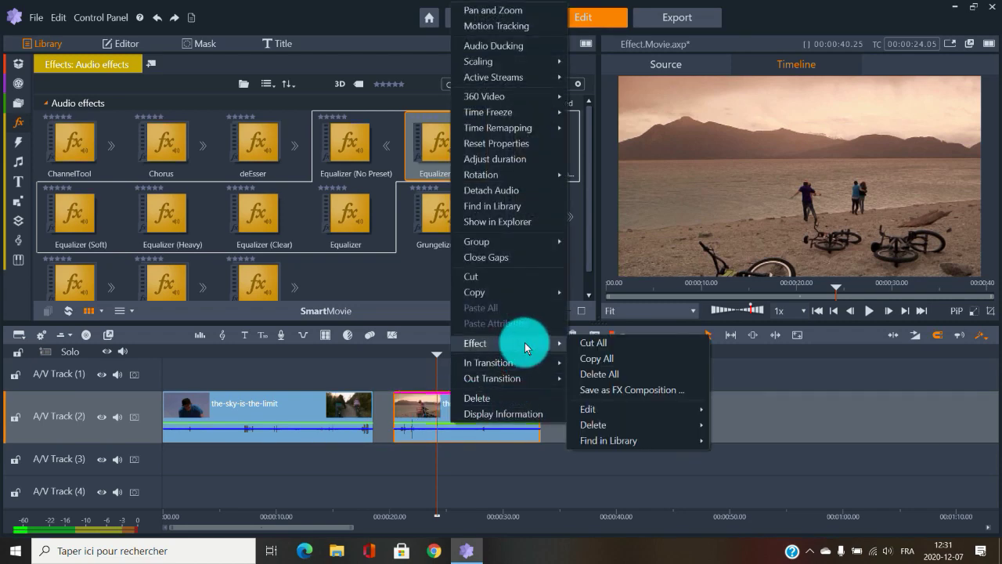
{"action": "left_click", "coordinate": [588, 359]}
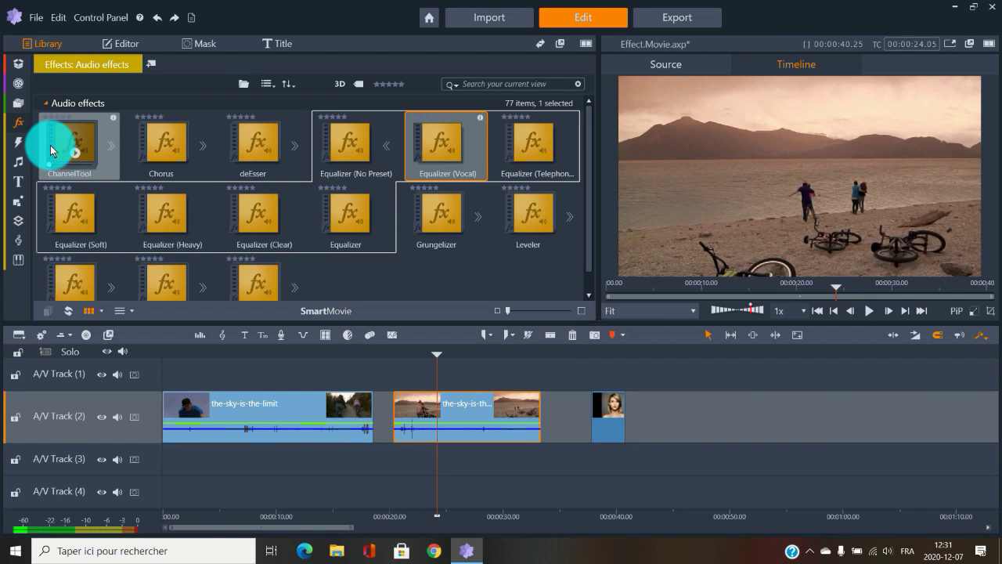
Show the Camera effects category in the library and expand the EarthQuake presets
{"action": "left_click", "coordinate": [18, 123]}
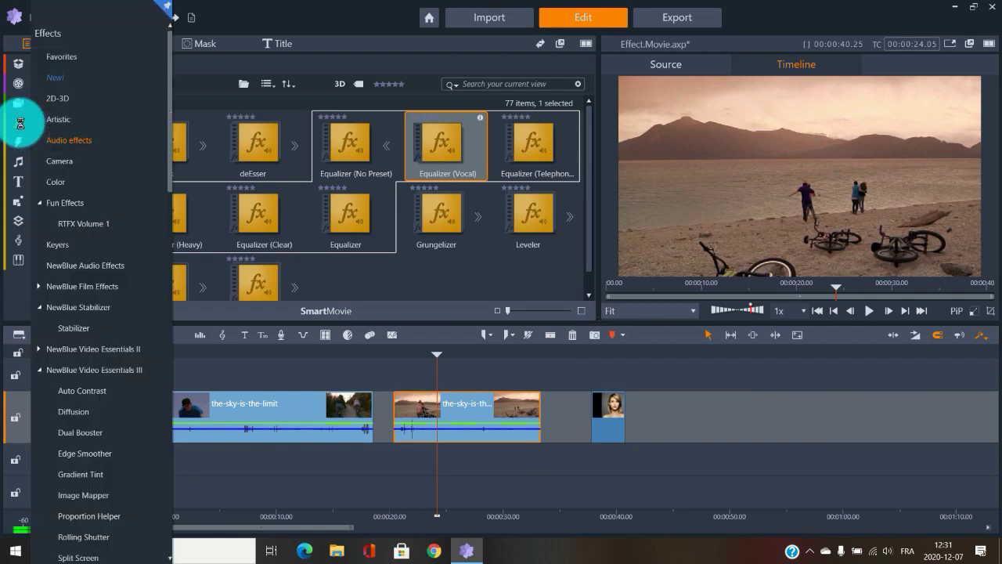
{"action": "left_click", "coordinate": [65, 162]}
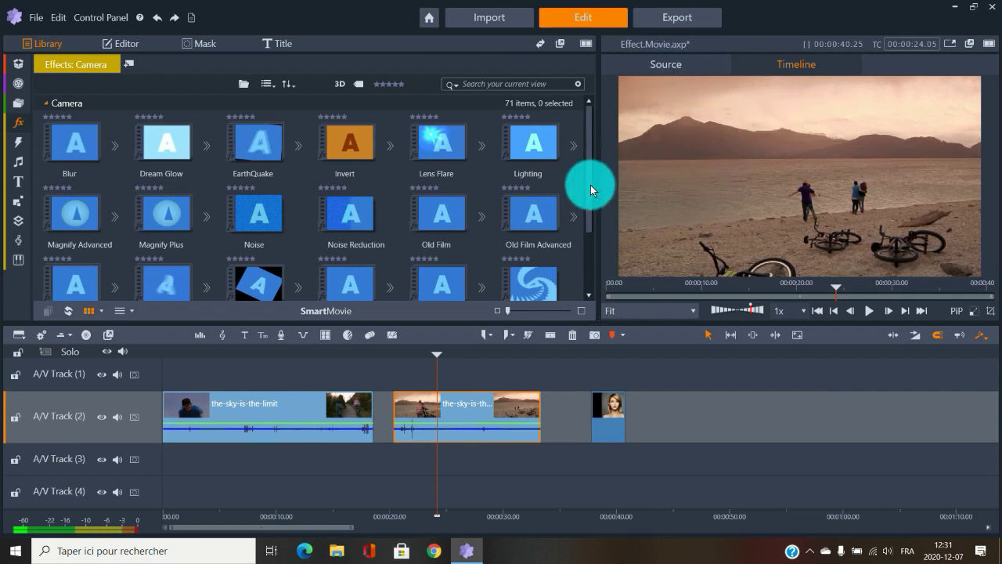
{"action": "left_click", "coordinate": [298, 147]}
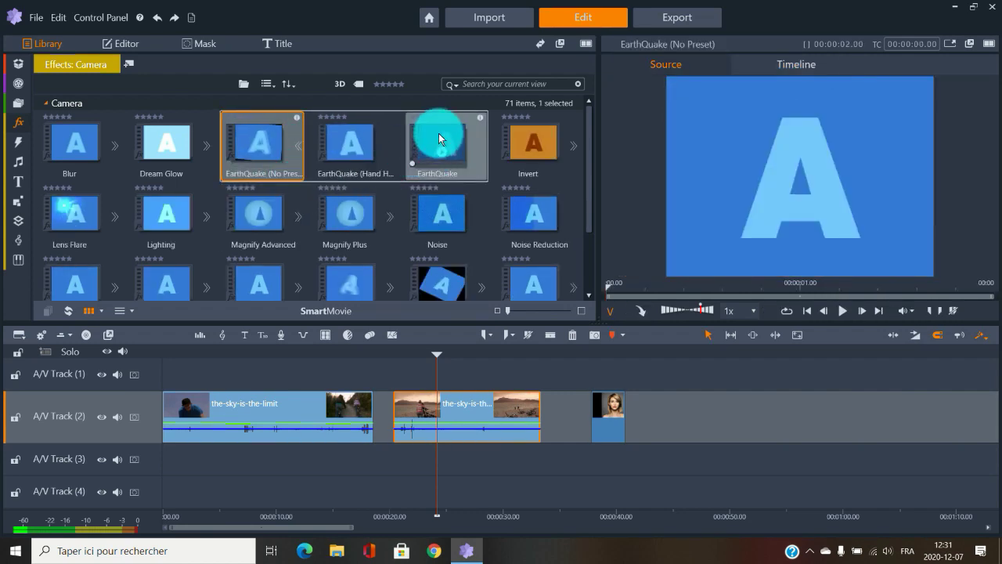
Apply the EarthQuake camera preset to the second clip and play the clip back from its beginning
{"action": "left_click_drag", "start_coordinate": [441, 132], "coordinate": [450, 410]}
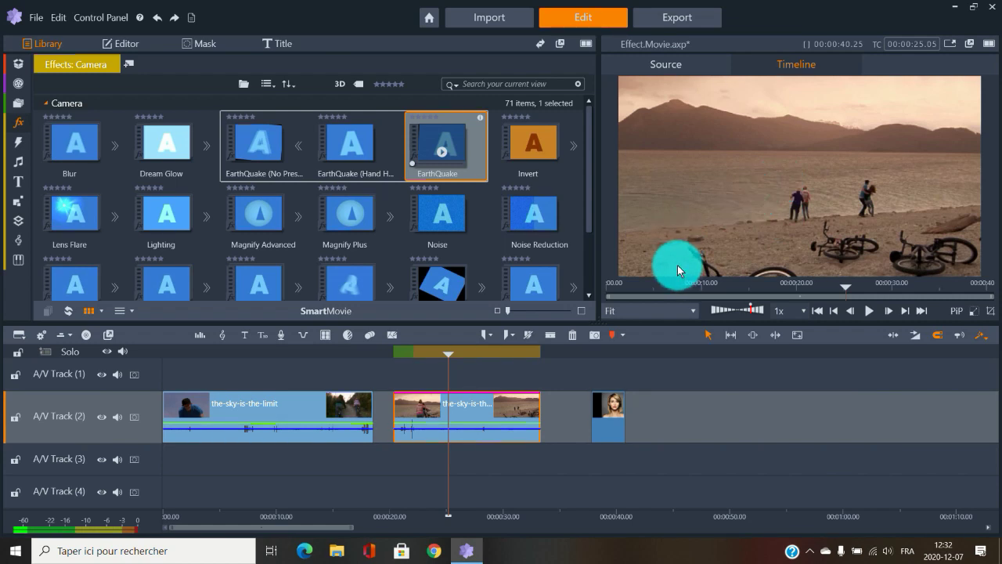
{"action": "left_click", "coordinate": [392, 353]}
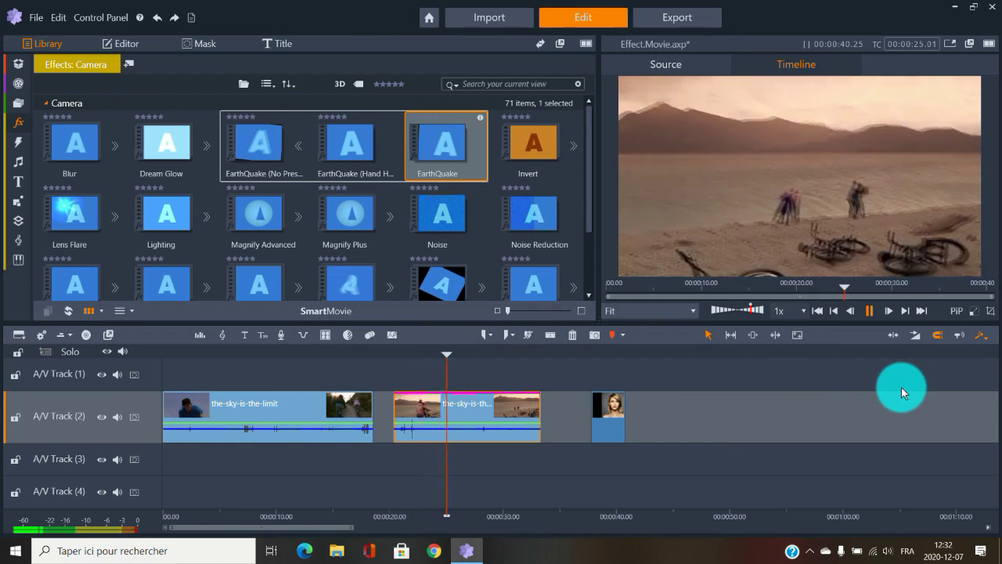
{"action": "key", "text": "space"}
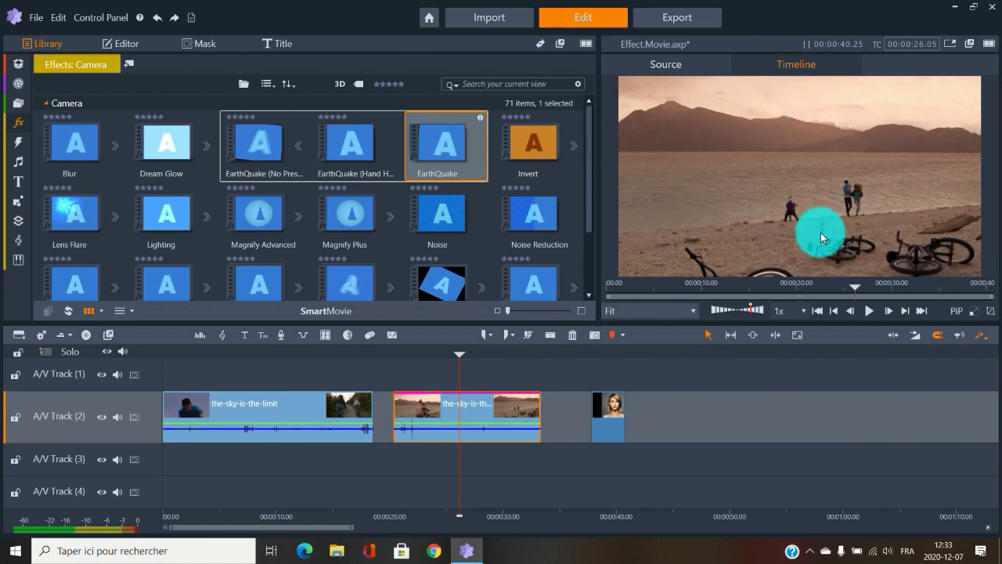
Delete the EarthQuake effect from the second clip by clearing all of its effects
{"action": "right_click", "coordinate": [463, 408]}
{"action": "mouse_move", "coordinate": [524, 350]}
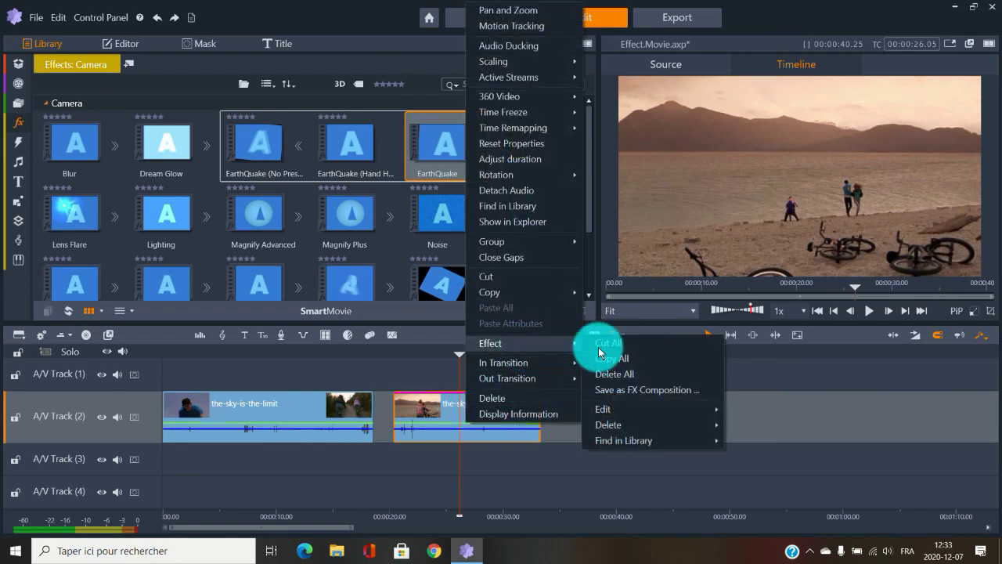
{"action": "left_click", "coordinate": [626, 362]}
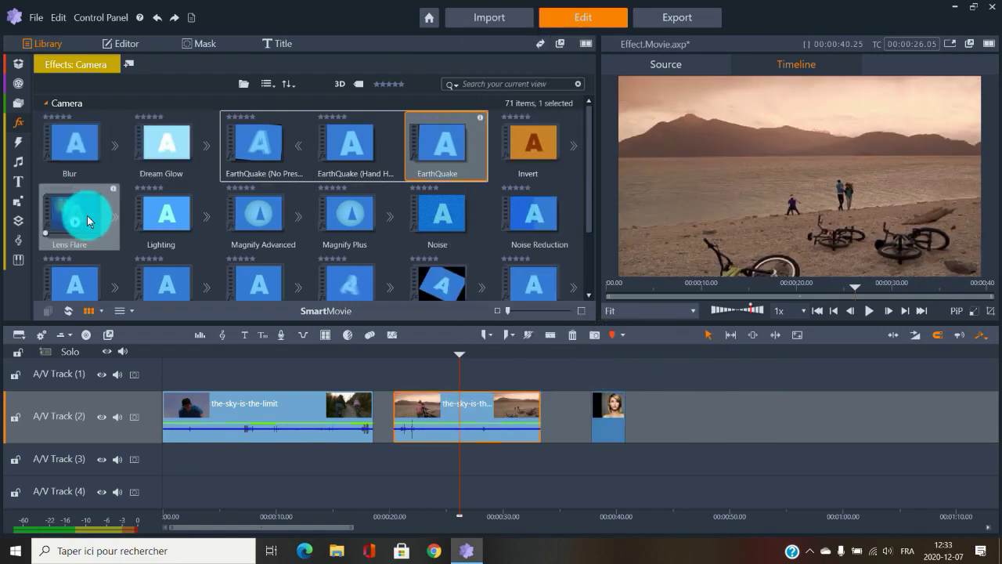
Try the Lens Flare (No Preset) camera effect on the second clip and remove it by clearing all effects
{"action": "left_click", "coordinate": [112, 213]}
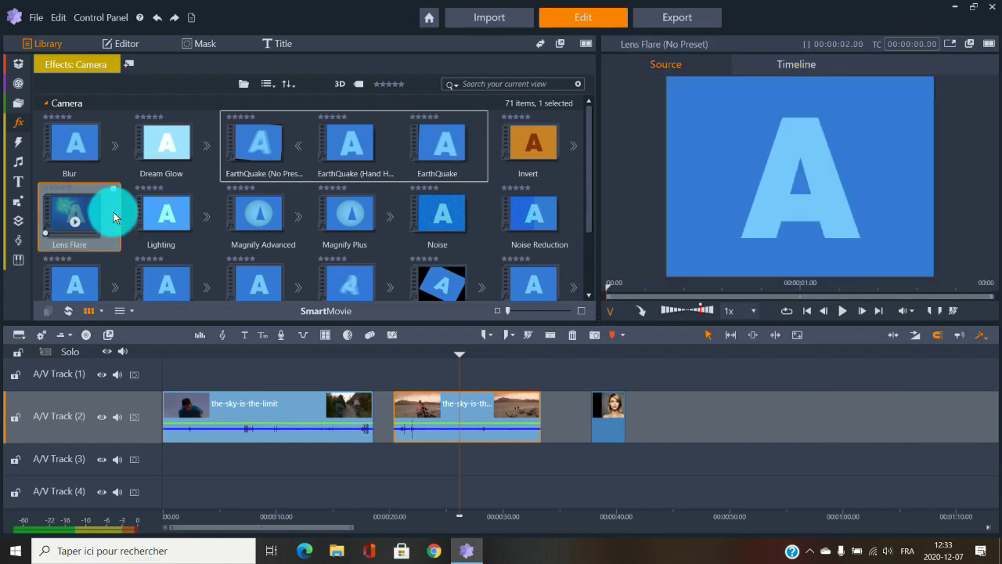
{"action": "left_click_drag", "start_coordinate": [455, 164], "coordinate": [483, 409]}
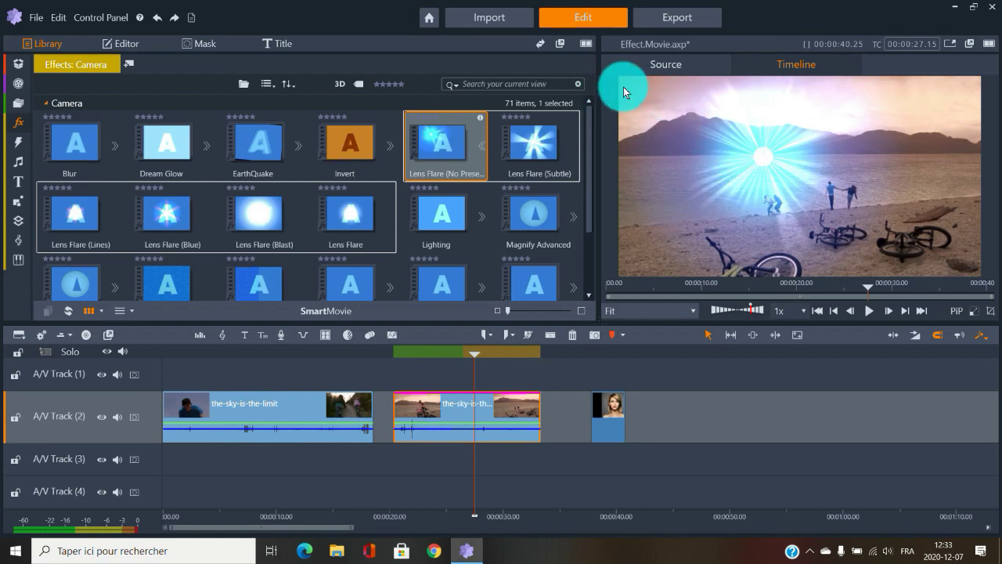
{"action": "right_click", "coordinate": [477, 419]}
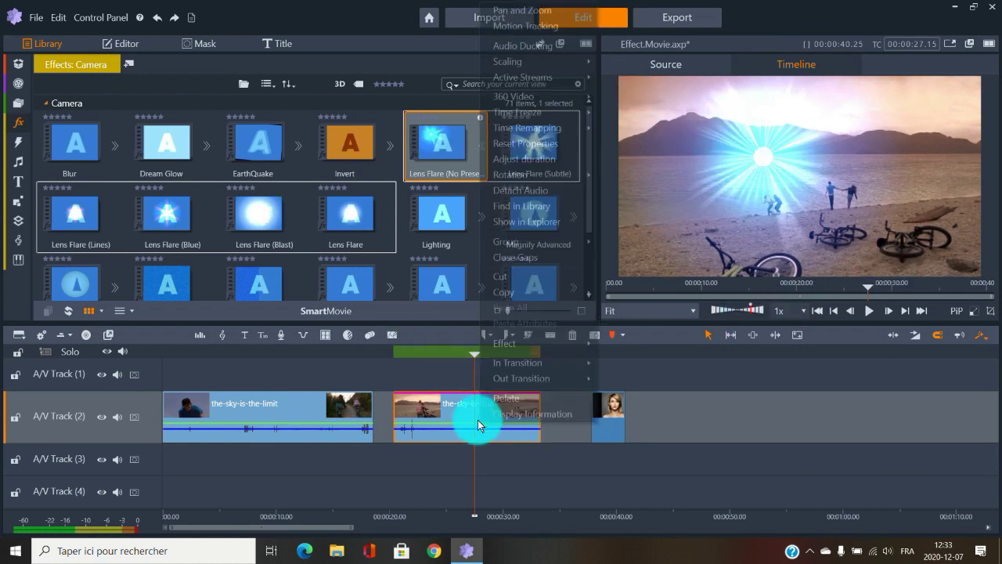
{"action": "mouse_move", "coordinate": [551, 338]}
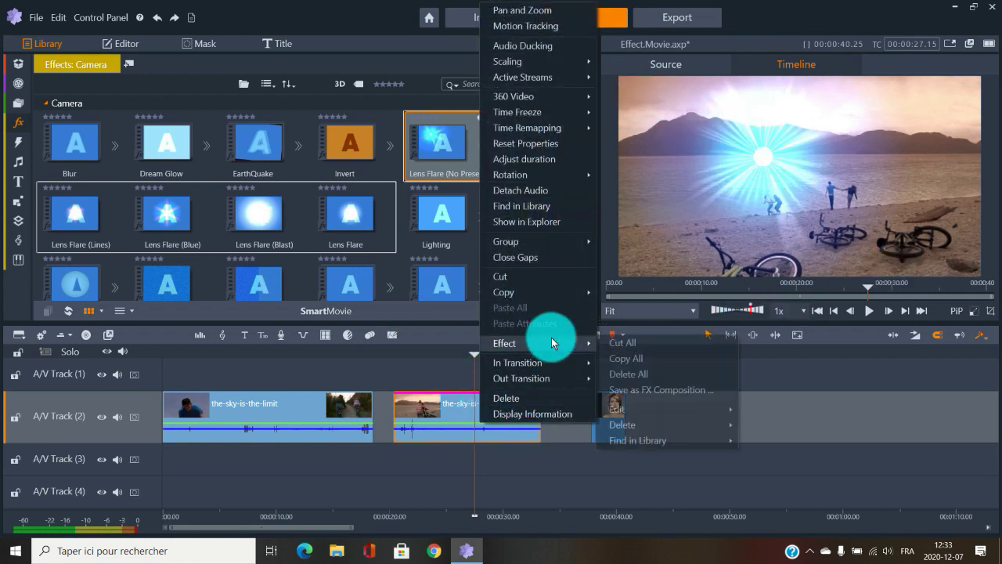
{"action": "left_click", "coordinate": [652, 373]}
Look through the remaining Camera effects and show the Color effects category in the library
{"action": "scroll", "coordinate": [461, 249], "scroll_direction": "down", "scroll_amount": 1}
{"action": "scroll", "coordinate": [457, 247], "scroll_direction": "down", "scroll_amount": 1}
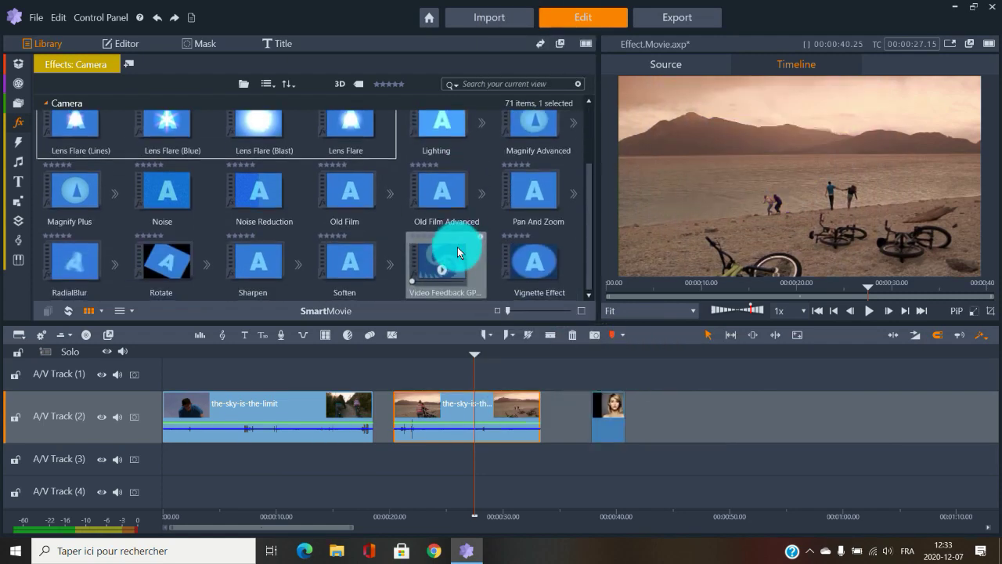
{"action": "scroll", "coordinate": [456, 246], "scroll_direction": "up", "scroll_amount": 3}
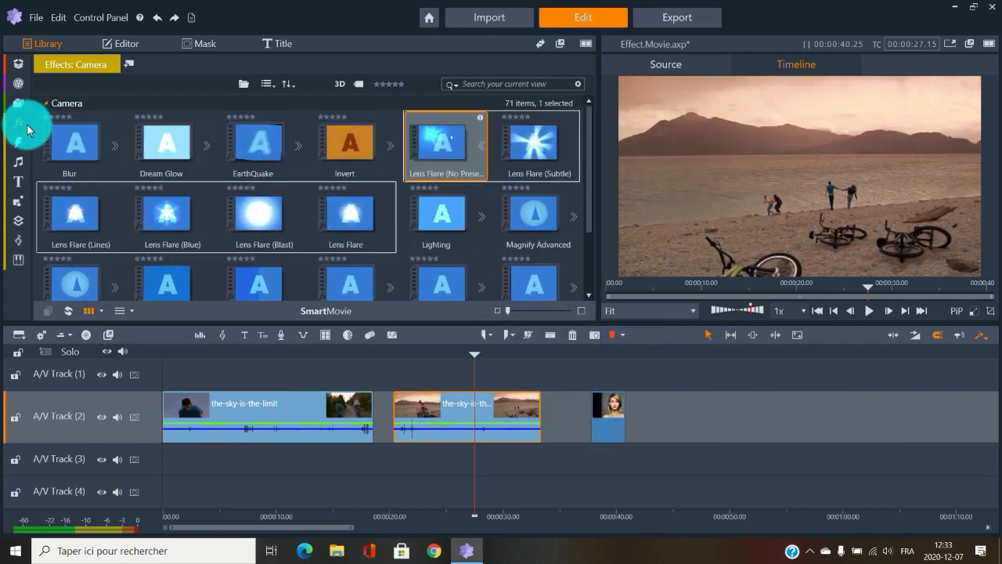
{"action": "left_click", "coordinate": [23, 125]}
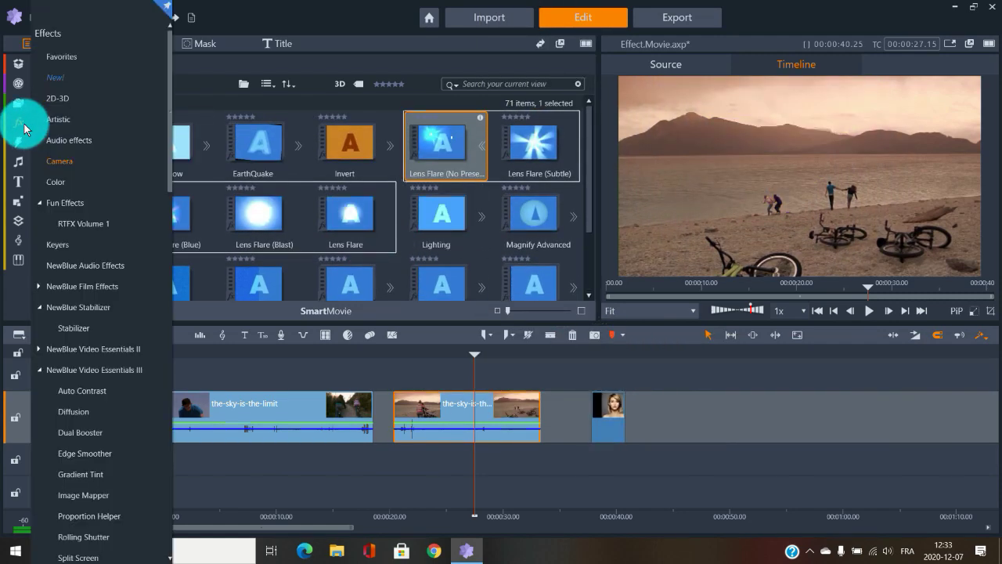
{"action": "left_click", "coordinate": [64, 180]}
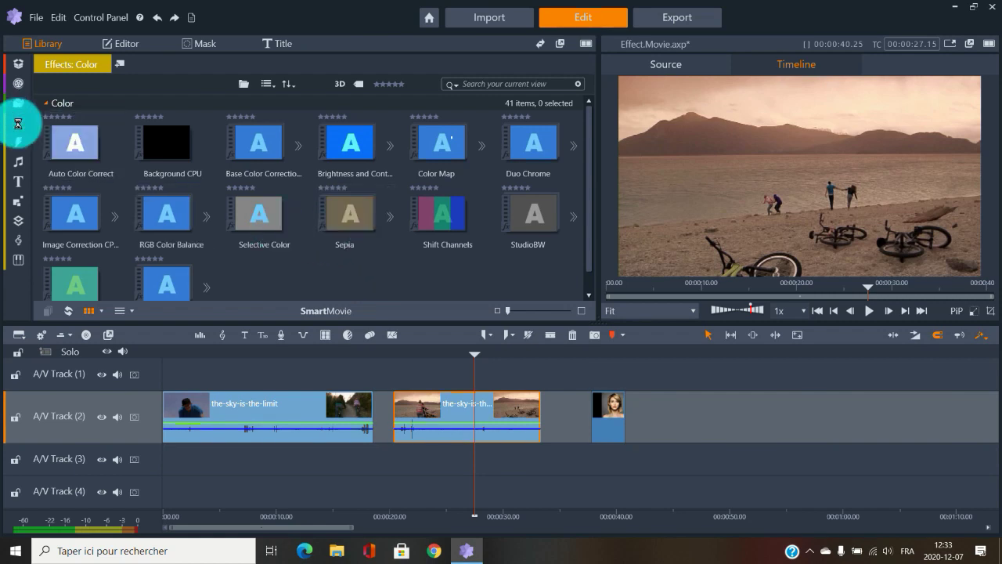
Show the RTFX Volume 1 category of Fun Effects and apply the Turbulence effect to the second clip
{"action": "left_click", "coordinate": [19, 124]}
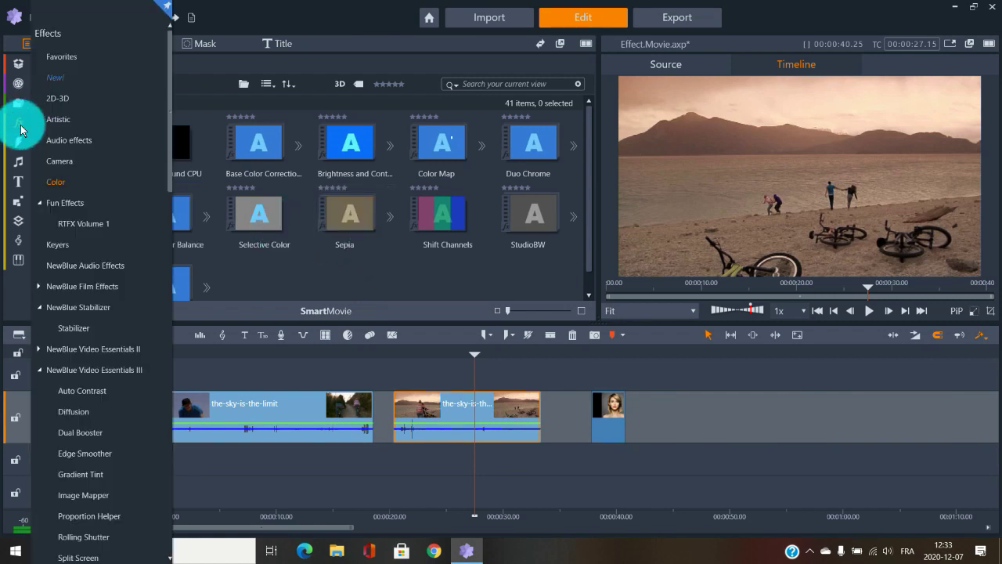
{"action": "left_click", "coordinate": [81, 222]}
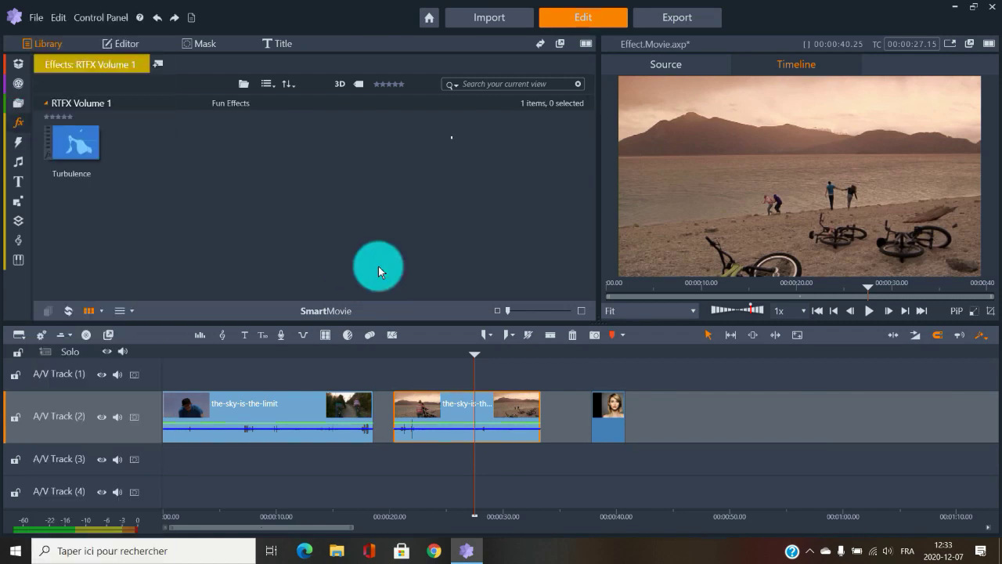
{"action": "left_click_drag", "start_coordinate": [85, 150], "coordinate": [494, 409]}
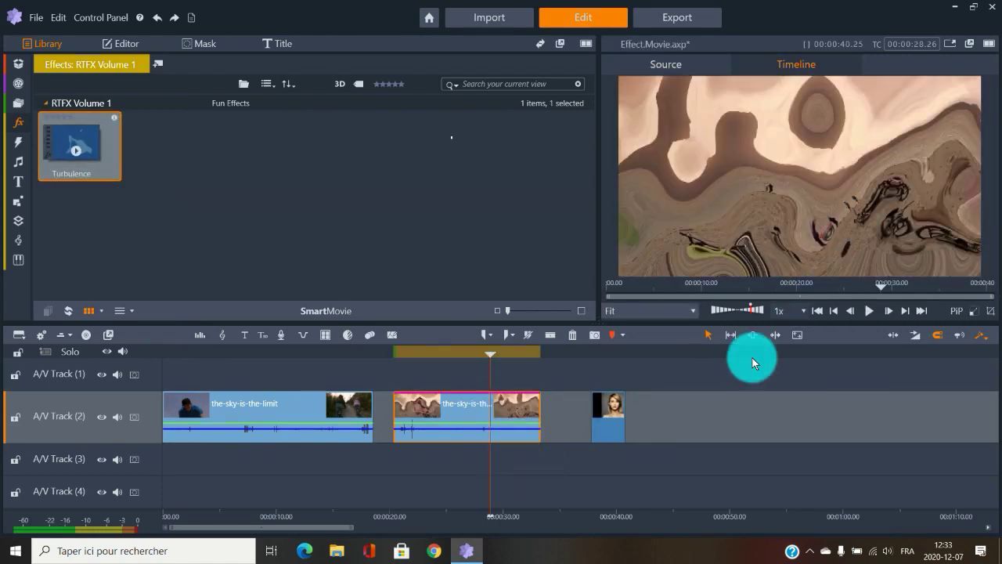
Delete the Turbulence effect from the second clip by clearing all of its effects
{"action": "right_click", "coordinate": [490, 410]}
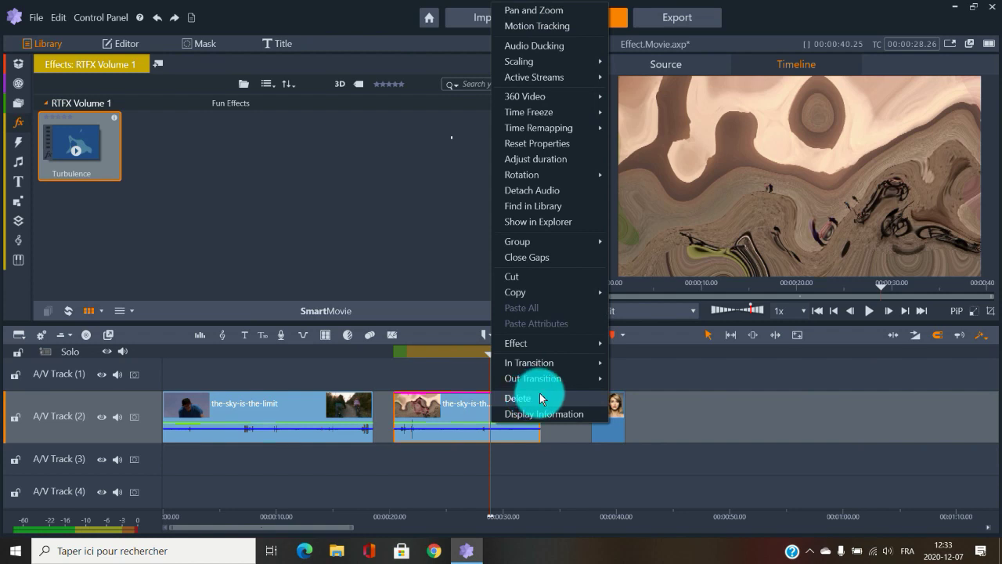
{"action": "mouse_move", "coordinate": [554, 341]}
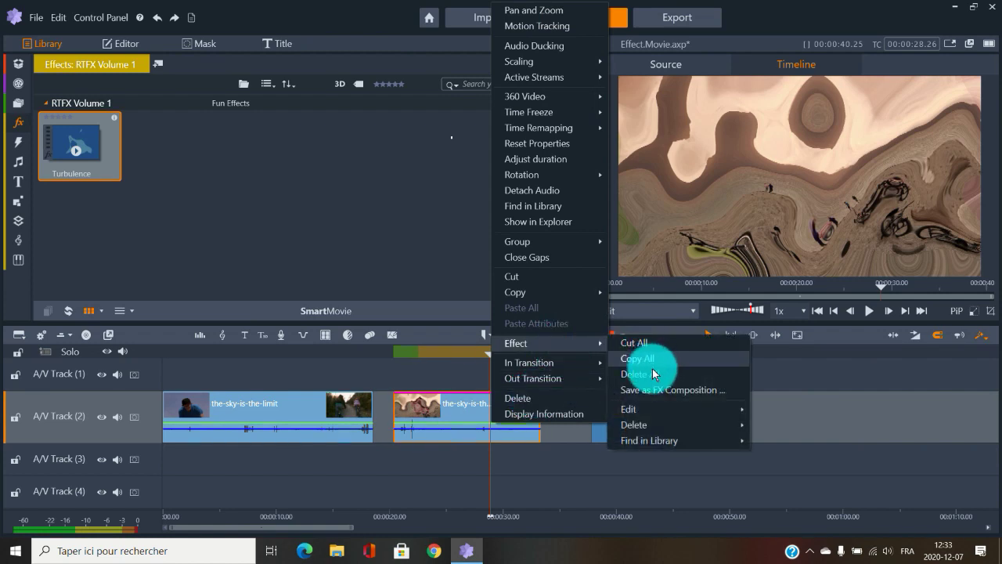
{"action": "left_click", "coordinate": [654, 375]}
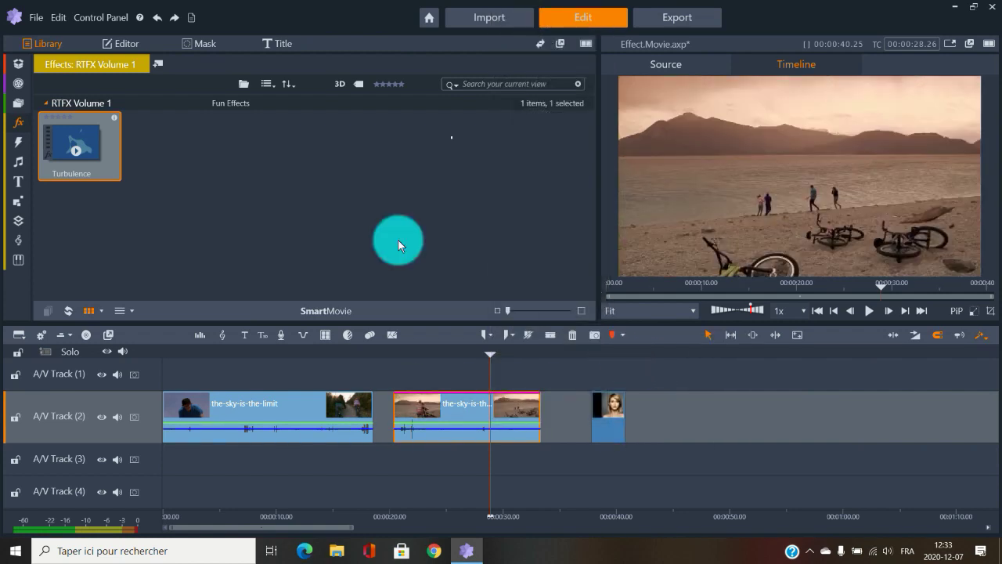
Show the Film Camera category of NewBlue Film Effects in the library and expand its presets
{"action": "left_click", "coordinate": [24, 121]}
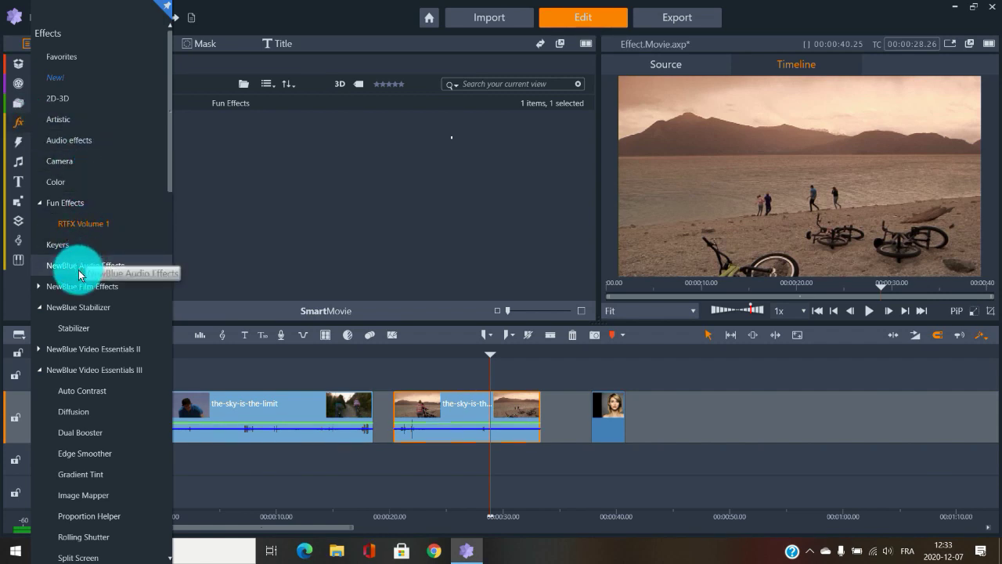
{"action": "left_click", "coordinate": [40, 287]}
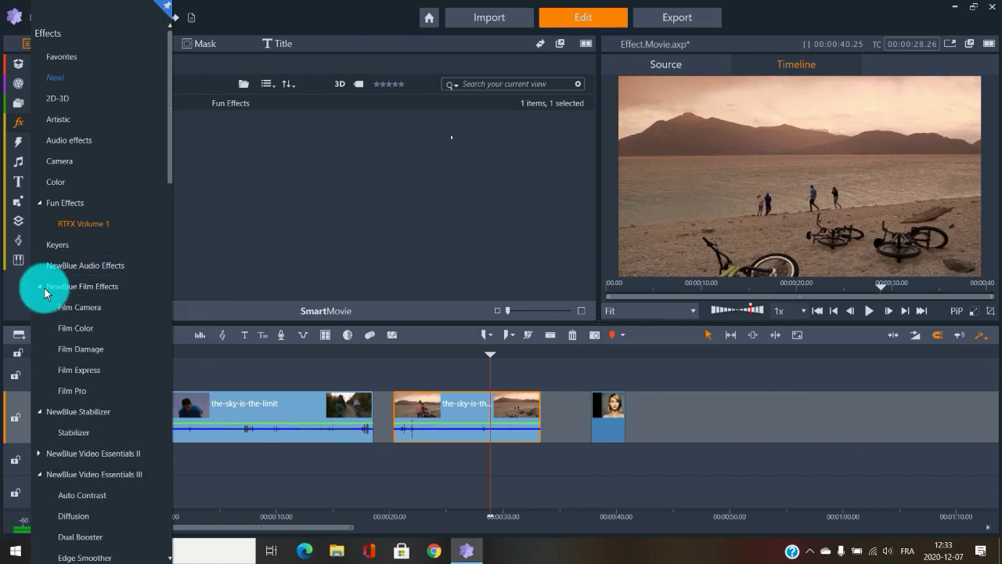
{"action": "left_click", "coordinate": [71, 307]}
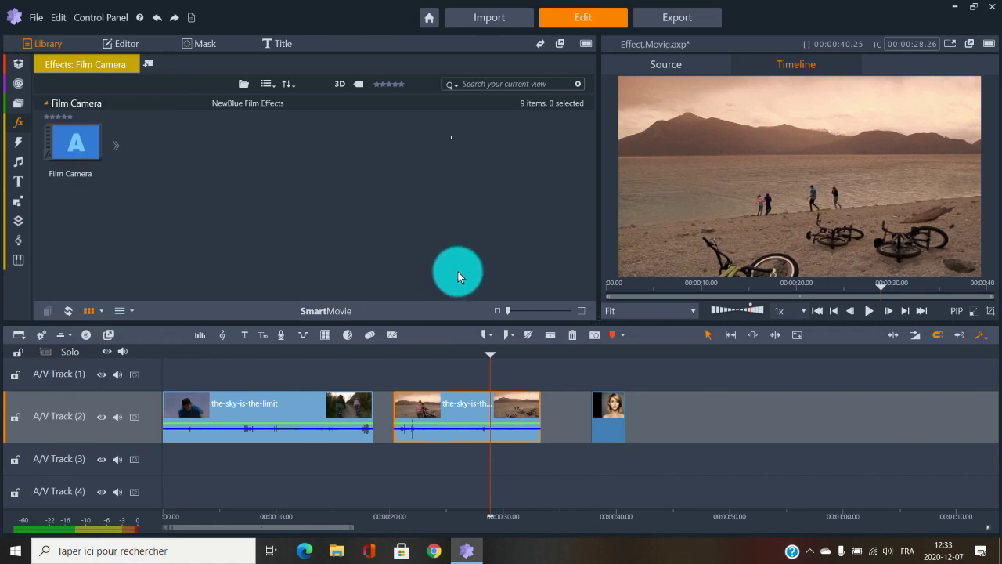
{"action": "left_click", "coordinate": [118, 147]}
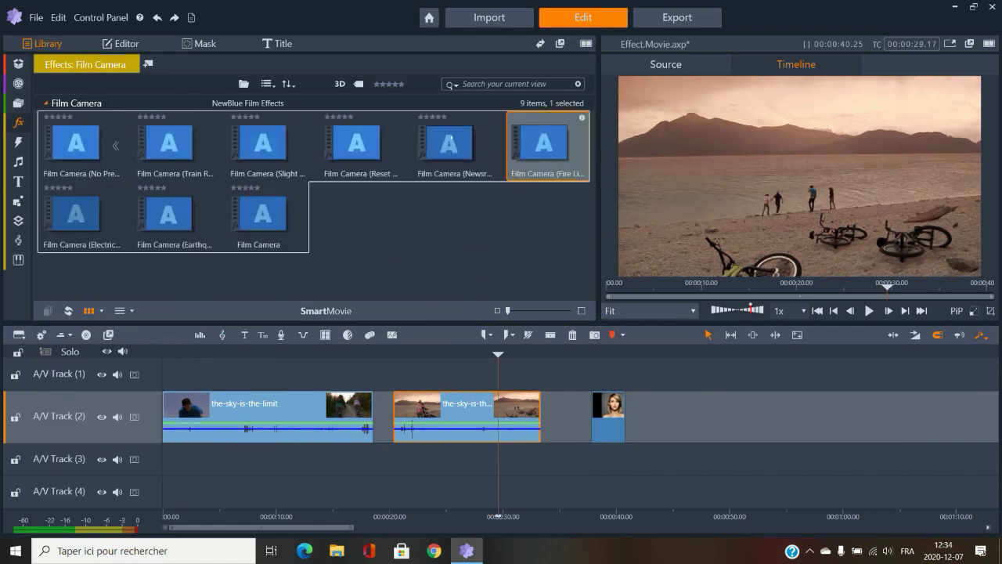
Apply the Film Camera (Electrical Storm) preset to the second clip and play the clip back from its beginning
{"action": "left_click", "coordinate": [77, 221]}
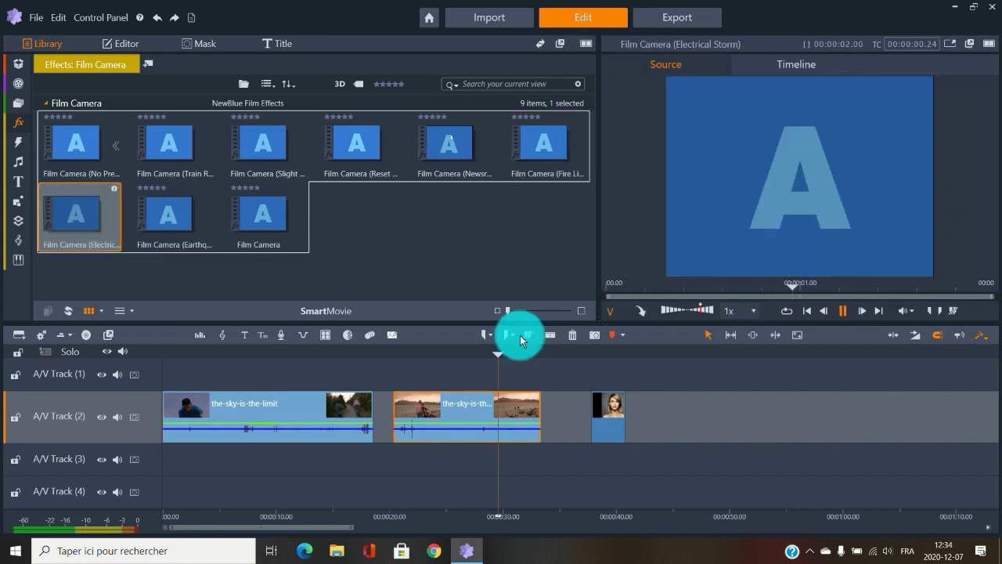
{"action": "left_click_drag", "start_coordinate": [76, 219], "coordinate": [454, 405]}
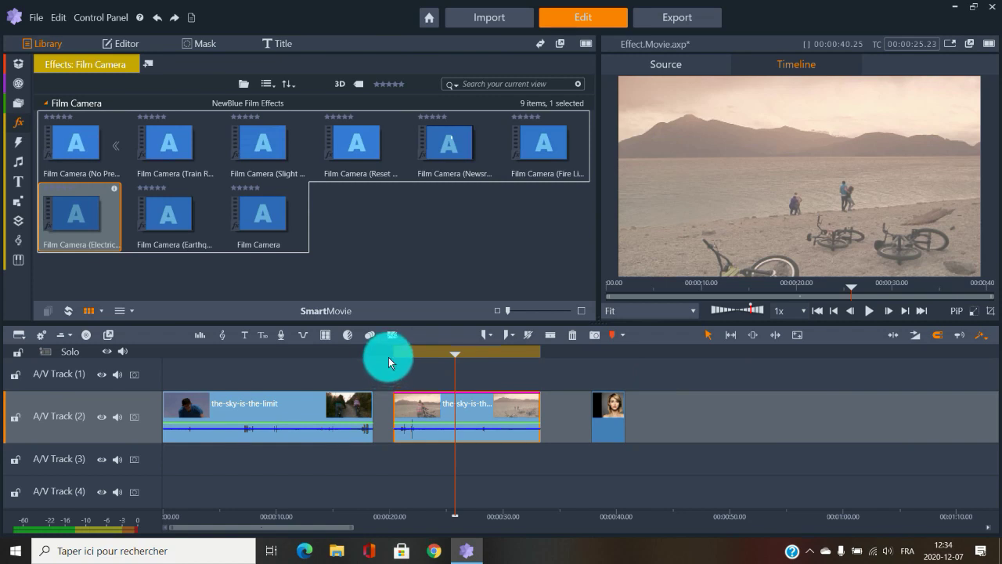
{"action": "left_click_drag", "start_coordinate": [388, 357], "coordinate": [432, 356]}
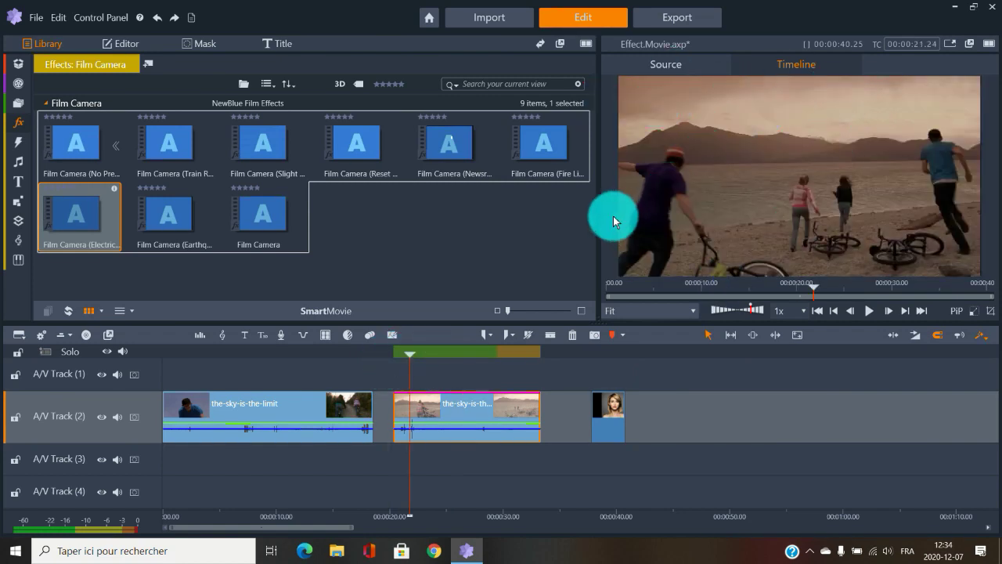
{"action": "left_click", "coordinate": [392, 350]}
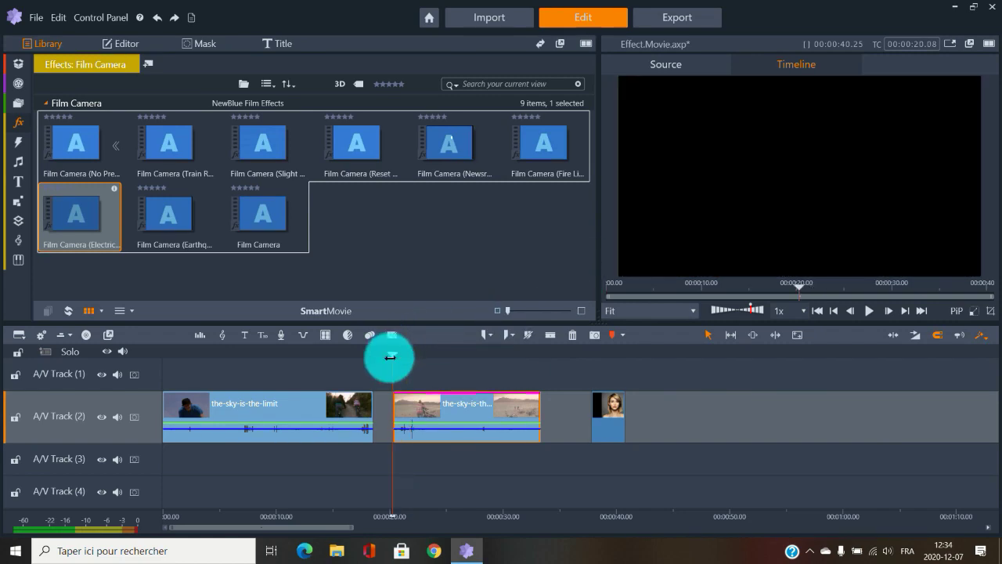
{"action": "key", "text": "space"}
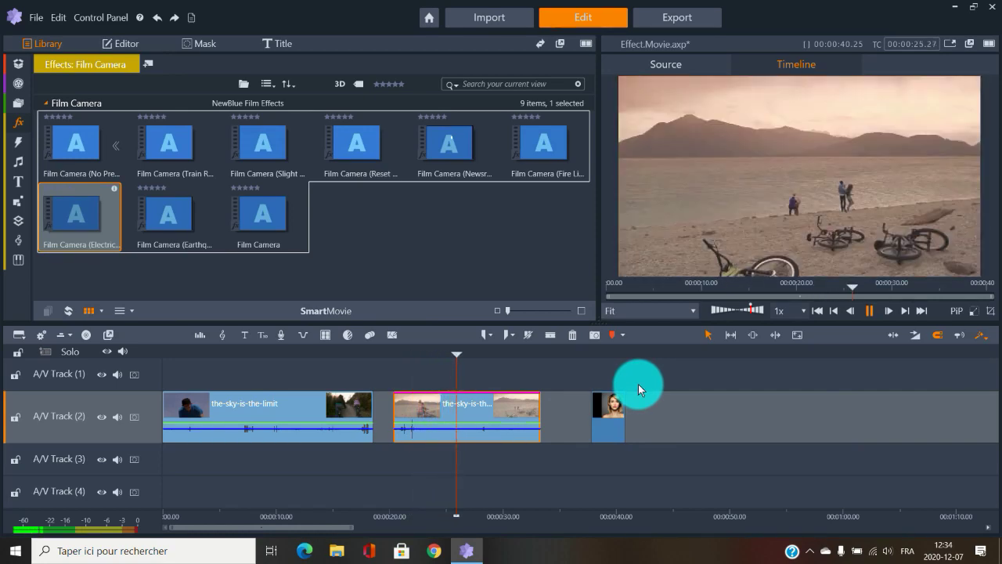
{"action": "key", "text": "space"}
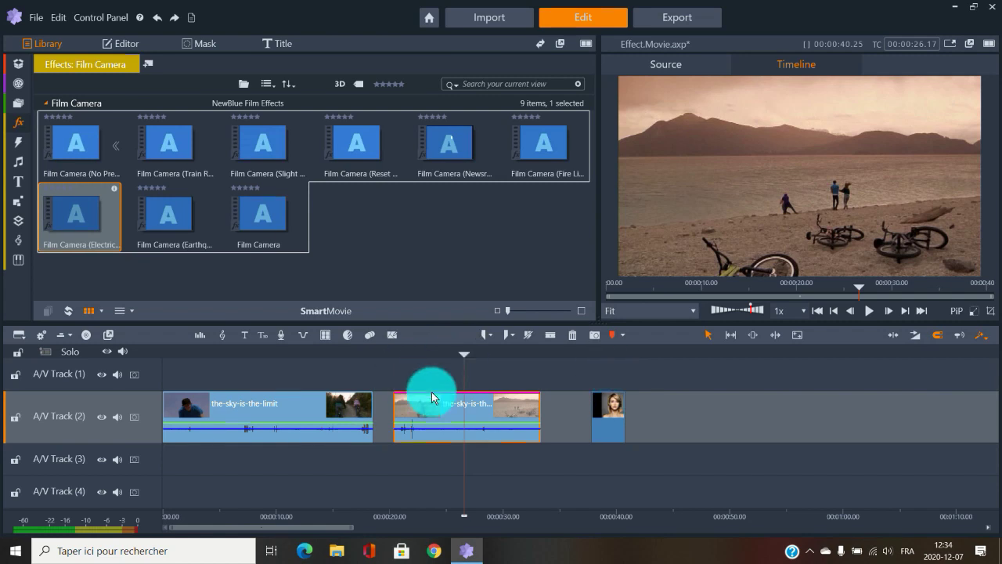
Delete the Film Camera (Electrical Storm) effect from the second clip by clearing all of its effects
{"action": "right_click", "coordinate": [453, 403]}
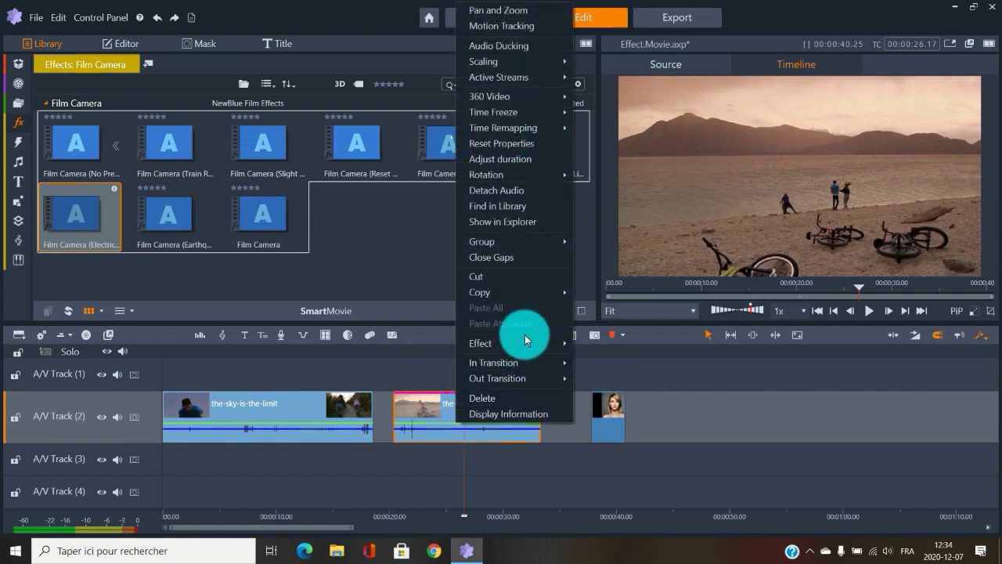
{"action": "mouse_move", "coordinate": [531, 343]}
{"action": "left_click", "coordinate": [625, 370]}
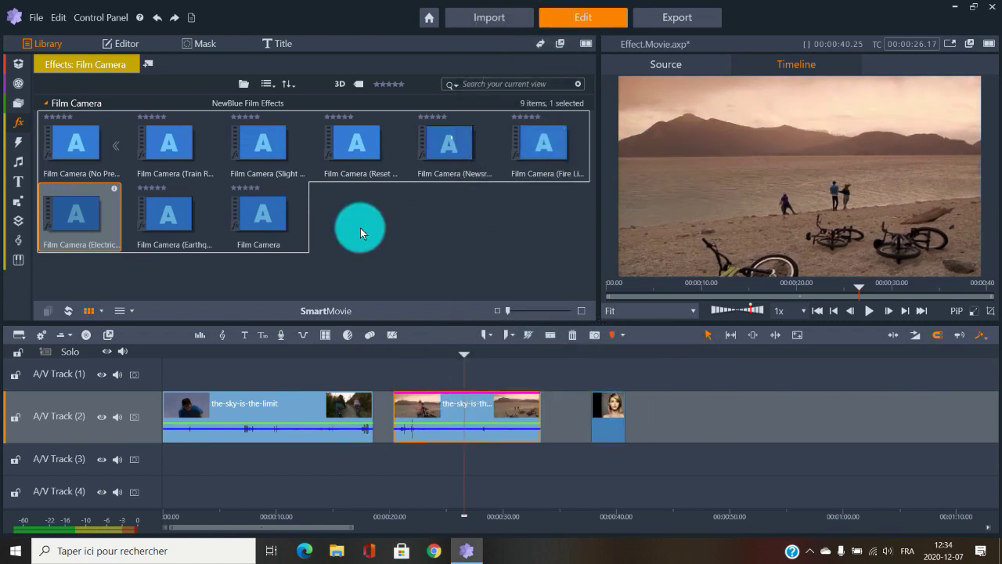
Show the Film Damage category of NewBlue Film Effects, expand its presets and preview Film Damage (Reset To None)
{"action": "left_click", "coordinate": [19, 123]}
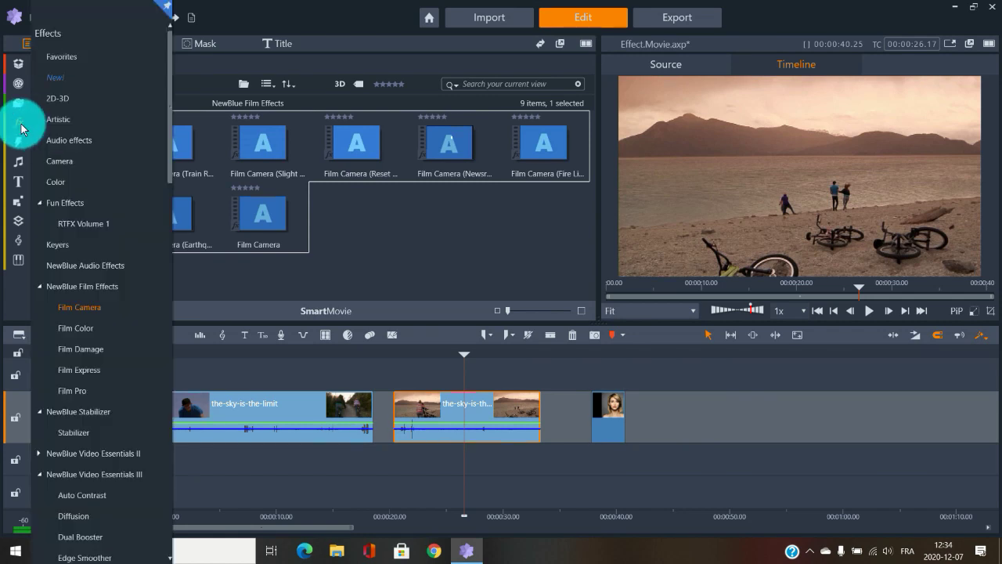
{"action": "left_click", "coordinate": [97, 348]}
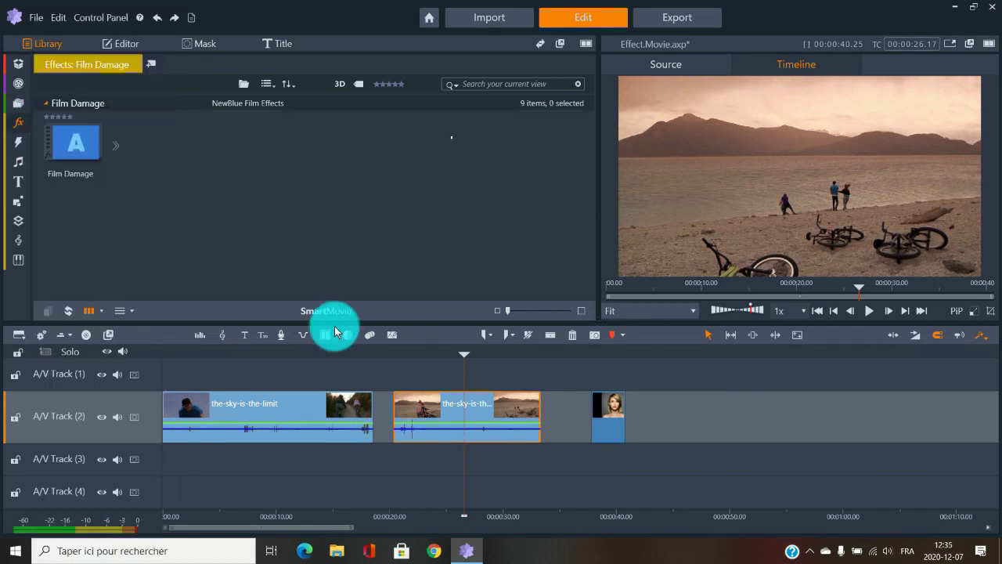
{"action": "left_click", "coordinate": [112, 149]}
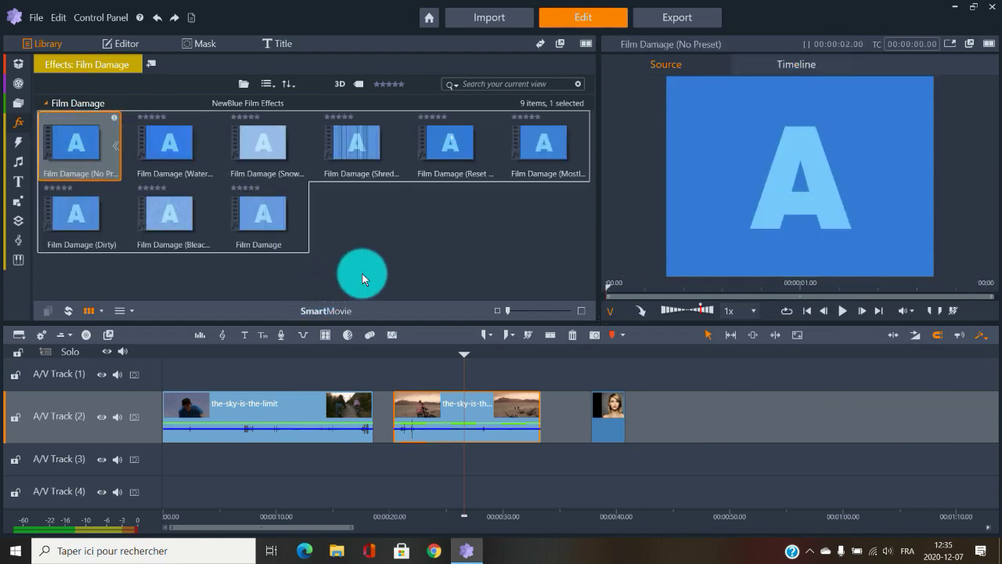
{"action": "left_click", "coordinate": [450, 150]}
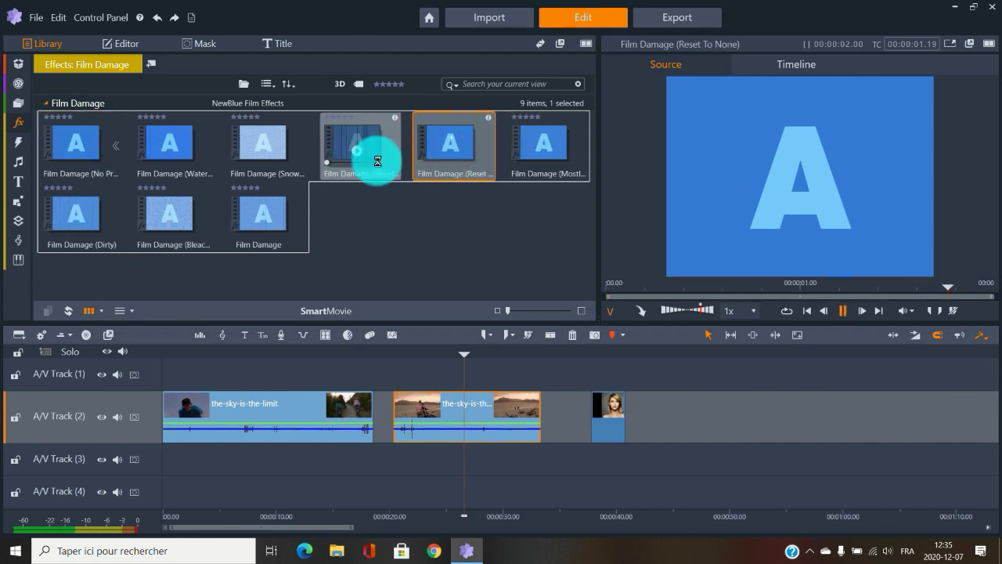
Apply the Film Damage (Shred...) preset to the second clip and play part of the clip back
{"action": "left_click_drag", "start_coordinate": [377, 161], "coordinate": [448, 403]}
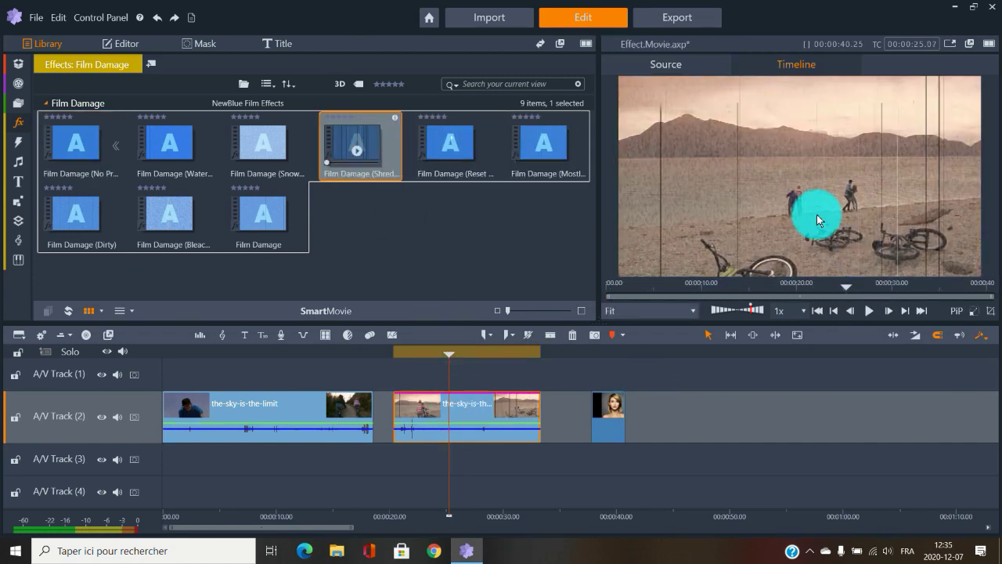
{"action": "key", "text": "space"}
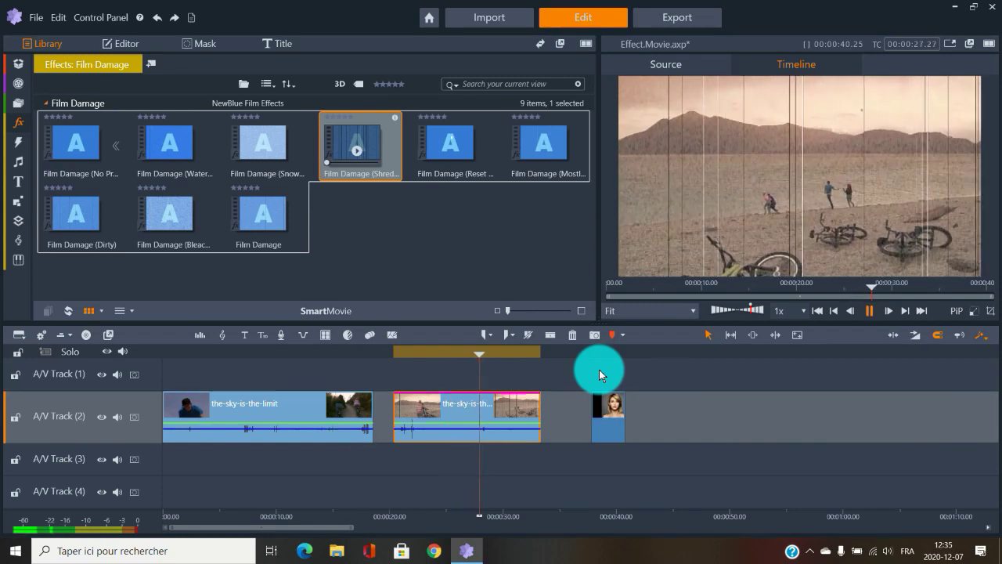
{"action": "key", "text": "space"}
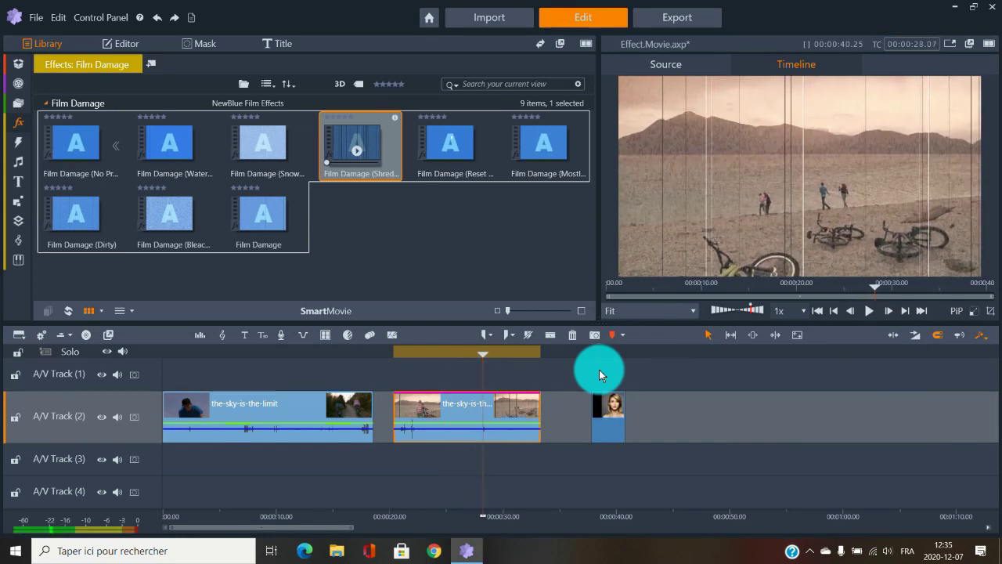
Remove the Film Damage (Shred...) effect from the second clip by clearing all of its effects
{"action": "right_click", "coordinate": [457, 402]}
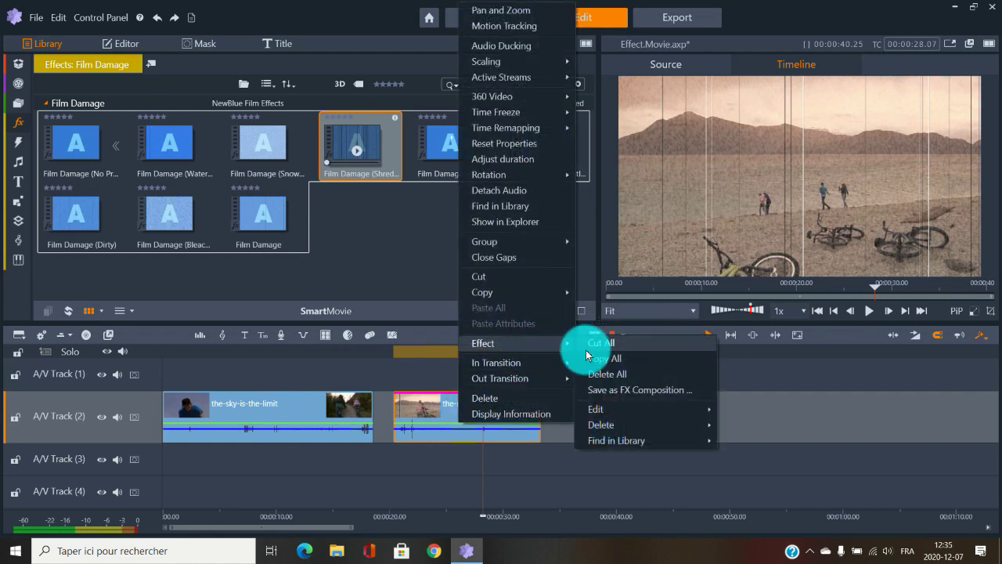
{"action": "left_click", "coordinate": [601, 336]}
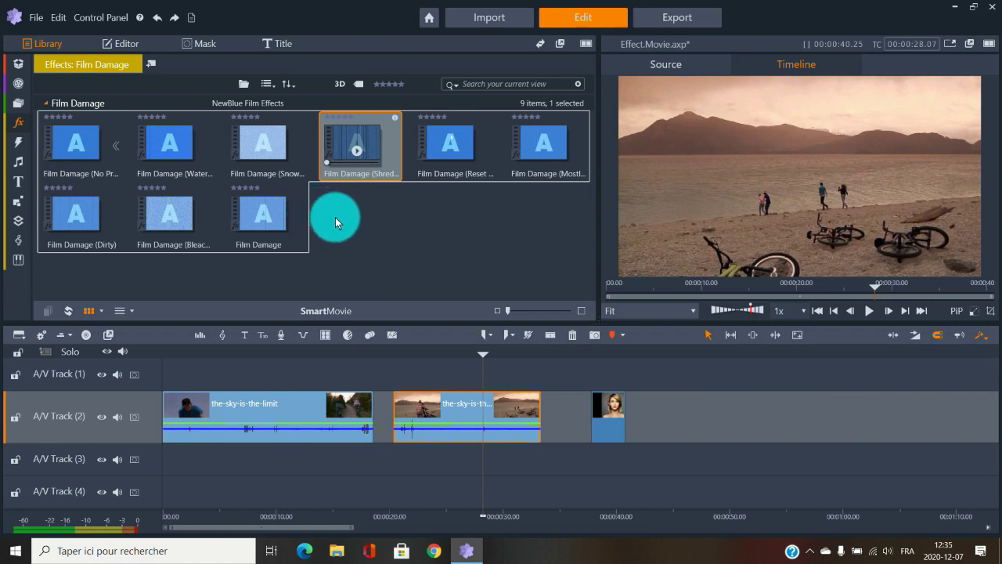
Show the Film Express category of NewBlue Film Effects in the library and expand its presets
{"action": "left_click", "coordinate": [14, 123]}
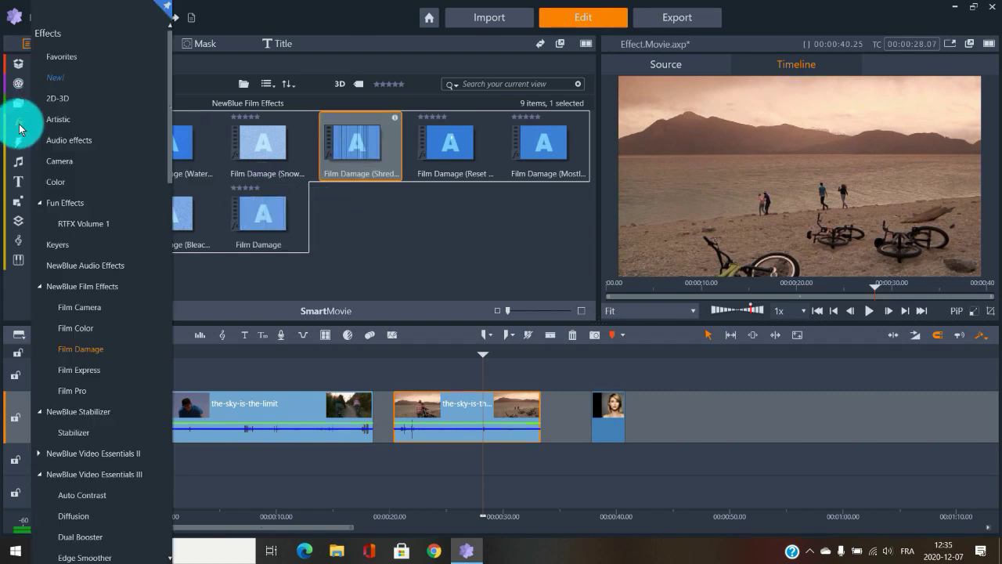
{"action": "left_click", "coordinate": [86, 370]}
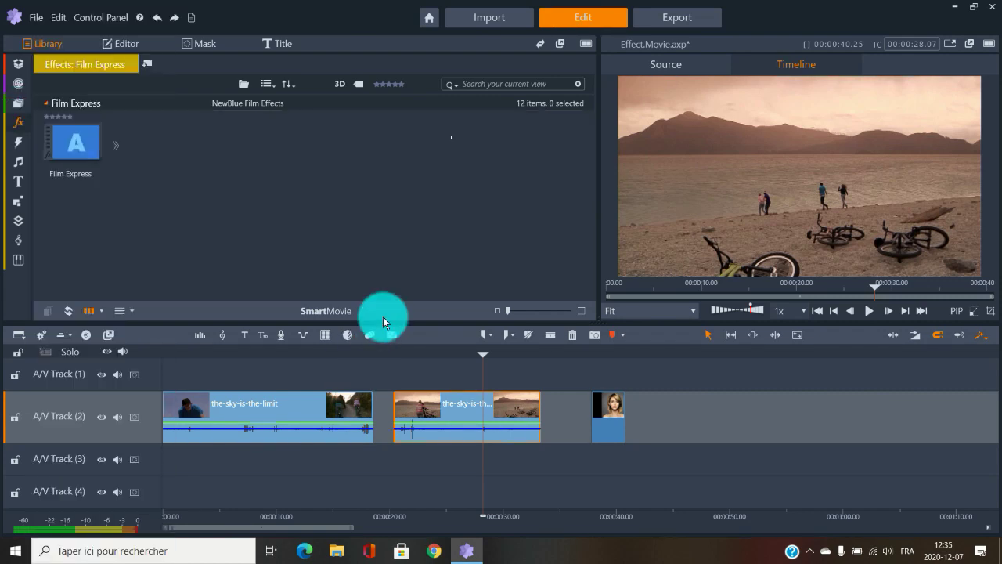
{"action": "left_click", "coordinate": [115, 146]}
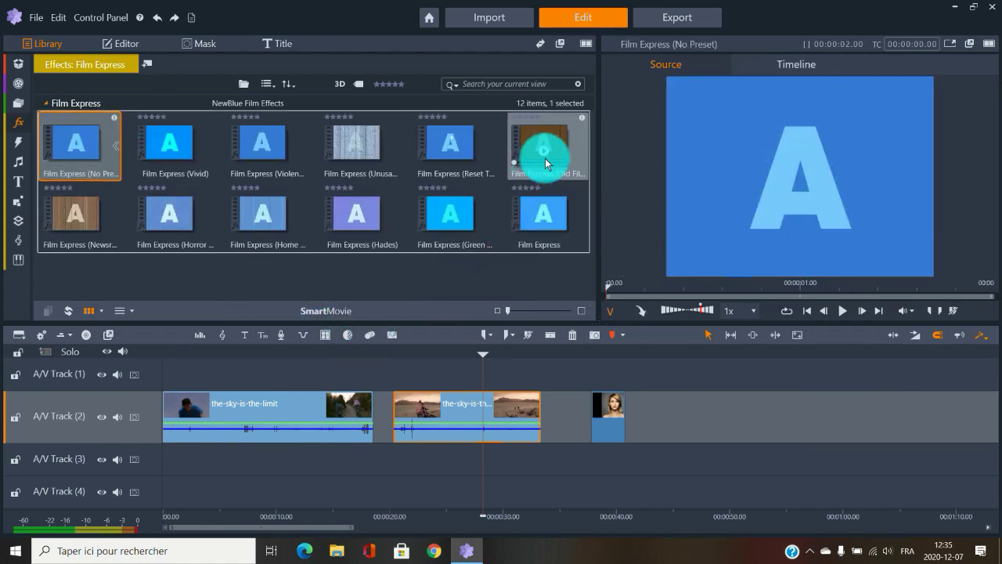
Apply the Film Express (Old Fil...) preset to the second clip and play the clip back from its beginning
{"action": "left_click_drag", "start_coordinate": [556, 135], "coordinate": [475, 413]}
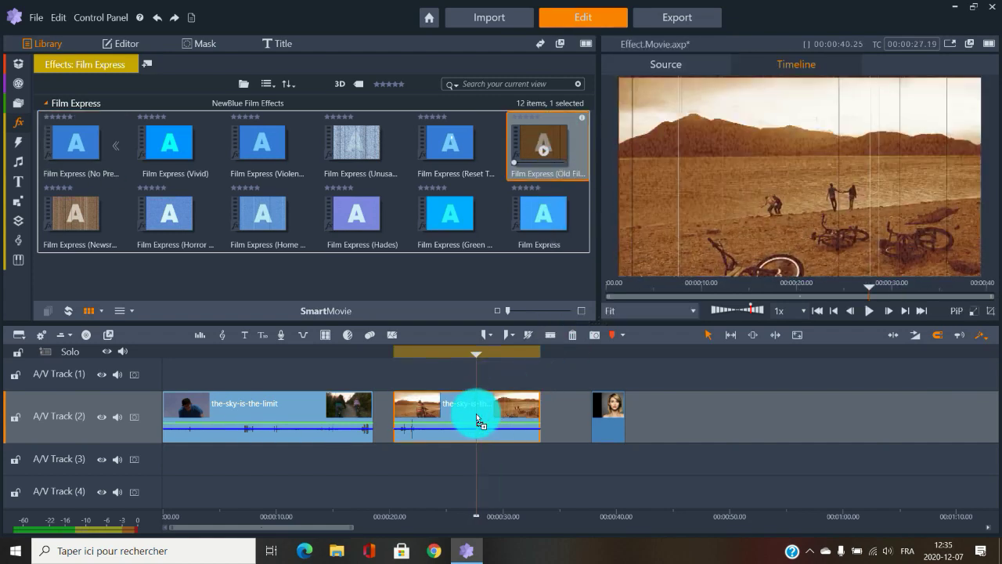
{"action": "left_click", "coordinate": [391, 353]}
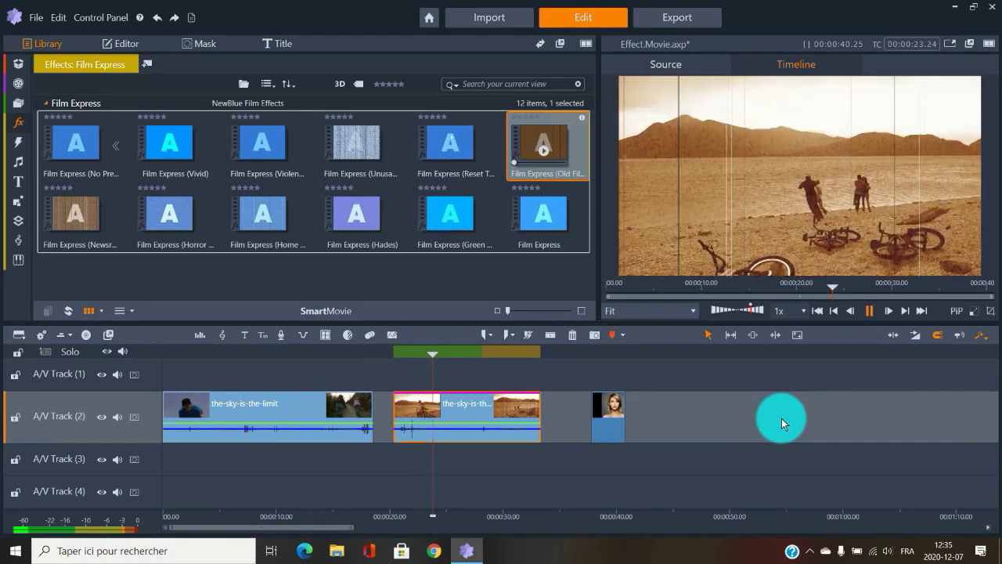
{"action": "key", "text": "space"}
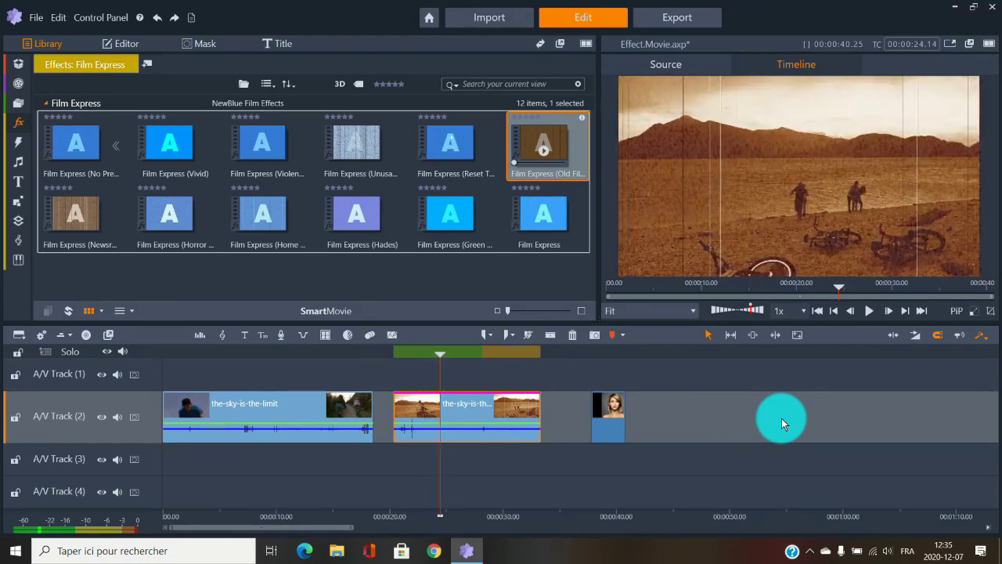
Delete the Film Express (Old Fil...) effect from the second clip by clearing all of its effects
{"action": "right_click", "coordinate": [489, 403]}
{"action": "mouse_move", "coordinate": [560, 344]}
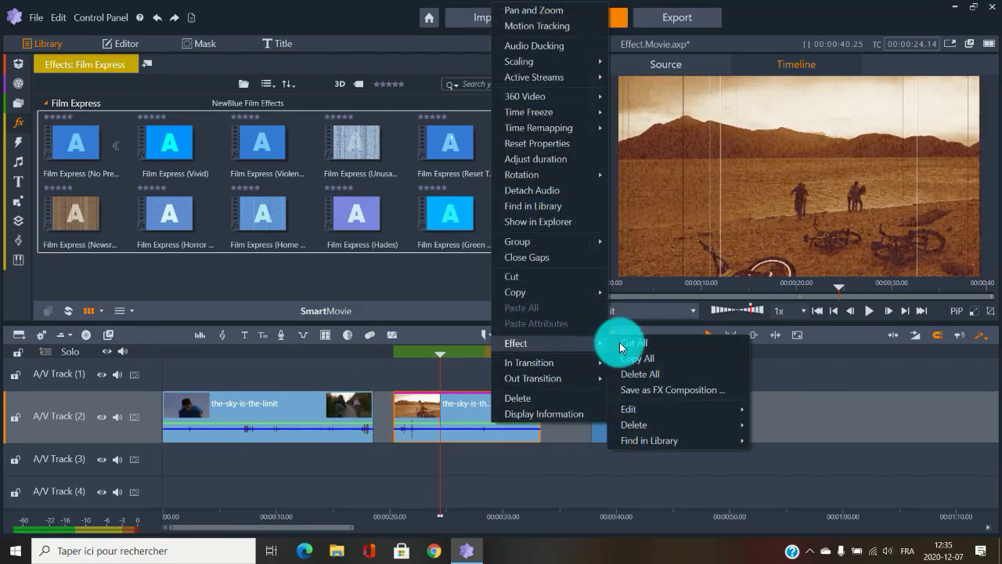
{"action": "left_click", "coordinate": [652, 370]}
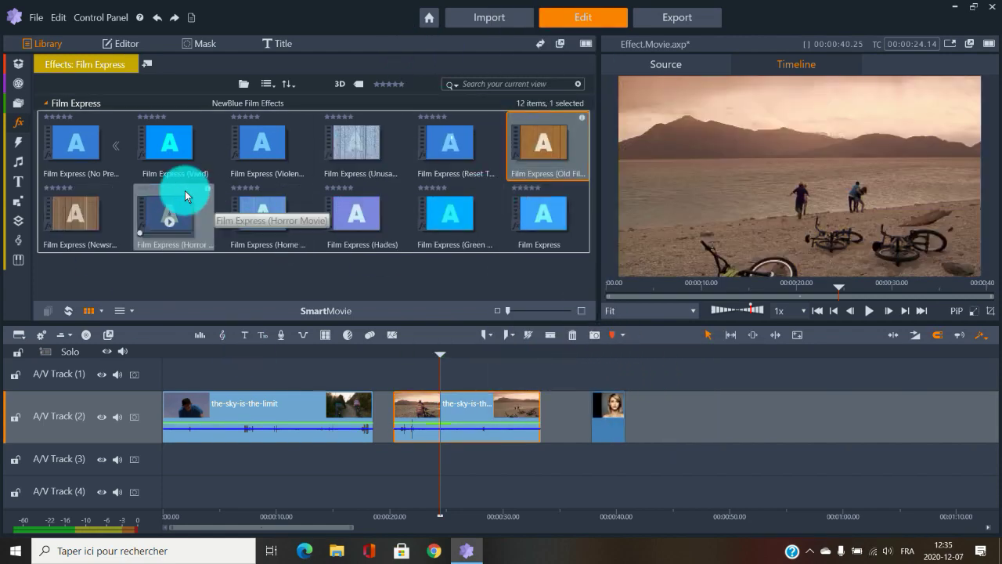
Show the Film Pro category of NewBlue Film Effects in the library and expand its presets
{"action": "left_click", "coordinate": [17, 124]}
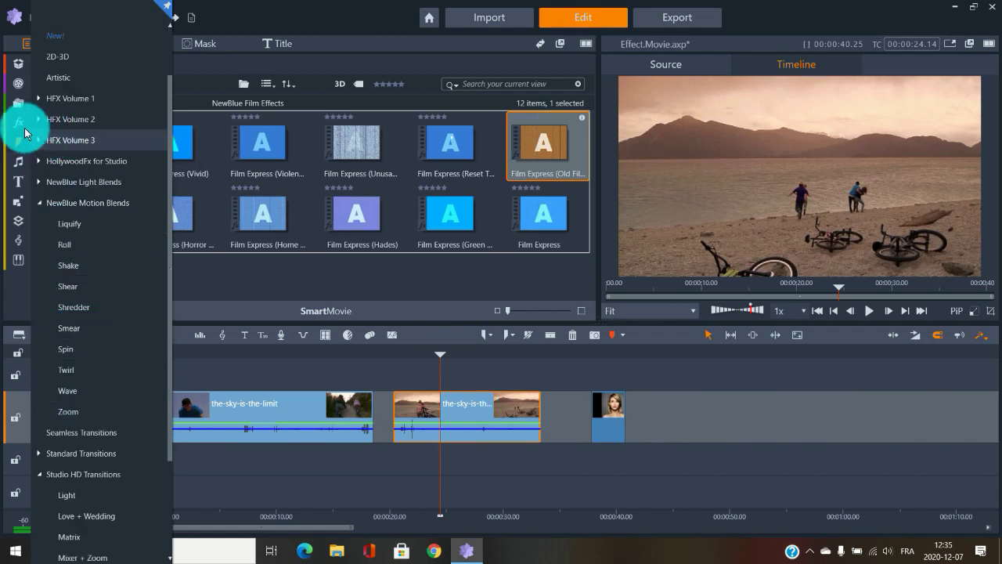
{"action": "left_click", "coordinate": [19, 123]}
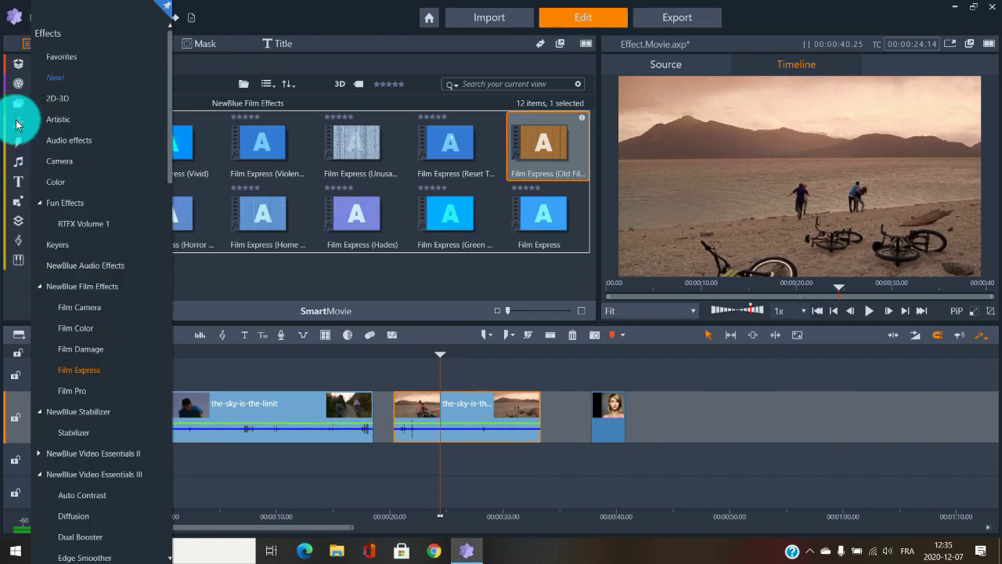
{"action": "left_click", "coordinate": [78, 393]}
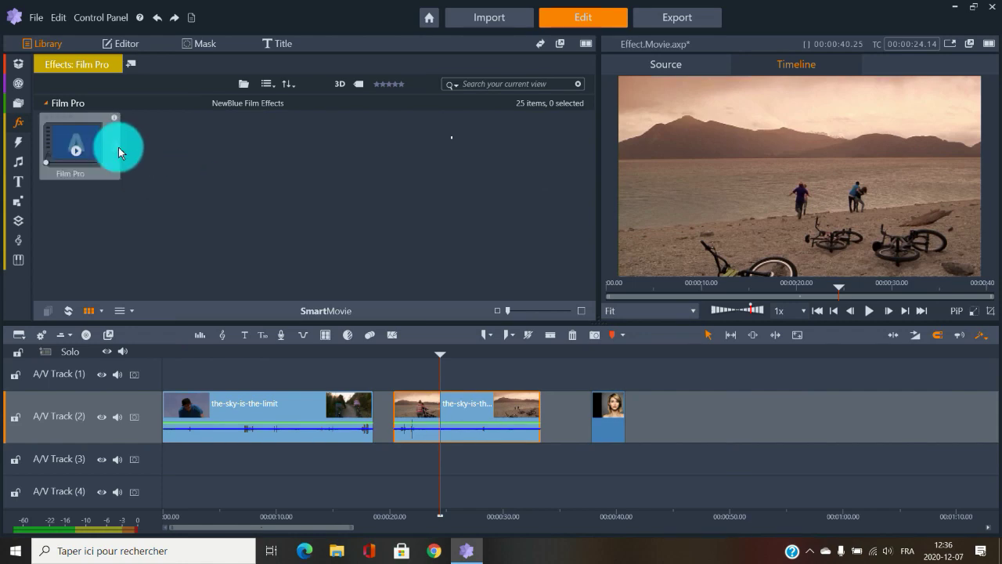
{"action": "left_click", "coordinate": [118, 147]}
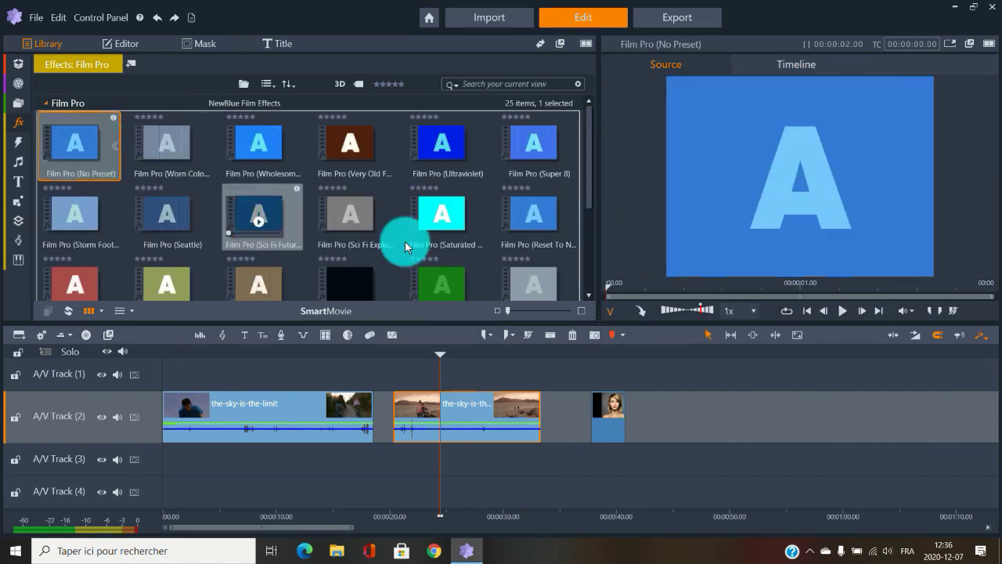
Apply the Film Pro (Film Noir) preset to the second clip and play the clip back from its beginning
{"action": "scroll", "coordinate": [470, 247], "scroll_direction": "down", "scroll_amount": 3}
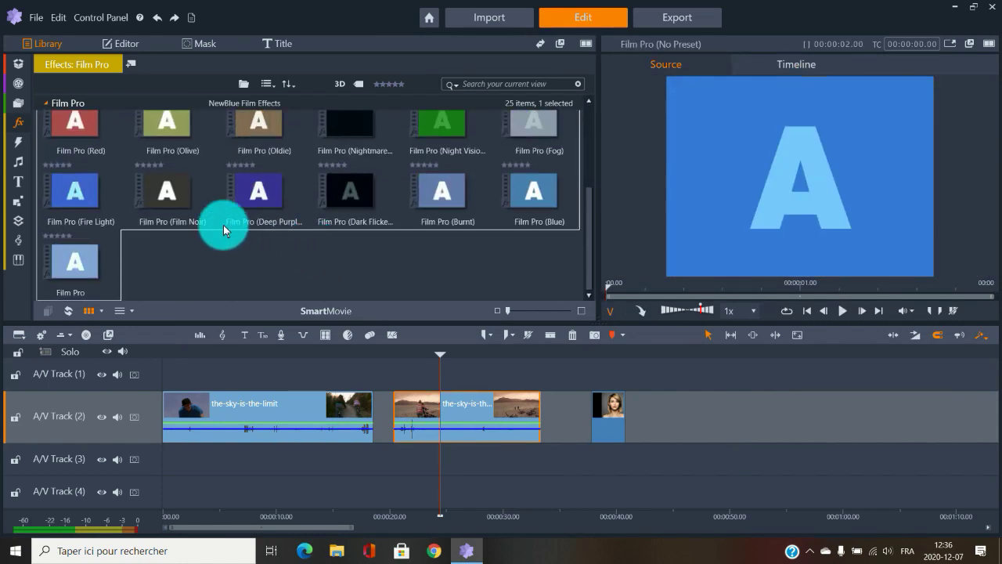
{"action": "left_click_drag", "start_coordinate": [169, 202], "coordinate": [465, 409]}
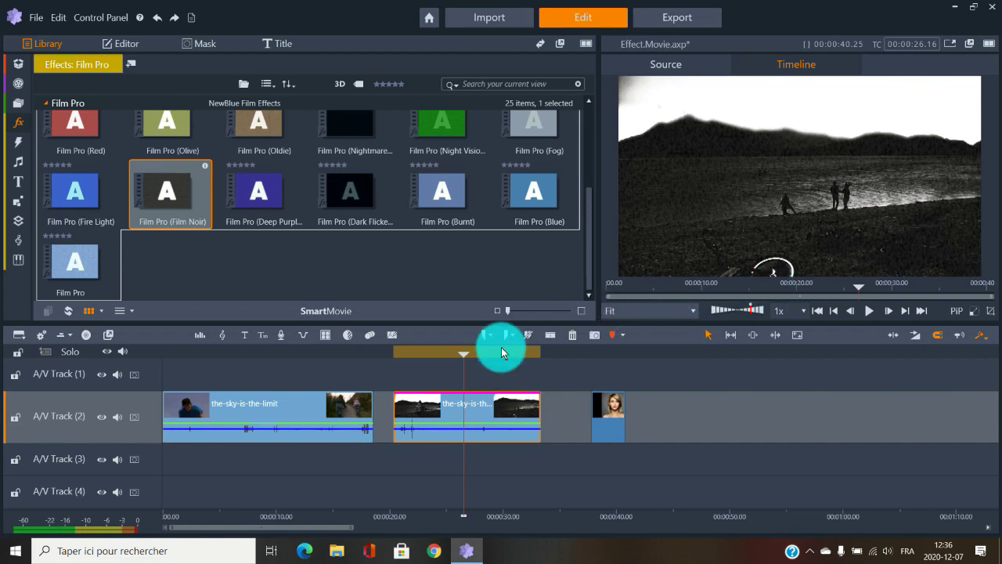
{"action": "left_click", "coordinate": [396, 351]}
{"action": "key", "text": "space"}
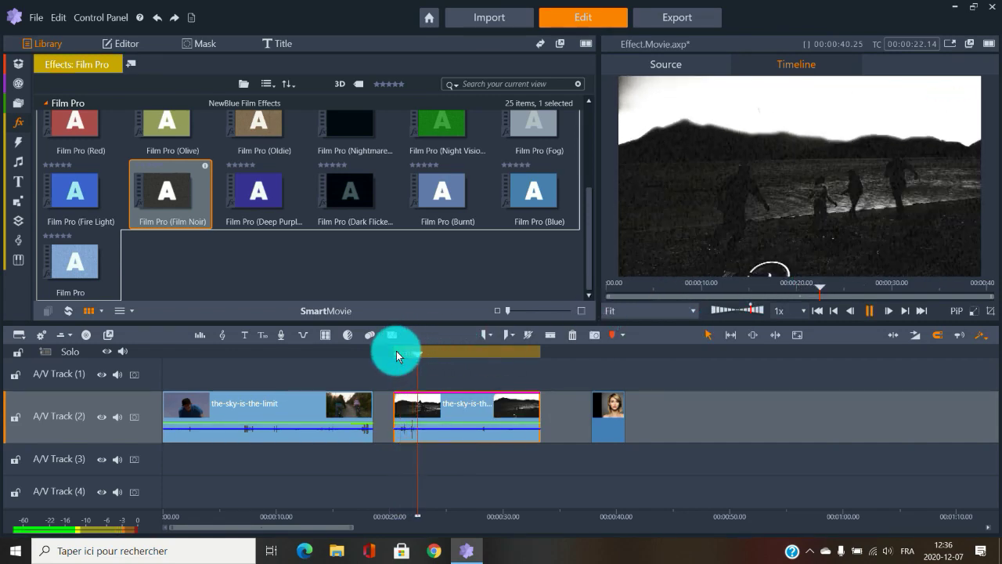
{"action": "key", "text": "space"}
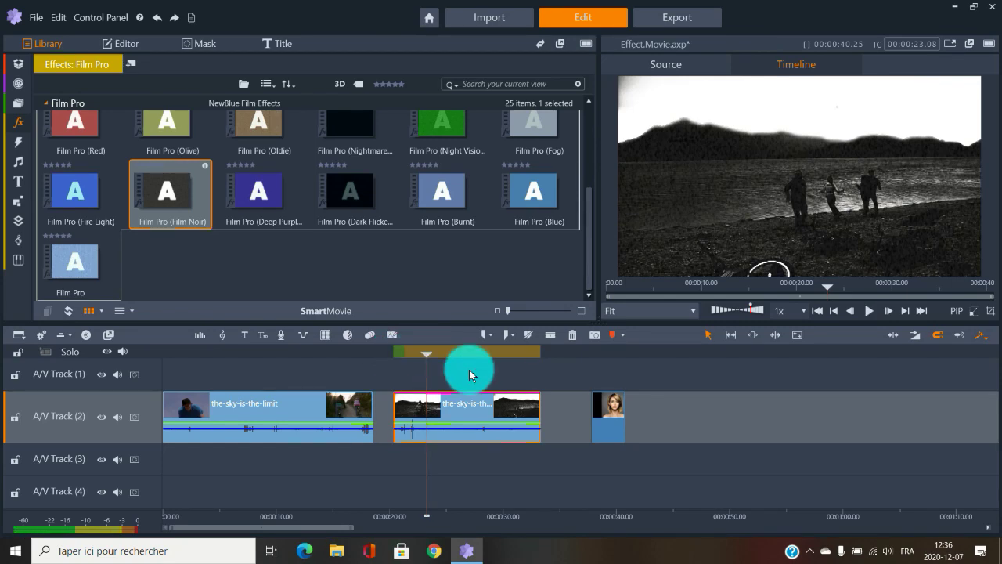
Delete the Film Pro (Film Noir) effect from the second clip by clearing all of its effects
{"action": "right_click", "coordinate": [464, 414]}
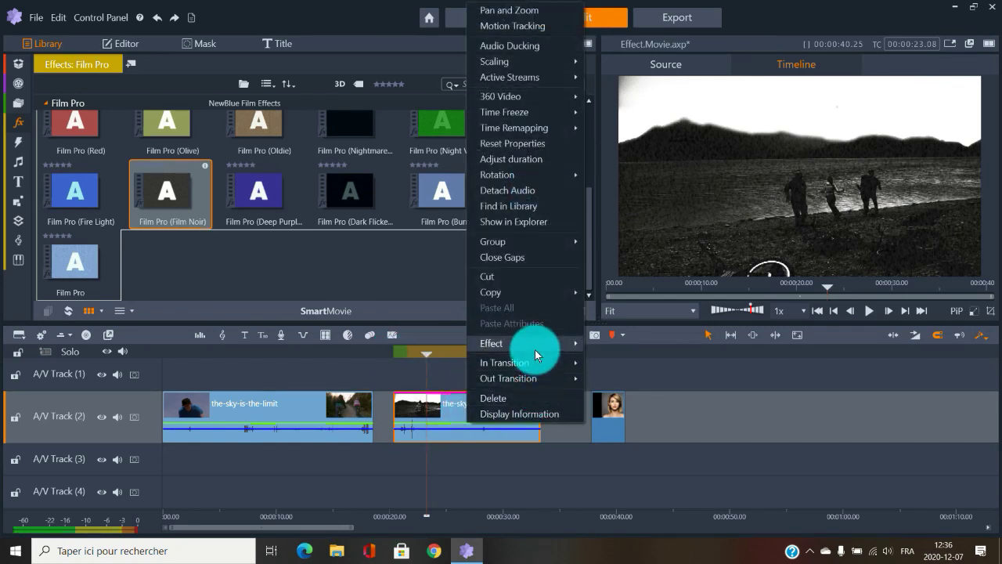
{"action": "left_click", "coordinate": [631, 376]}
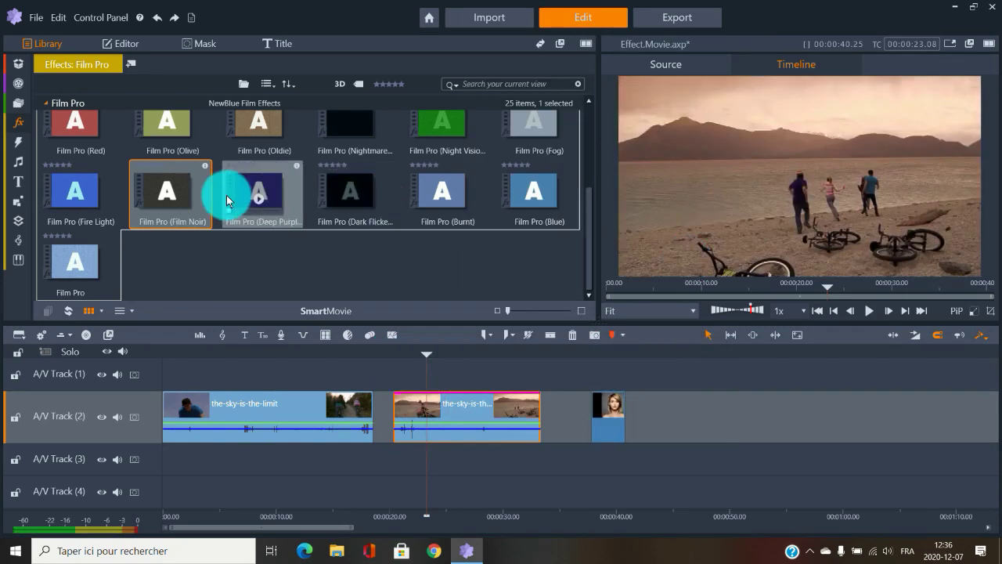
Show the Stabilizer category of NewBlue Stabilizer in the library, expand its presets and select Stabilizer (No Preset)
{"action": "left_click", "coordinate": [24, 123]}
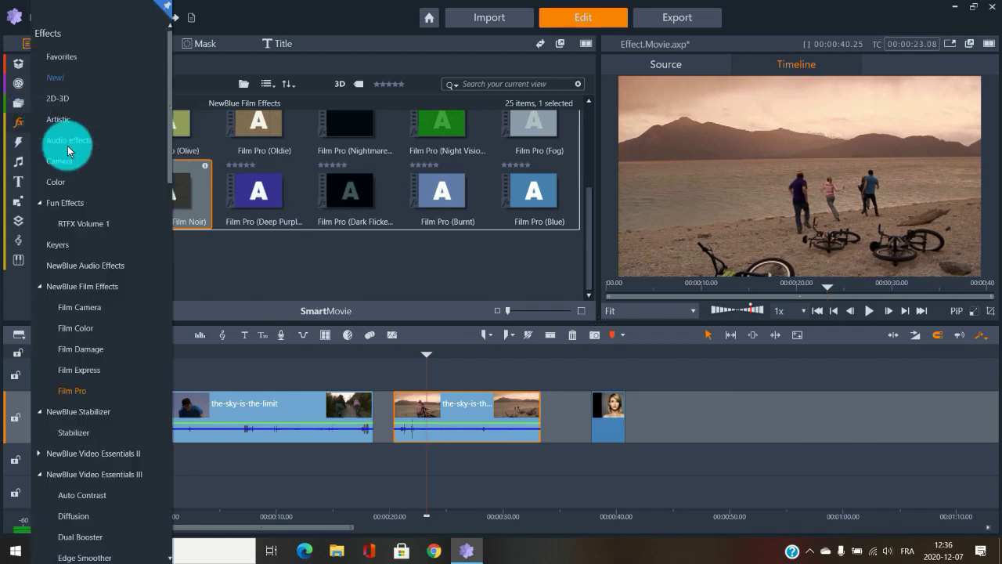
{"action": "left_click", "coordinate": [79, 433]}
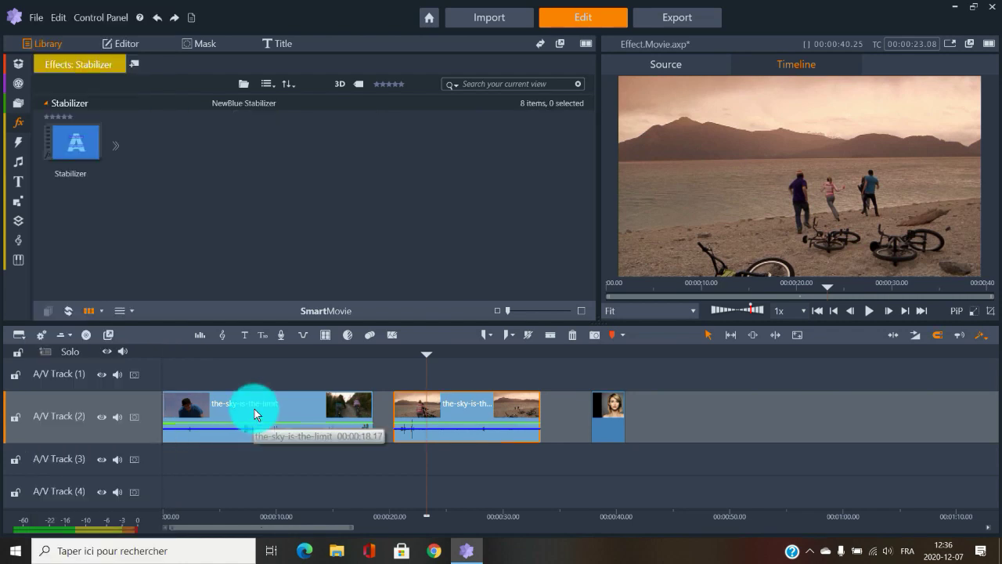
{"action": "left_click", "coordinate": [118, 143]}
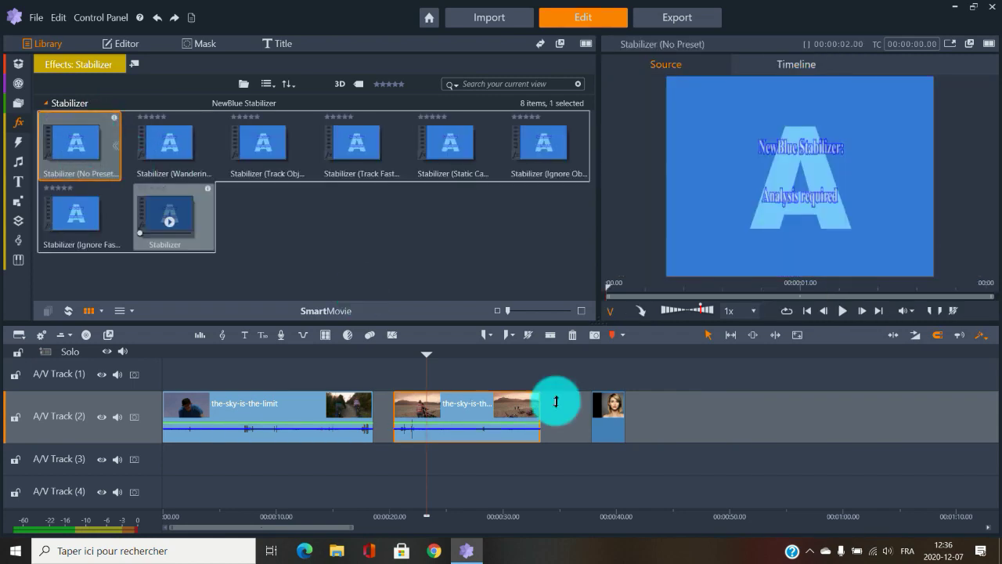
{"action": "left_click", "coordinate": [100, 152]}
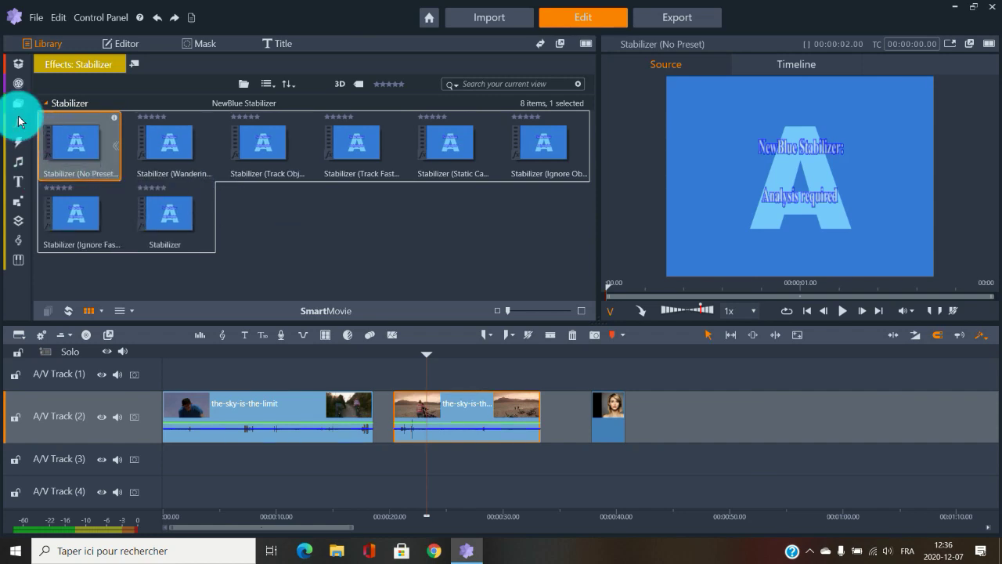
Expand NewBlue Video Essentials II in the effects library and show the presets of its Lens Correction category
{"action": "mouse_move", "coordinate": [19, 123]}
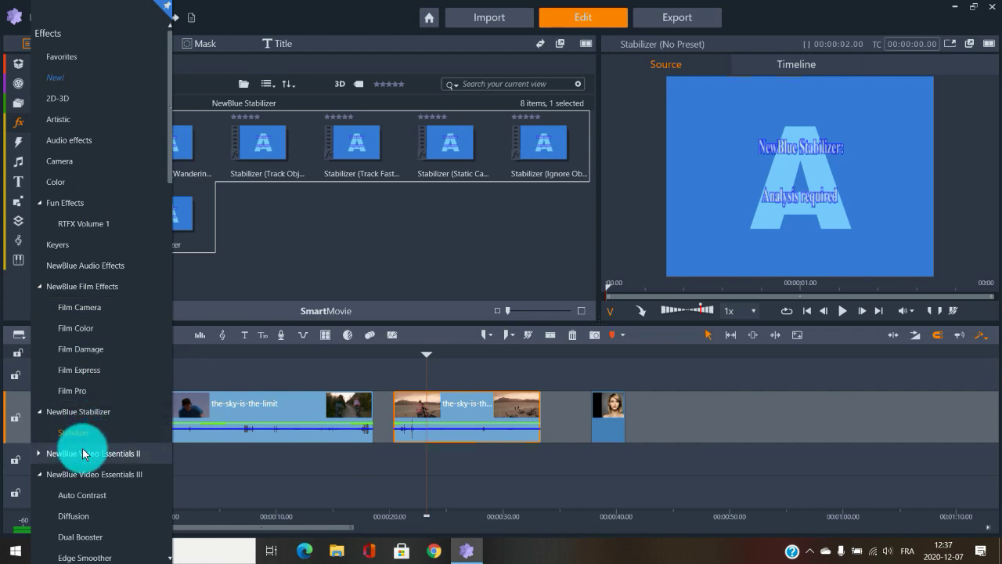
{"action": "left_click", "coordinate": [40, 453]}
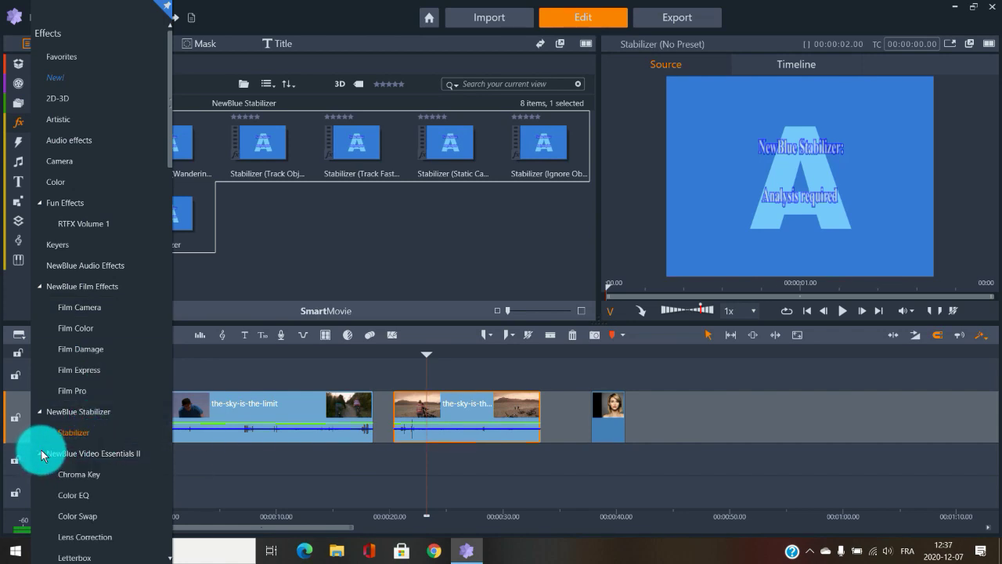
{"action": "scroll", "coordinate": [54, 450], "scroll_direction": "down", "scroll_amount": 2}
{"action": "scroll", "coordinate": [101, 382], "scroll_direction": "down", "scroll_amount": 1}
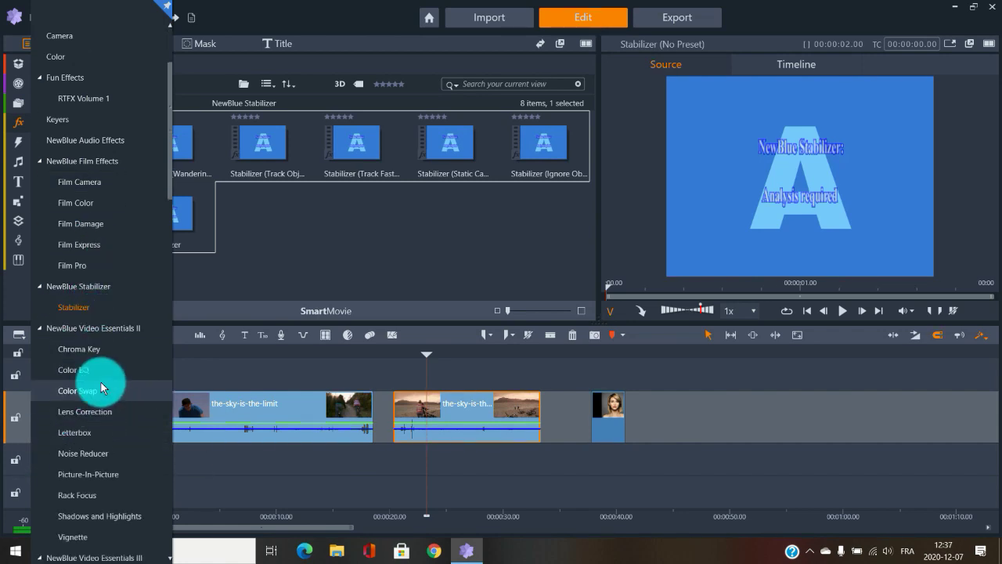
{"action": "scroll", "coordinate": [99, 382], "scroll_direction": "down", "scroll_amount": 1}
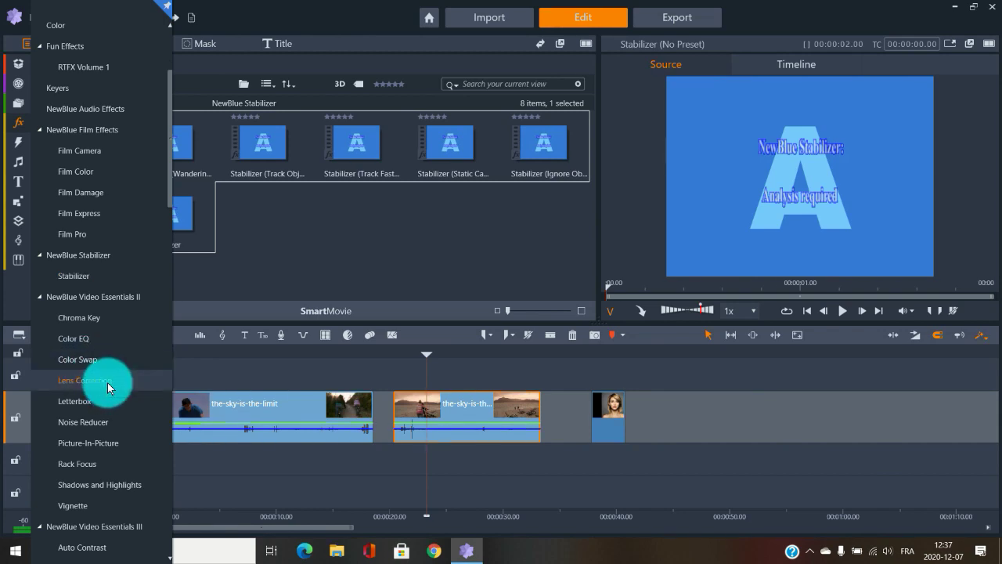
{"action": "left_click", "coordinate": [108, 383]}
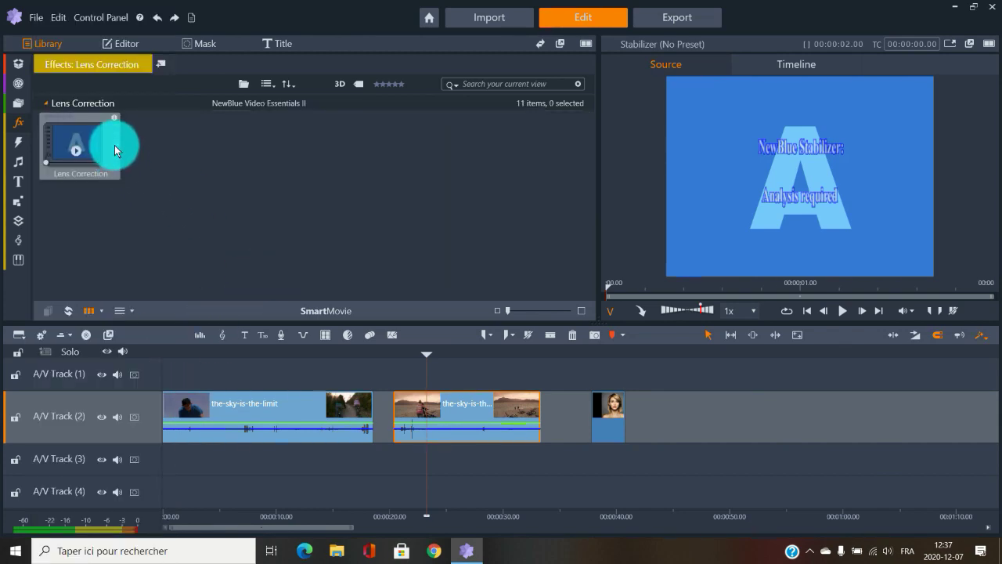
{"action": "left_click", "coordinate": [114, 145]}
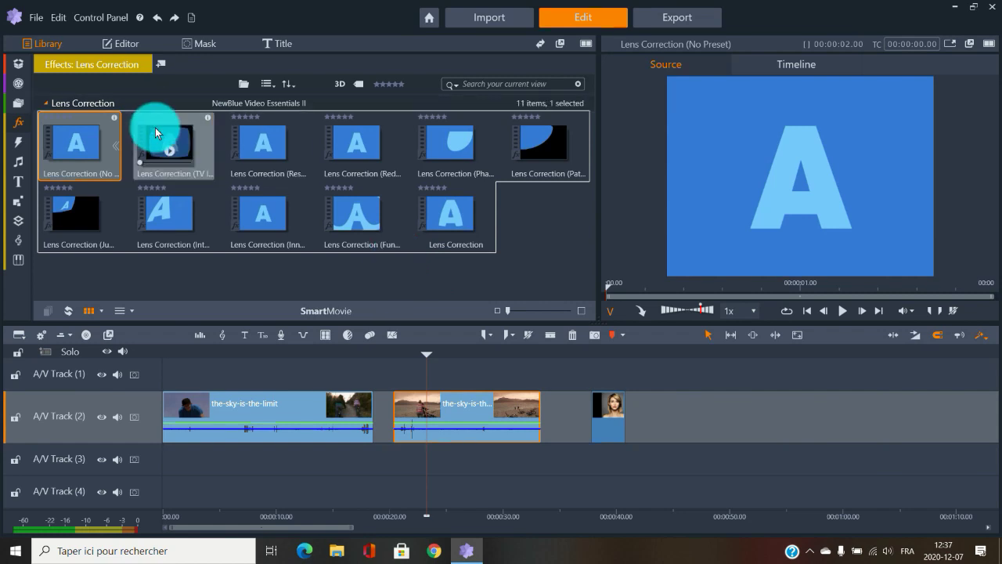
Try the TV preset of Lens Correction on the second clip and remove it by deleting all of the clip's effects
{"action": "left_click_drag", "start_coordinate": [344, 227], "coordinate": [470, 399]}
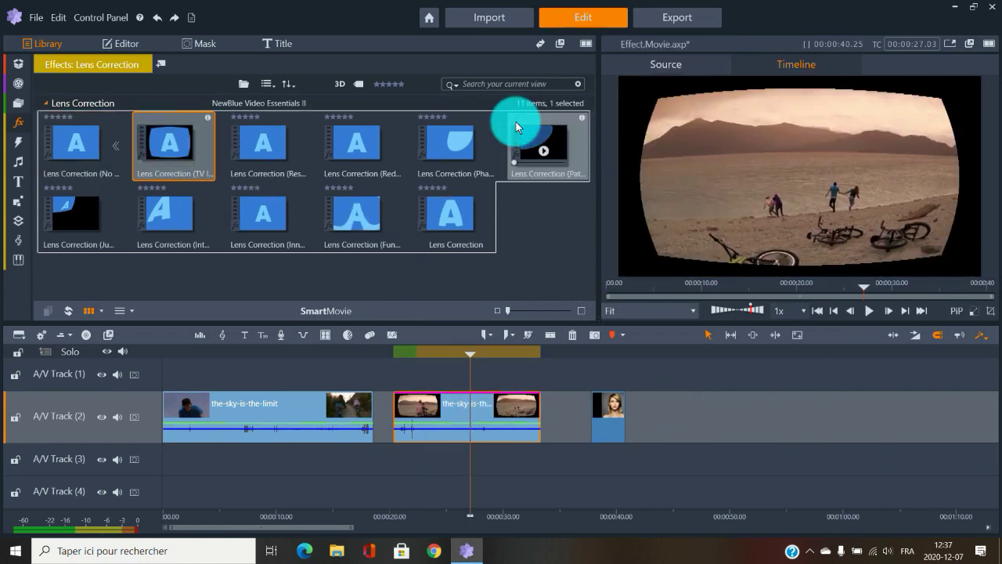
{"action": "right_click", "coordinate": [482, 420]}
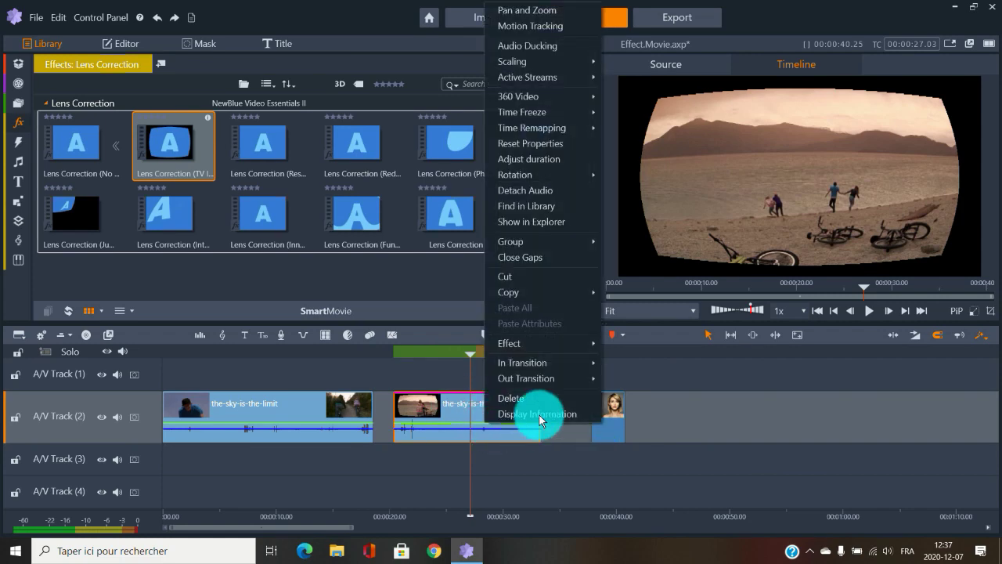
{"action": "mouse_move", "coordinate": [539, 340]}
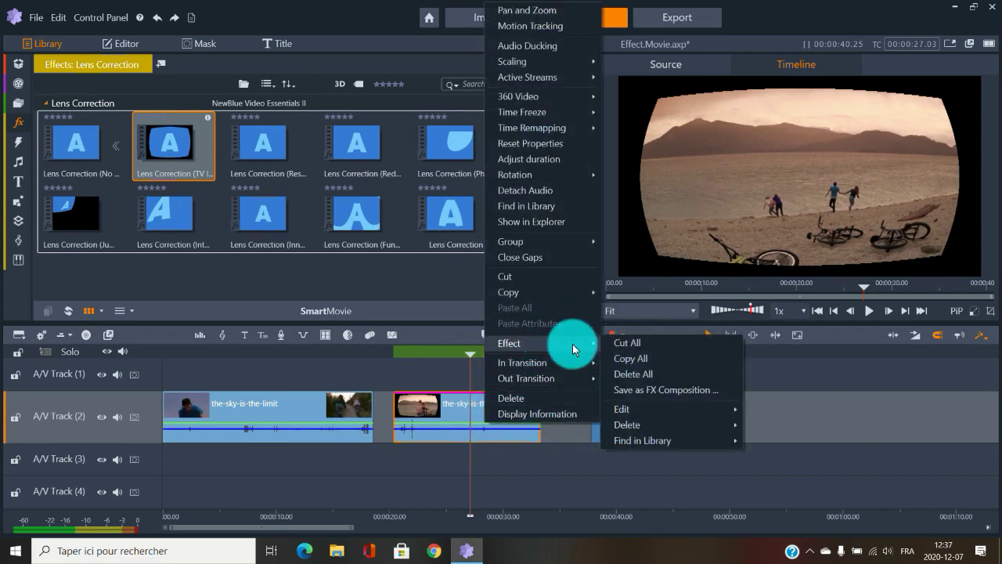
{"action": "left_click", "coordinate": [648, 376]}
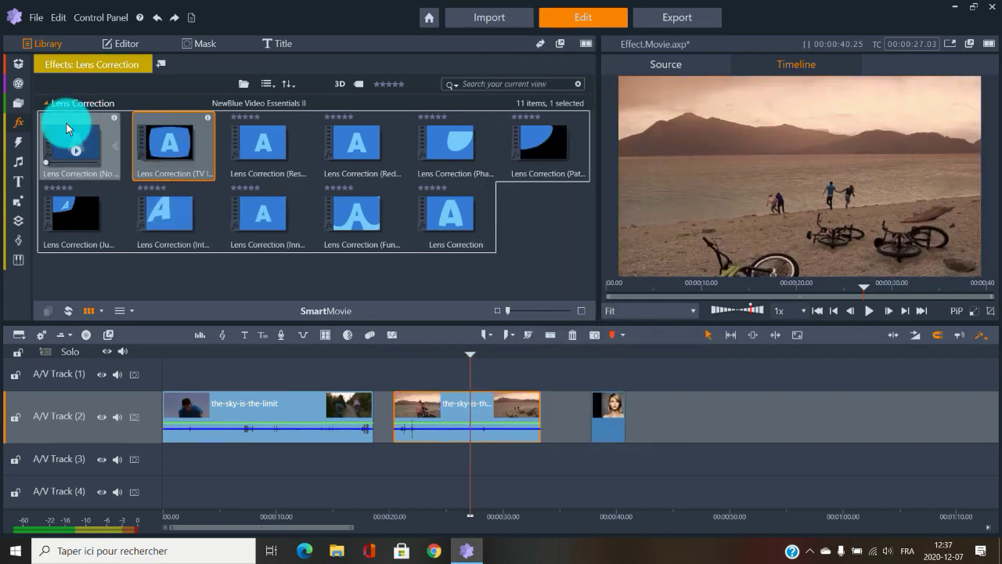
Try the Lens Correction preset whose name starts with "Int" on the second clip and clear all of the clip's effects
{"action": "left_click_drag", "start_coordinate": [162, 200], "coordinate": [488, 403]}
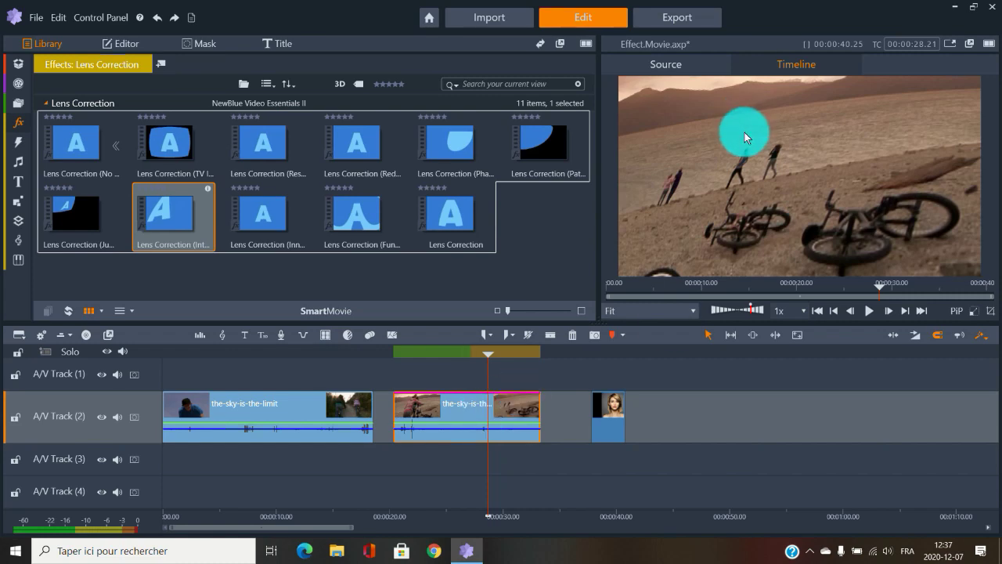
{"action": "right_click", "coordinate": [454, 411]}
{"action": "mouse_move", "coordinate": [522, 337]}
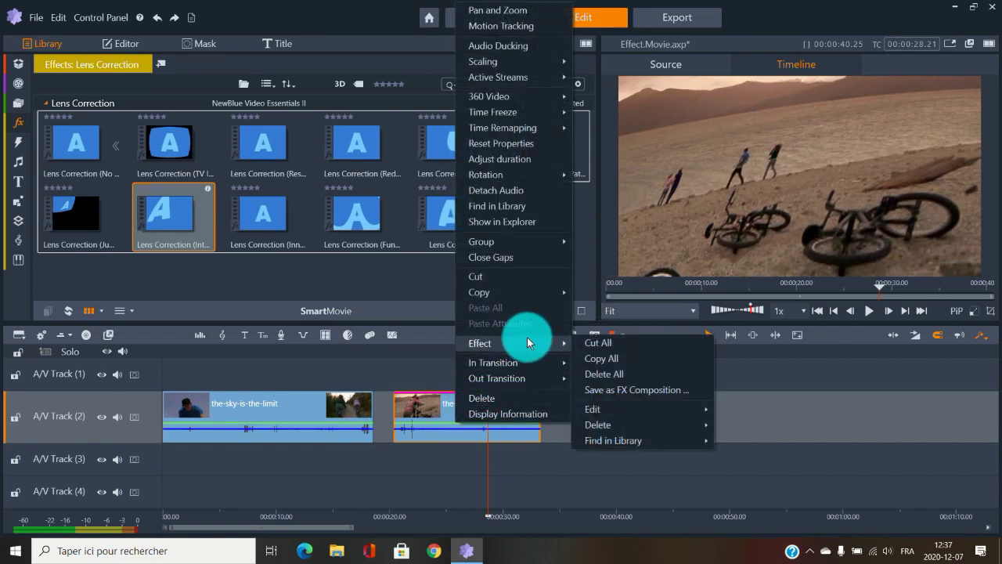
{"action": "left_click", "coordinate": [614, 373]}
Show the Letterbox category of NewBlue Video Essentials II in the effects library and expand its presets
{"action": "mouse_move", "coordinate": [22, 135]}
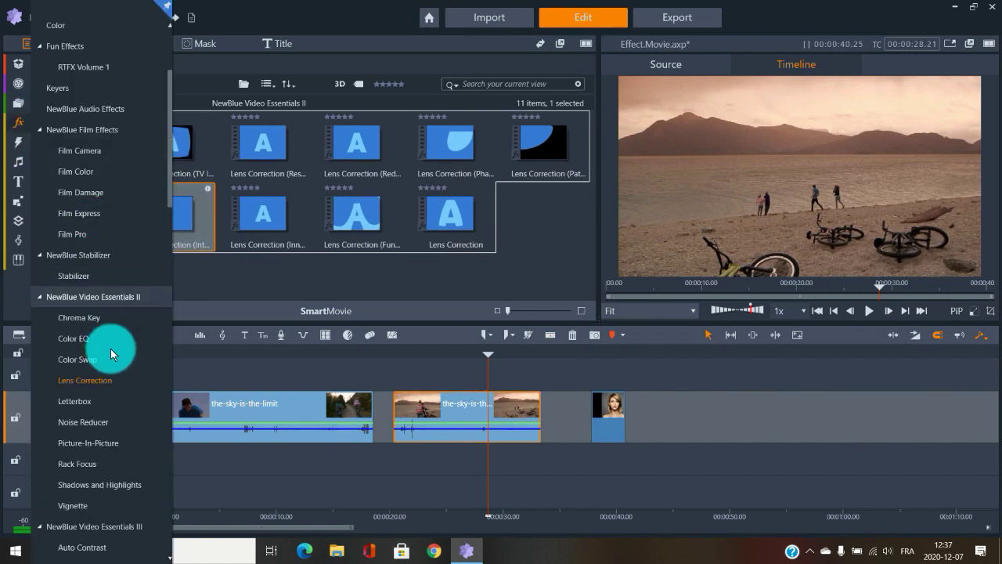
{"action": "scroll", "coordinate": [118, 408], "scroll_direction": "down", "scroll_amount": 1}
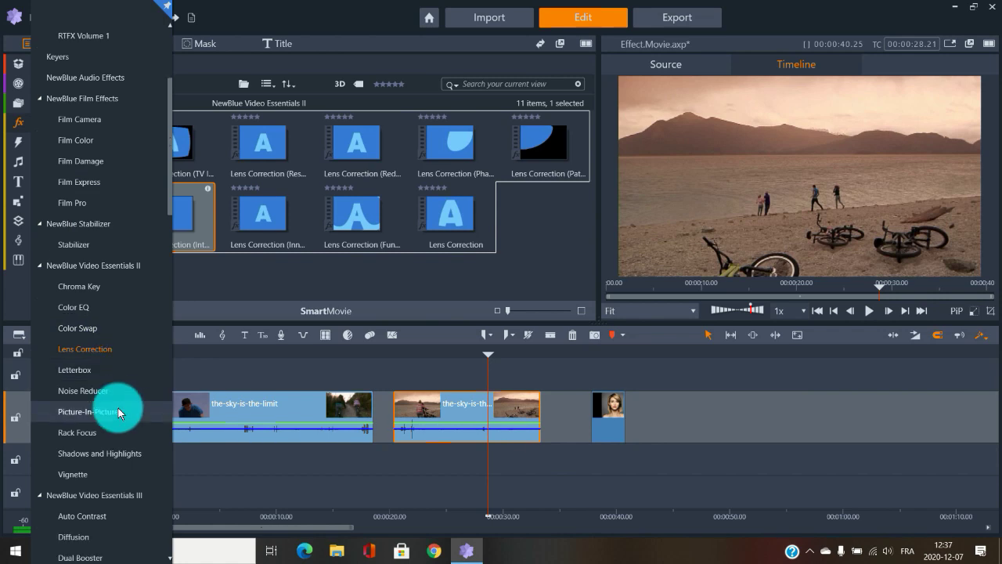
{"action": "left_click", "coordinate": [92, 375]}
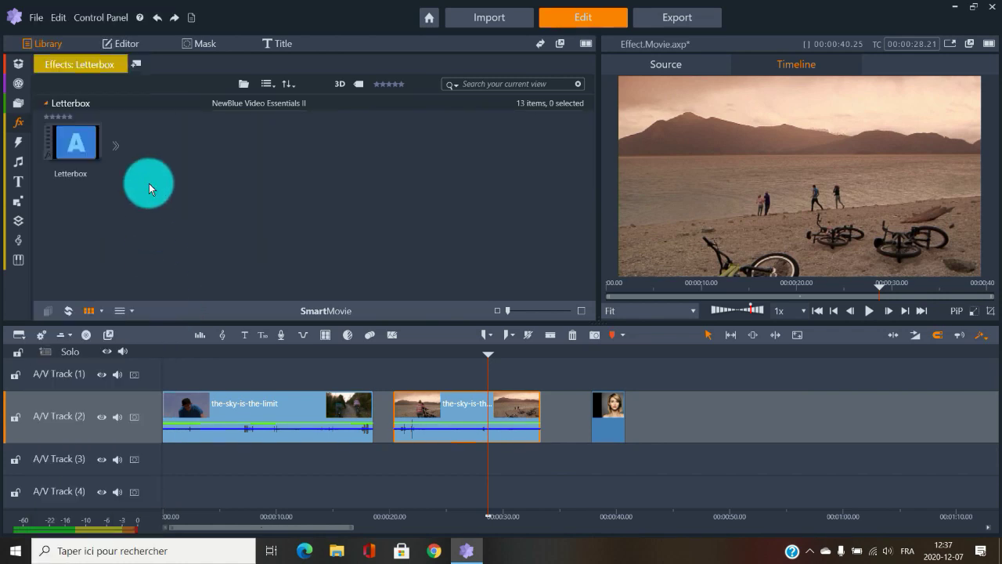
{"action": "left_click", "coordinate": [114, 144]}
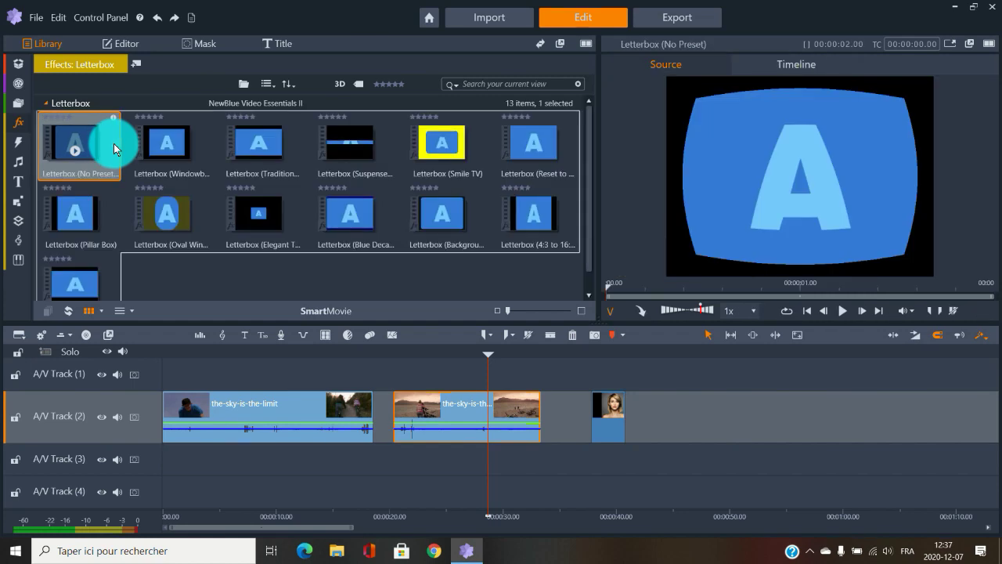
{"action": "scroll", "coordinate": [370, 257], "scroll_direction": "down", "scroll_amount": 1}
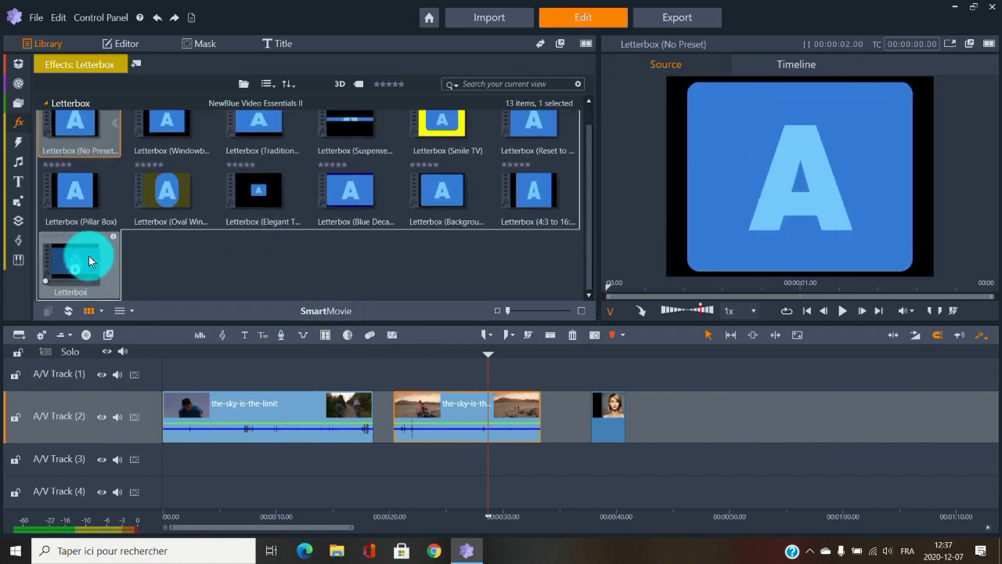
Try the plain Letterbox effect on the second clip and remove it by deleting all of the clip's effects
{"action": "left_click_drag", "start_coordinate": [88, 260], "coordinate": [459, 413]}
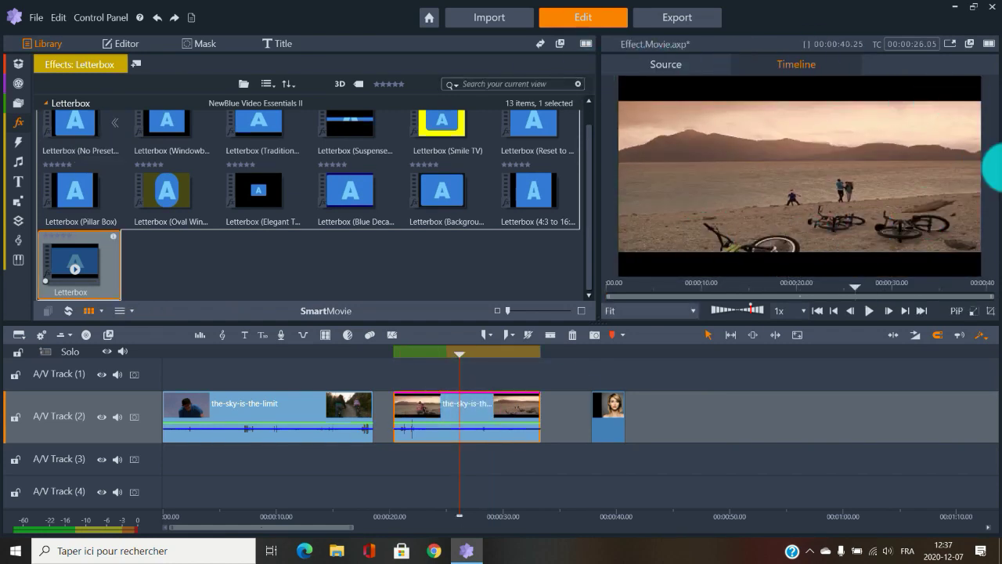
{"action": "right_click", "coordinate": [458, 406]}
{"action": "mouse_move", "coordinate": [528, 344]}
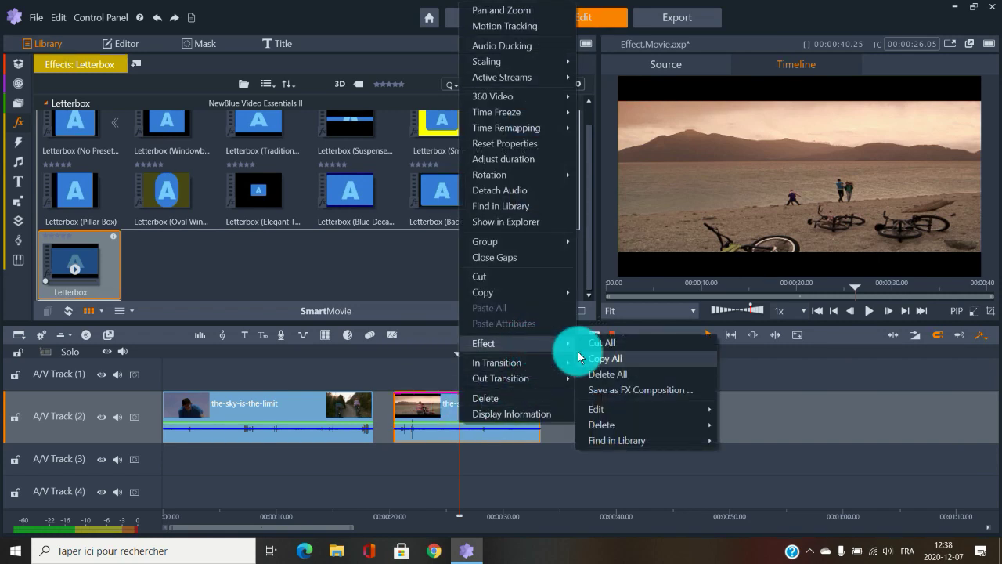
{"action": "left_click", "coordinate": [611, 376]}
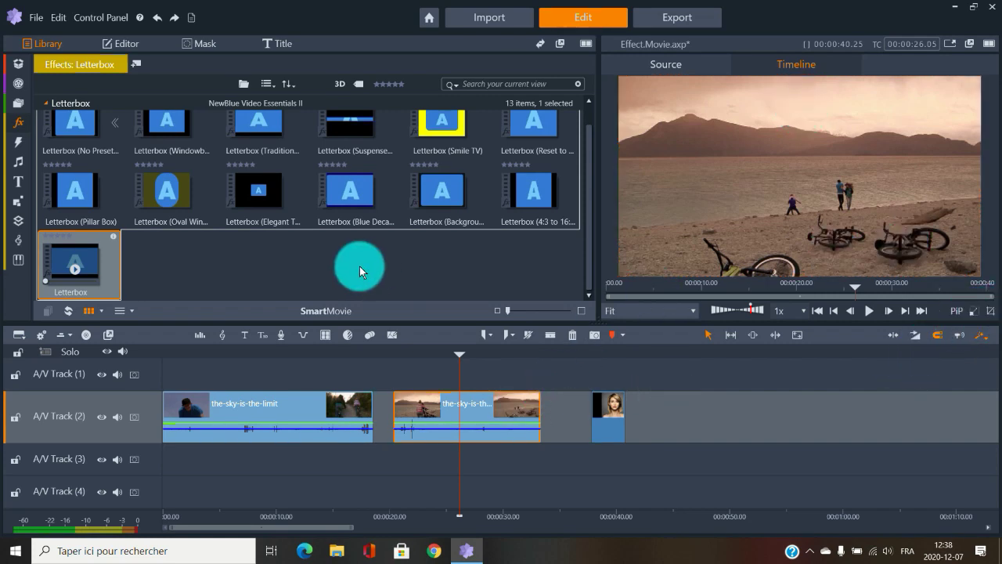
Show the Split Screen category of NewBlue Video Essentials III, expand its presets and preview Split Screen (Top Half)
{"action": "left_click", "coordinate": [19, 124]}
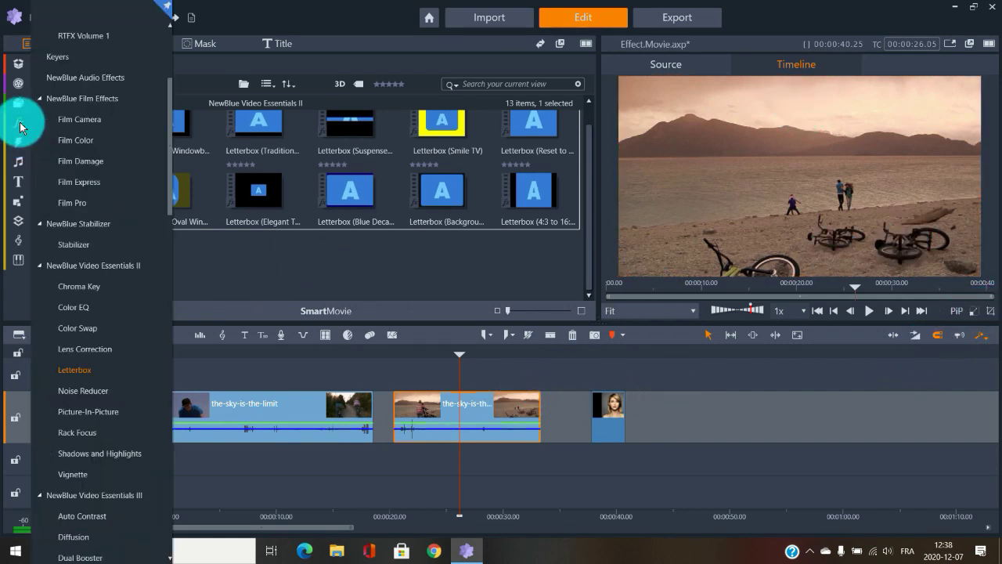
{"action": "scroll", "coordinate": [104, 425], "scroll_direction": "down", "scroll_amount": 1}
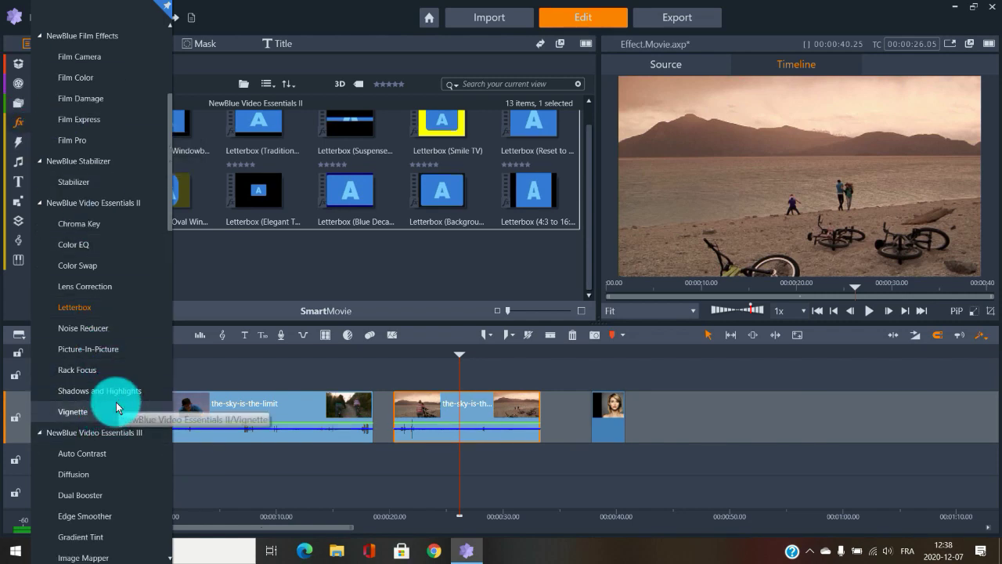
{"action": "scroll", "coordinate": [116, 402], "scroll_direction": "down", "scroll_amount": 1}
{"action": "scroll", "coordinate": [108, 407], "scroll_direction": "down", "scroll_amount": 2}
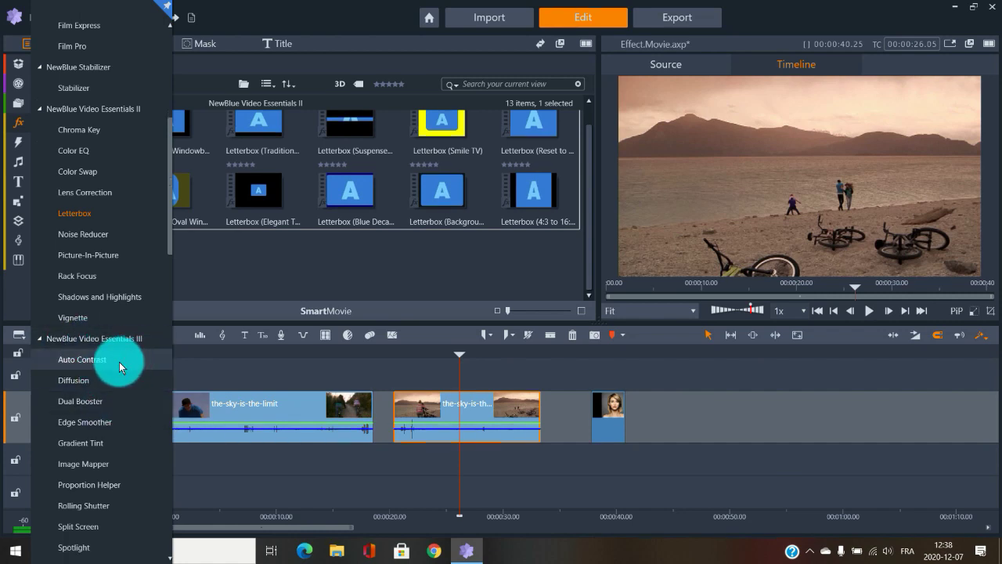
{"action": "scroll", "coordinate": [119, 367], "scroll_direction": "down", "scroll_amount": 1}
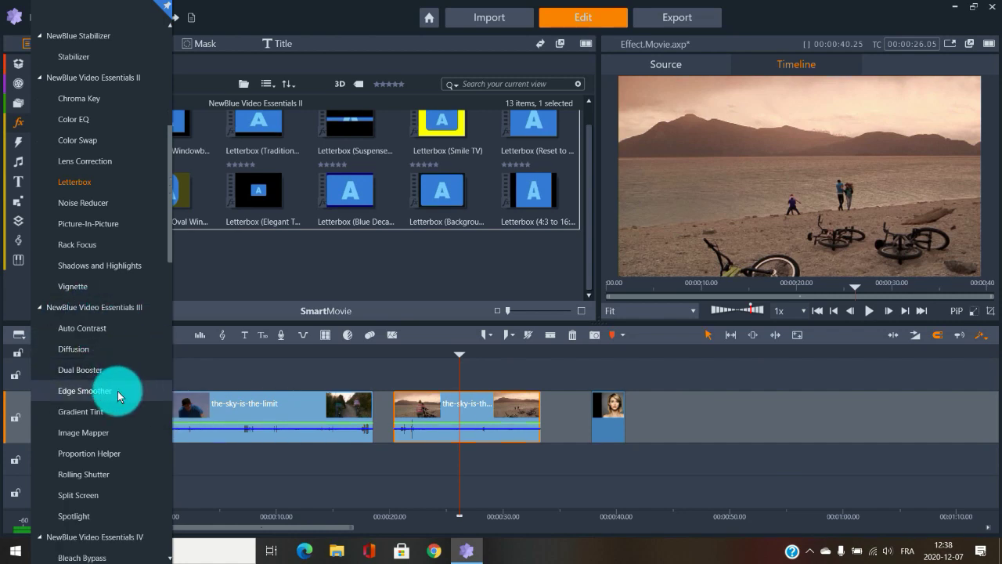
{"action": "scroll", "coordinate": [99, 424], "scroll_direction": "down", "scroll_amount": 1}
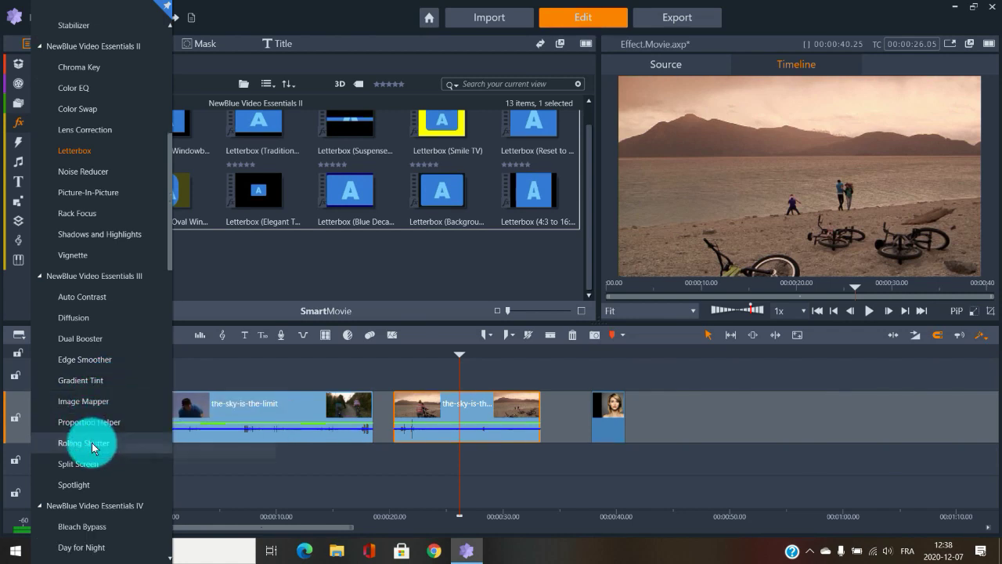
{"action": "left_click", "coordinate": [82, 464]}
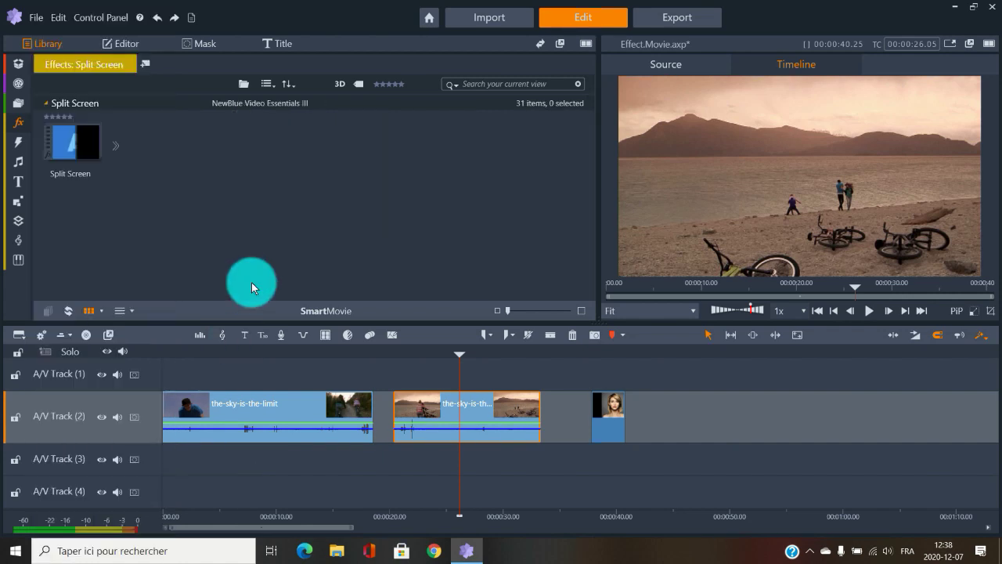
{"action": "double_click", "coordinate": [117, 145]}
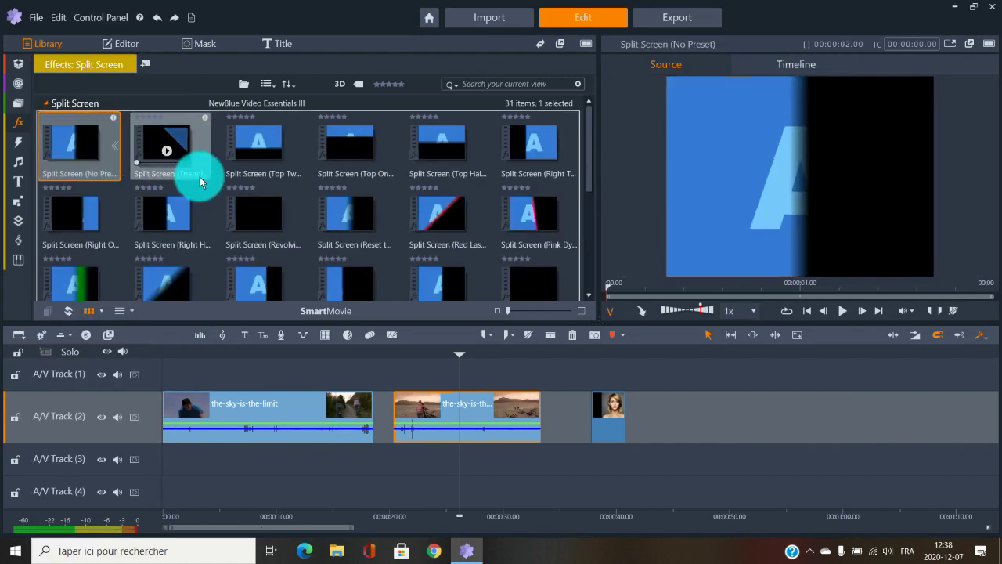
{"action": "left_click", "coordinate": [441, 157]}
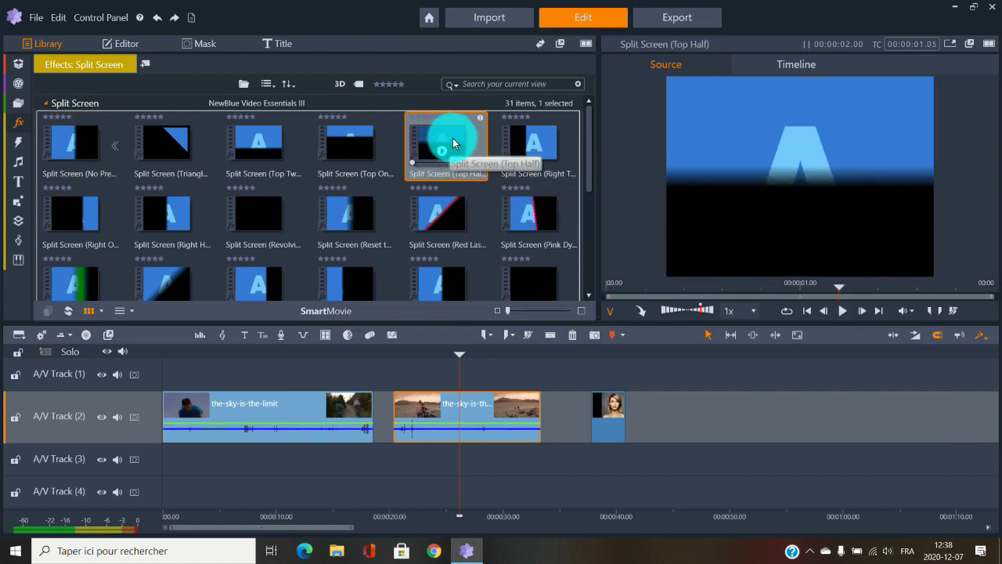
{"action": "mouse_move", "coordinate": [452, 143]}
{"action": "left_mouse_down"}
{"action": "mouse_move", "coordinate": [514, 399]}
{"action": "mouse_move", "coordinate": [431, 399]}
{"action": "mouse_move", "coordinate": [460, 493]}
{"action": "mouse_move", "coordinate": [429, 478]}
{"action": "mouse_move", "coordinate": [461, 472]}
{"action": "mouse_move", "coordinate": [459, 145]}
{"action": "left_mouse_up"}
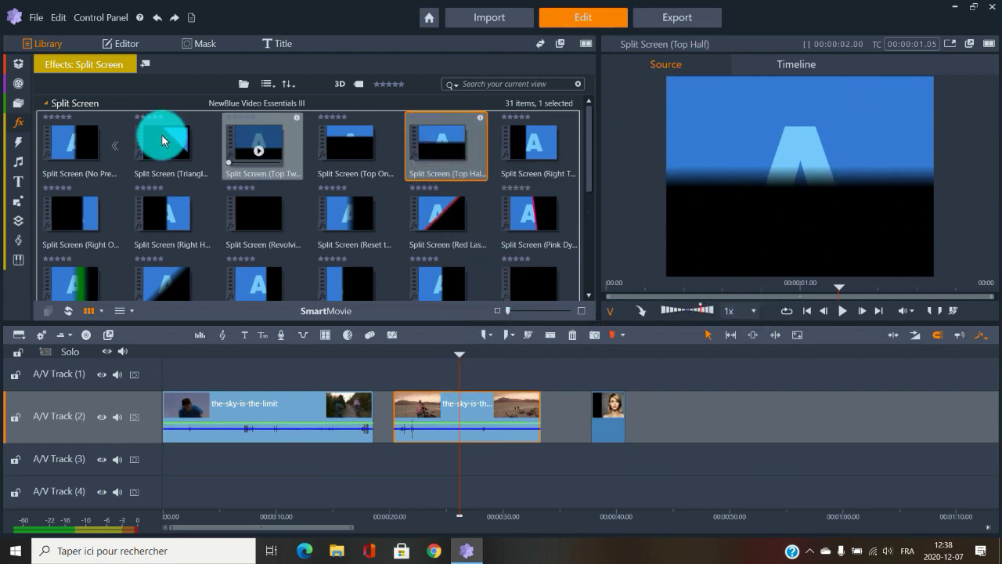
Show the presets of Day for Night in NewBlue Video Essentials IV, with the playhead at 00:00:08.29 over the first clip
{"action": "left_click", "coordinate": [19, 121]}
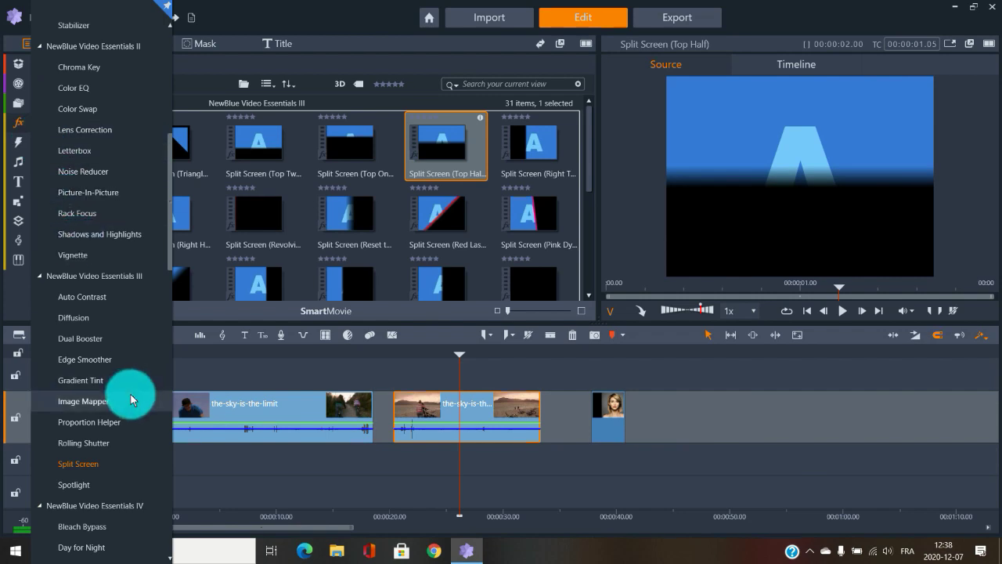
{"action": "scroll", "coordinate": [130, 396], "scroll_direction": "down", "scroll_amount": 5}
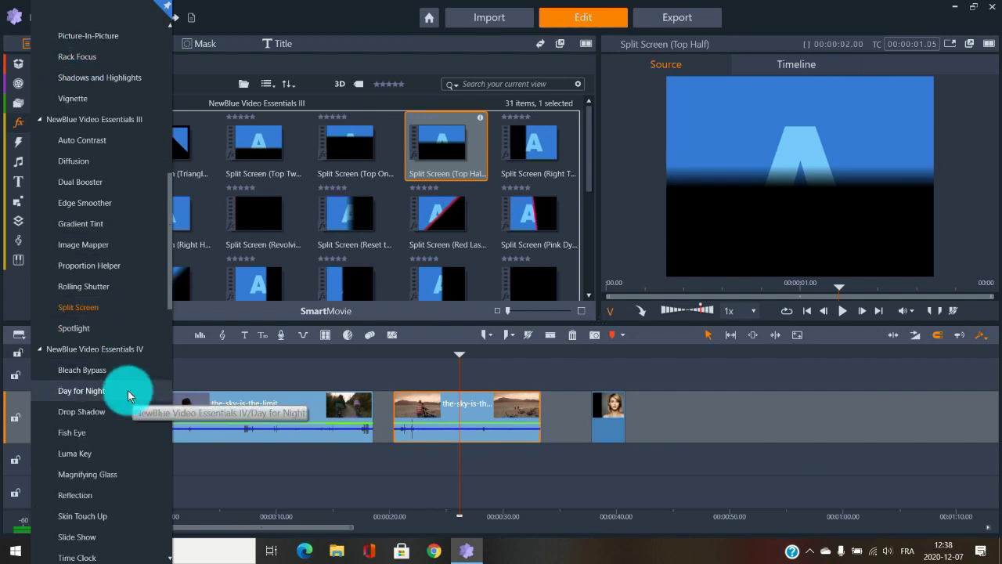
{"action": "scroll", "coordinate": [104, 379], "scroll_direction": "down", "scroll_amount": 1}
{"action": "left_click", "coordinate": [91, 361]}
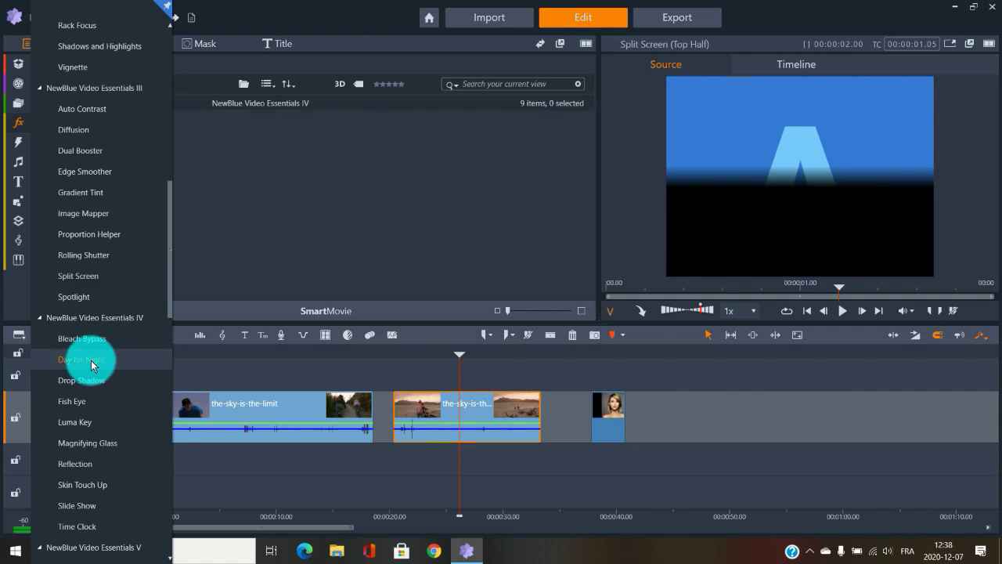
{"action": "left_click", "coordinate": [275, 356]}
{"action": "left_click_drag", "start_coordinate": [217, 362], "coordinate": [265, 357]}
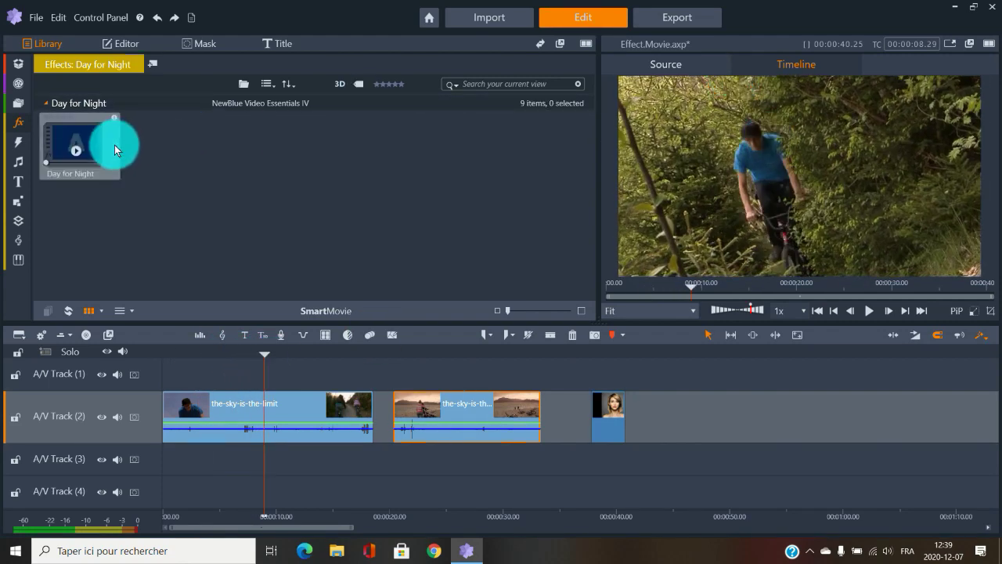
{"action": "left_click", "coordinate": [115, 144]}
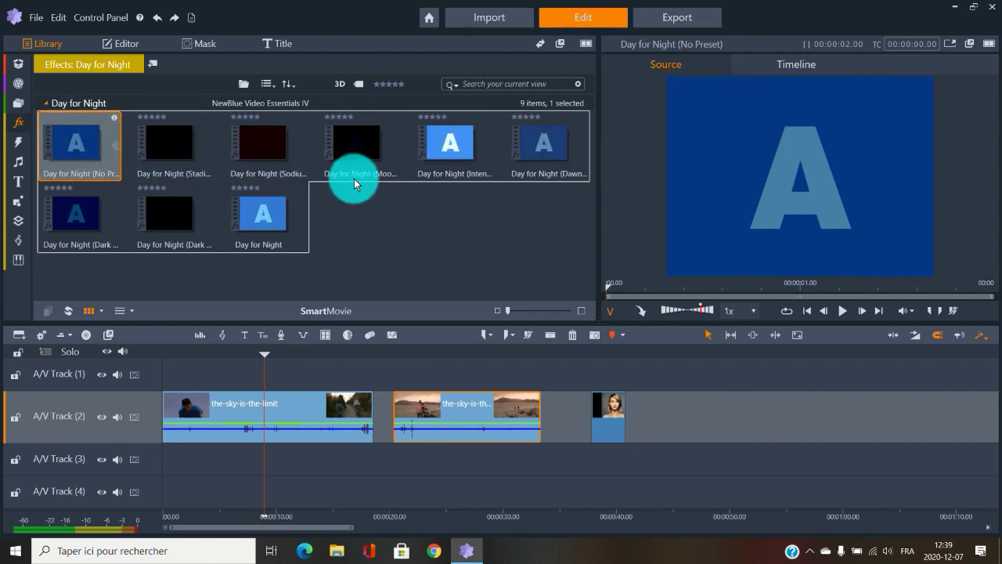
Try Day for Night (No Preset) on the first clip, view it at 00:00:10.06 and delete all of the clip's effects
{"action": "left_click_drag", "start_coordinate": [76, 144], "coordinate": [251, 405]}
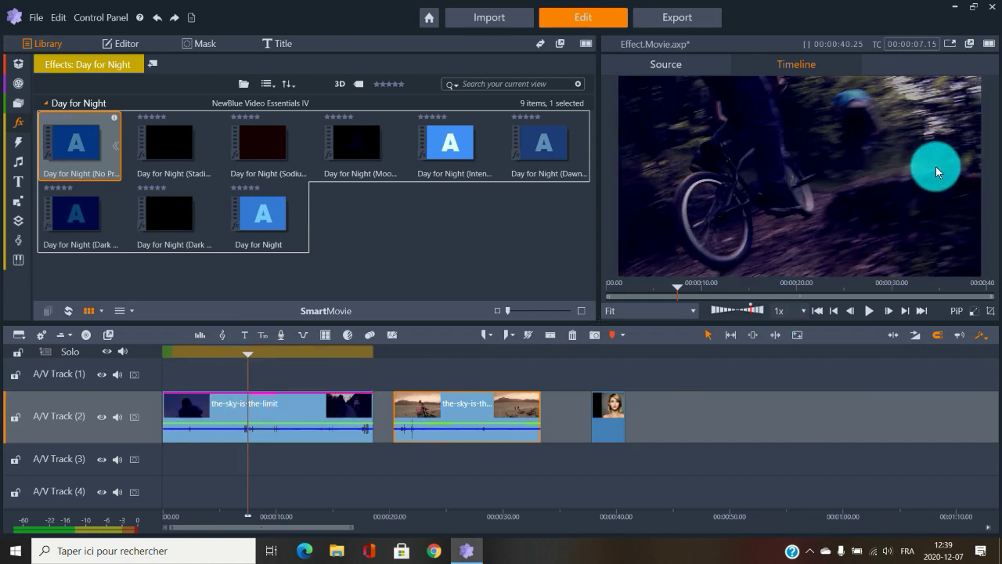
{"action": "left_click_drag", "start_coordinate": [239, 357], "coordinate": [278, 358]}
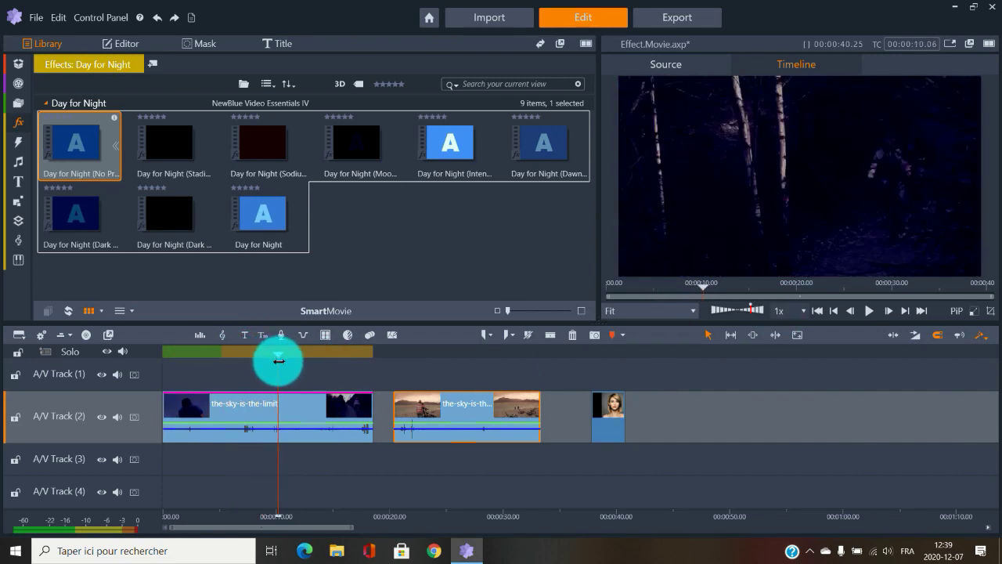
{"action": "right_click", "coordinate": [268, 413]}
{"action": "mouse_move", "coordinate": [349, 348]}
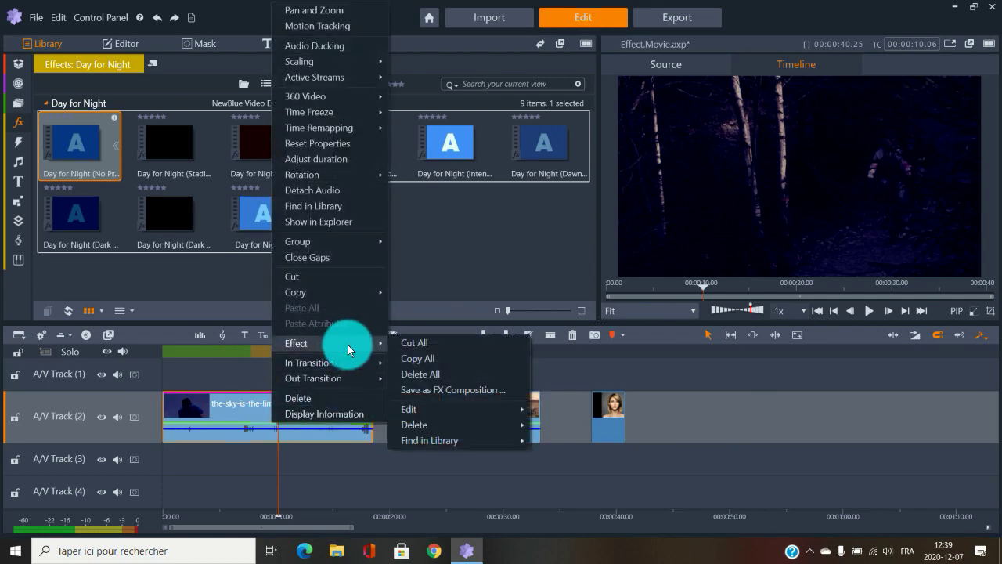
{"action": "left_click", "coordinate": [421, 374]}
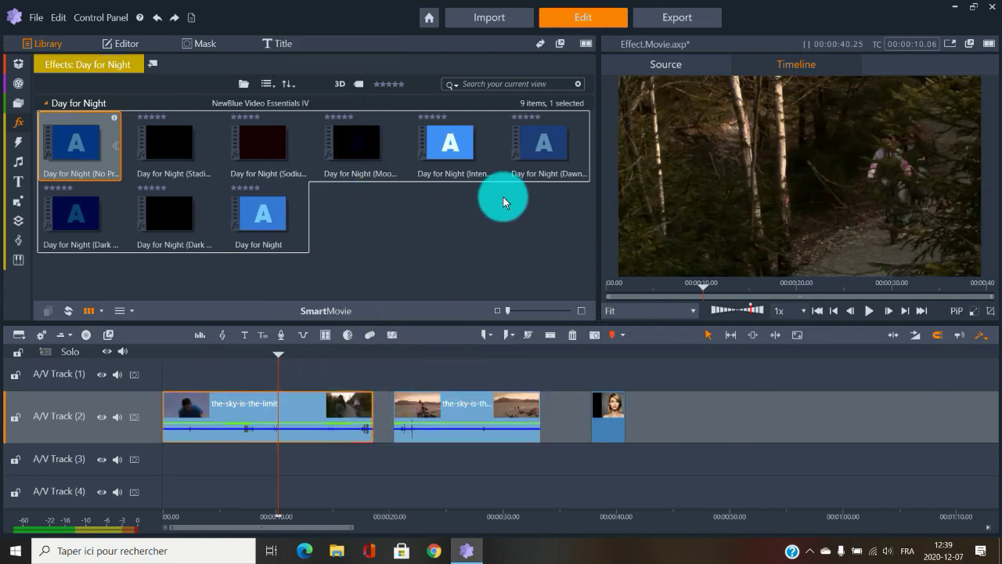
Try the Day for Night (Dawn...) preset on the first clip, view it at 00:00:01.26 and delete all of the clip's effects
{"action": "left_click_drag", "start_coordinate": [554, 150], "coordinate": [280, 406]}
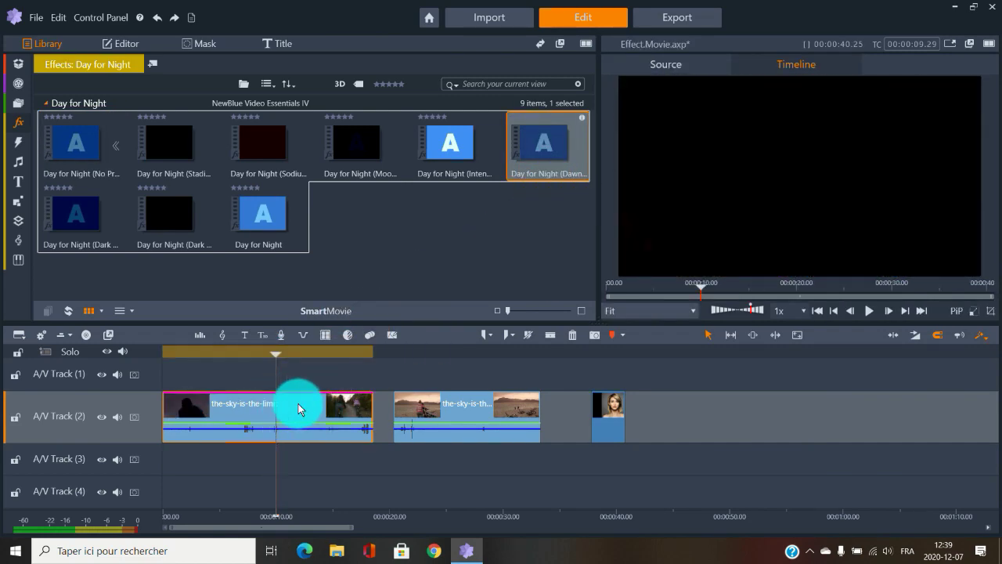
{"action": "left_click_drag", "start_coordinate": [250, 351], "coordinate": [183, 358]}
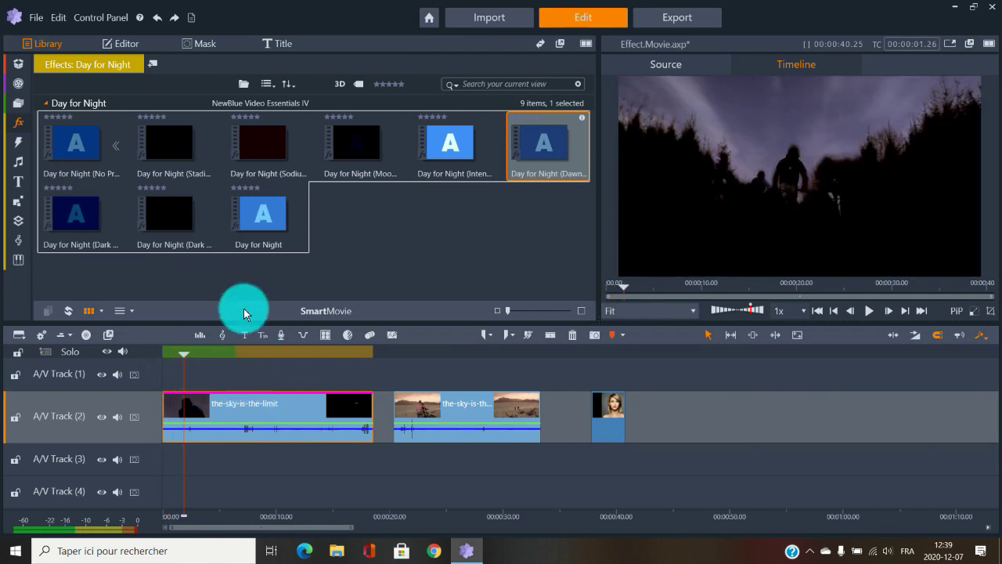
{"action": "right_click", "coordinate": [257, 408]}
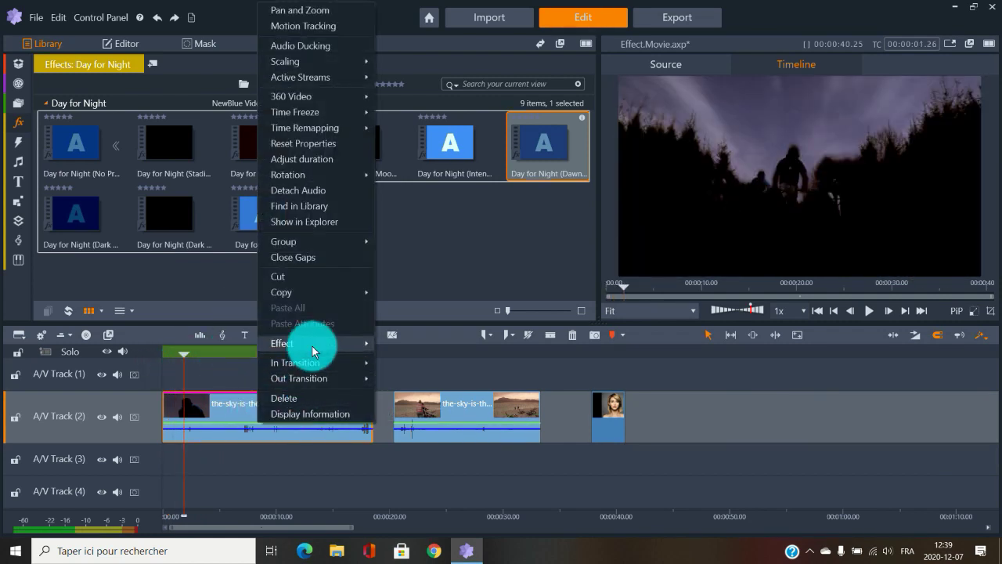
{"action": "mouse_move", "coordinate": [321, 344]}
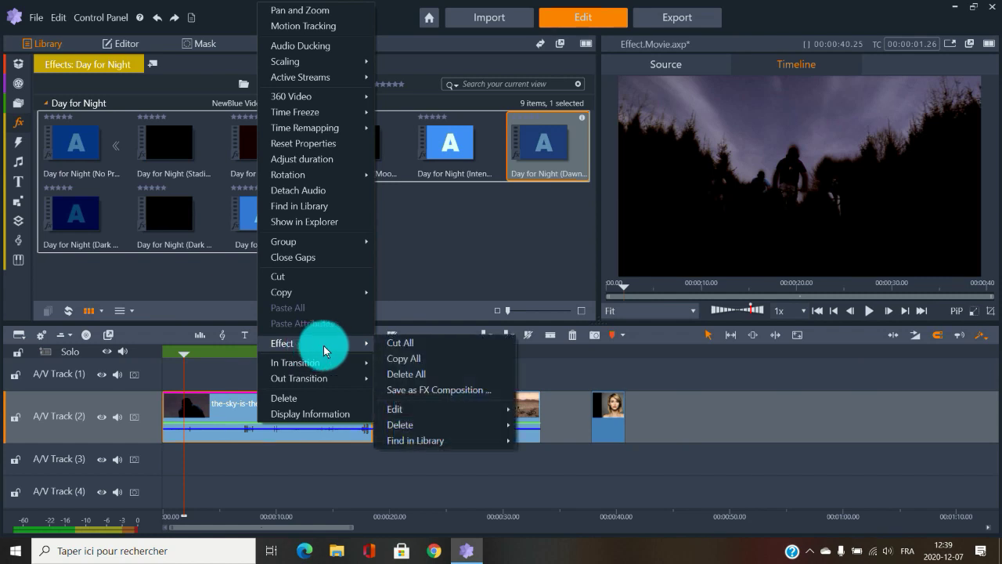
{"action": "left_click", "coordinate": [406, 374]}
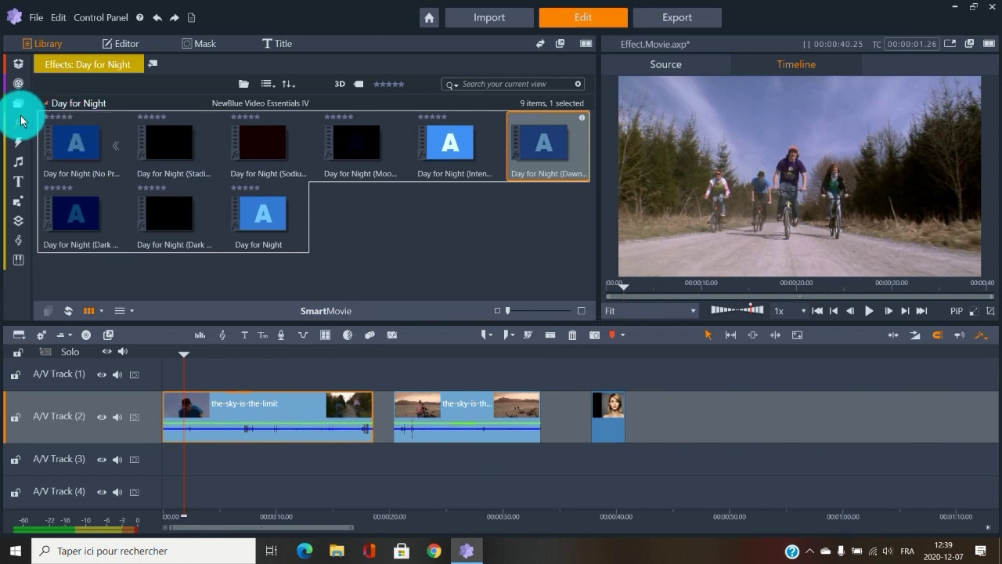
Show the Fish Eye category of NewBlue Video Essentials IV and expand its presets
{"action": "left_click", "coordinate": [19, 121]}
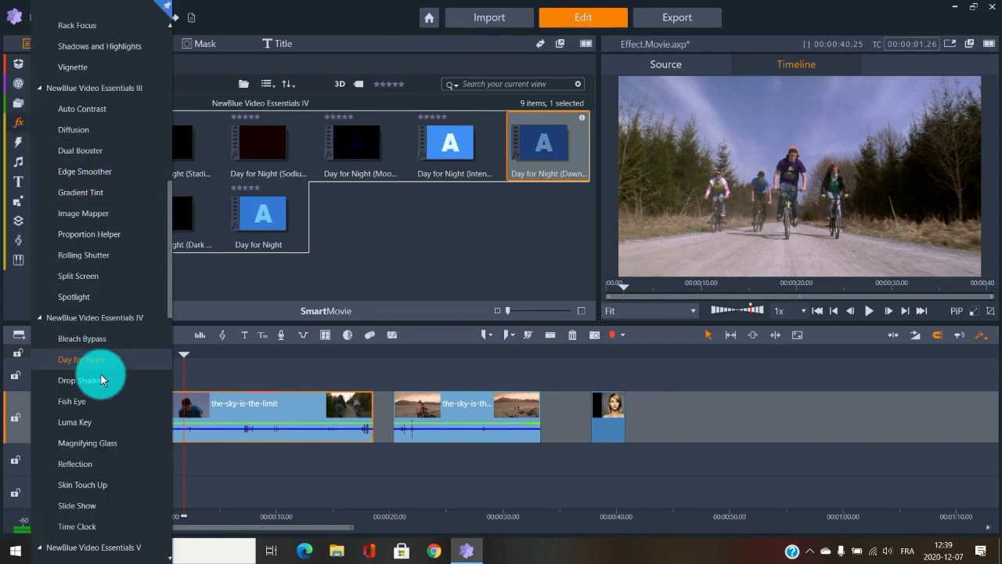
{"action": "scroll", "coordinate": [97, 377], "scroll_direction": "down", "scroll_amount": 3}
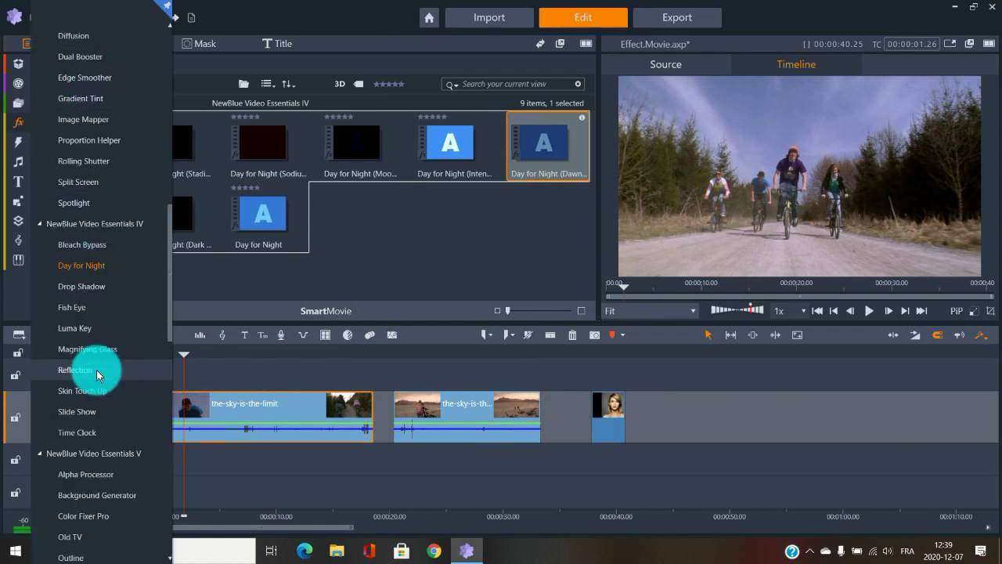
{"action": "left_click", "coordinate": [90, 309]}
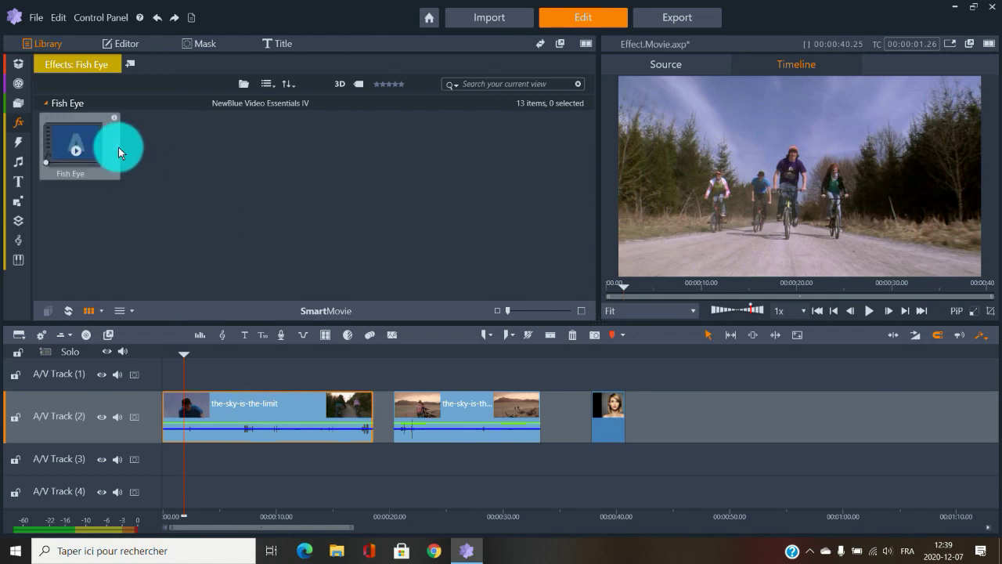
{"action": "left_click", "coordinate": [119, 148]}
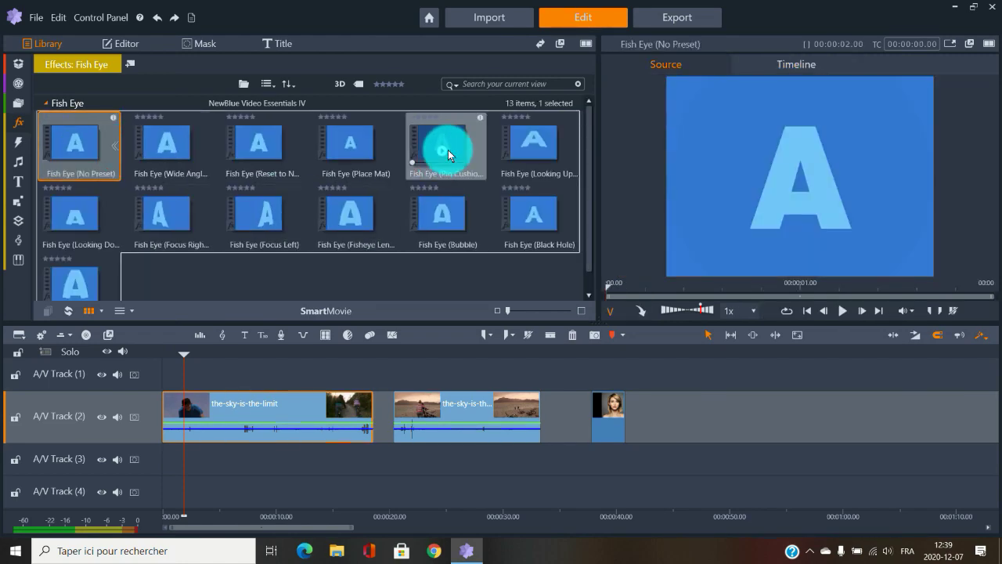
Try the Fish Eye (Looking Up...) preset on the first clip and remove it by deleting all of the clip's effects
{"action": "left_click_drag", "start_coordinate": [512, 179], "coordinate": [342, 403]}
{"action": "left_click_drag", "start_coordinate": [759, 256], "coordinate": [286, 402]}
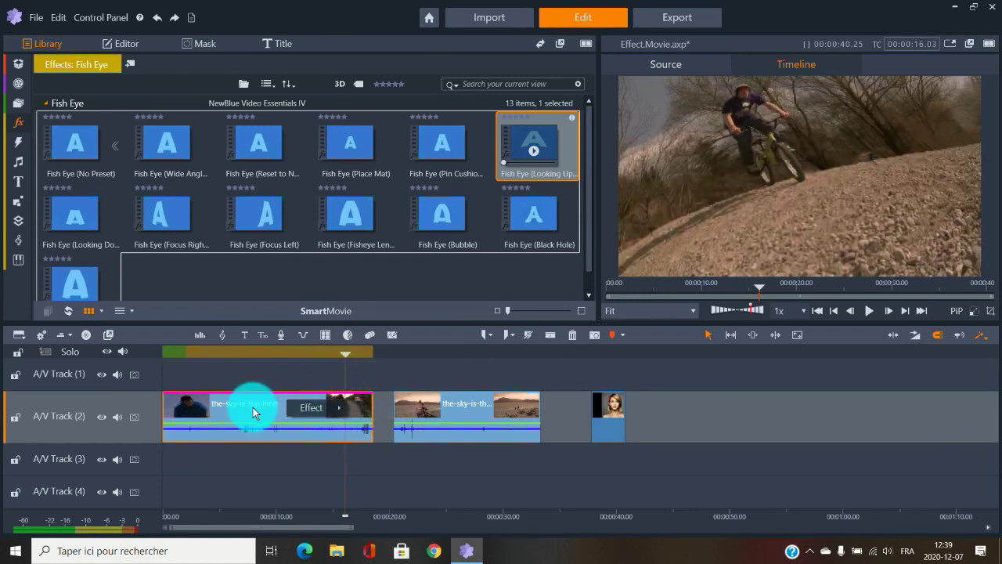
{"action": "right_click", "coordinate": [252, 407]}
{"action": "mouse_move", "coordinate": [337, 343]}
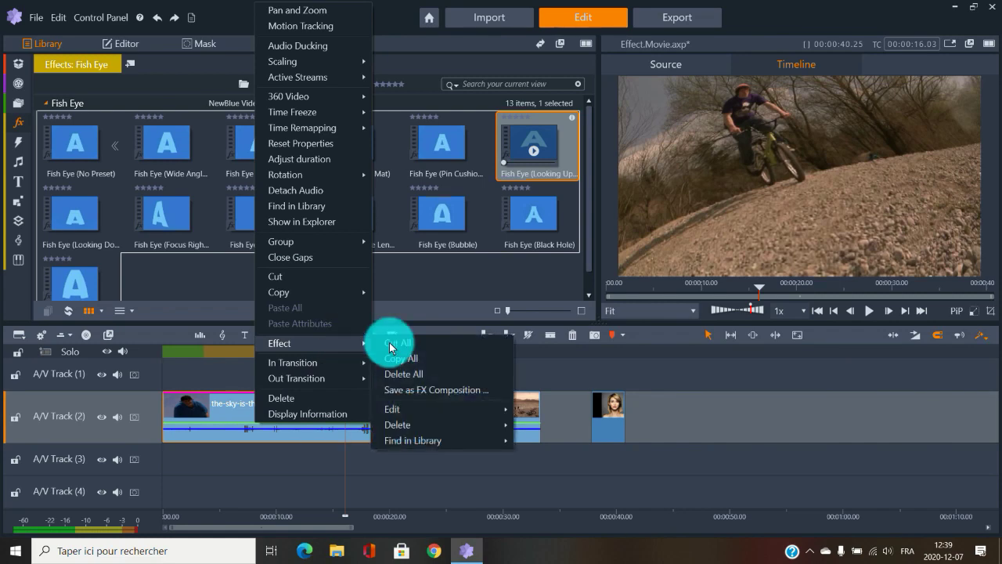
{"action": "left_click", "coordinate": [404, 374]}
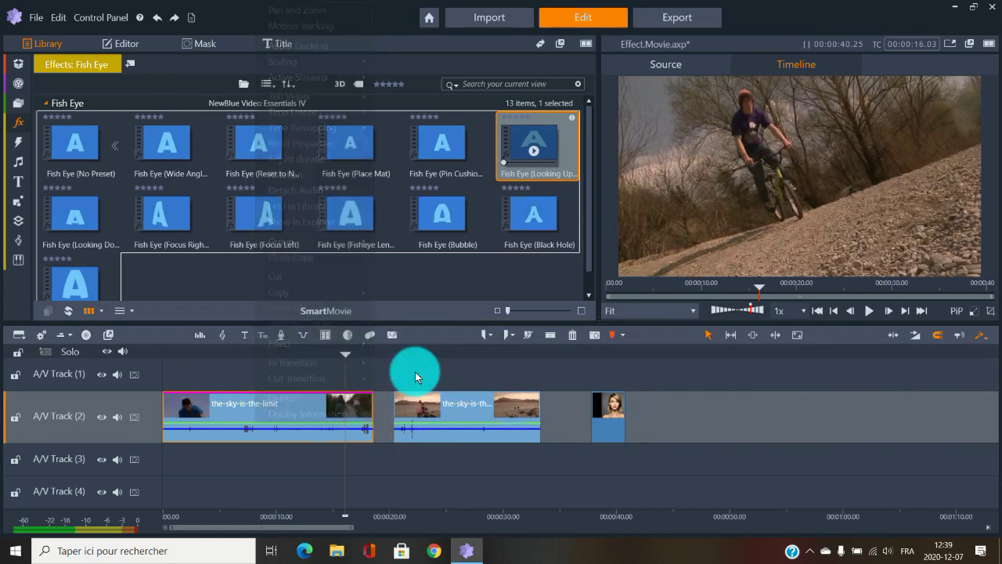
Show the Reflection category of NewBlue Video Essentials IV and expand its presets
{"action": "left_click", "coordinate": [23, 122]}
{"action": "scroll", "coordinate": [124, 332], "scroll_direction": "down", "scroll_amount": 1}
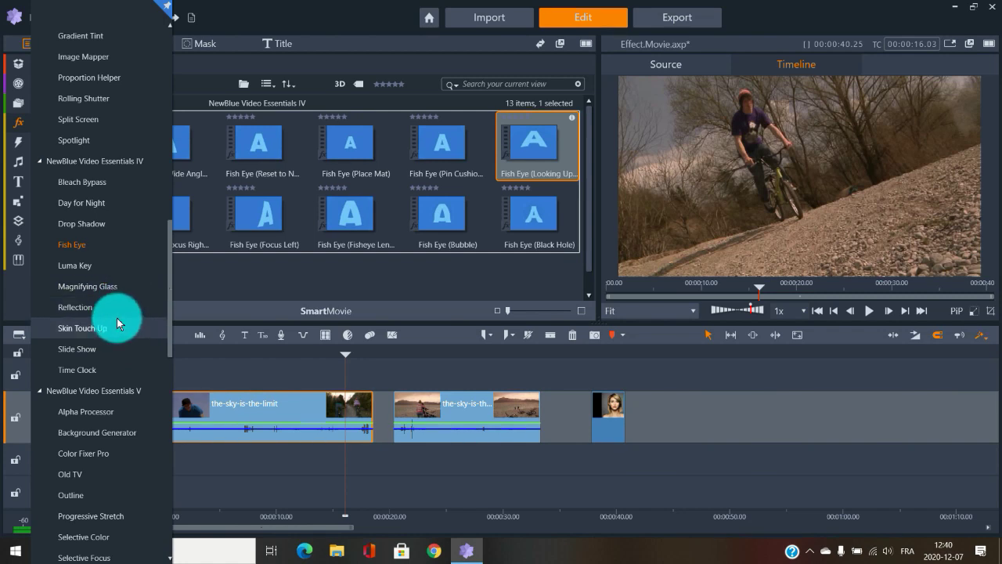
{"action": "left_click", "coordinate": [98, 308]}
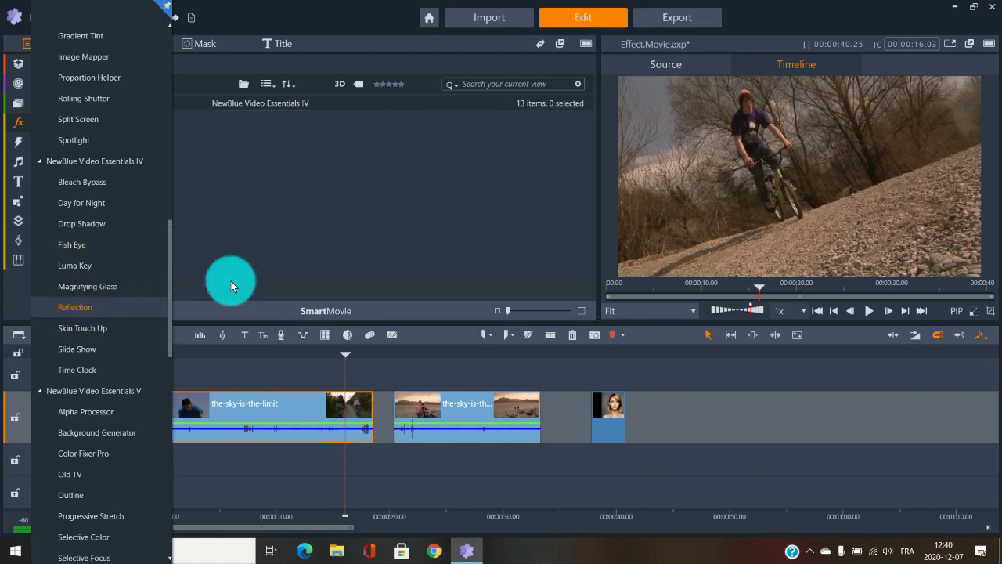
{"action": "left_click", "coordinate": [114, 142]}
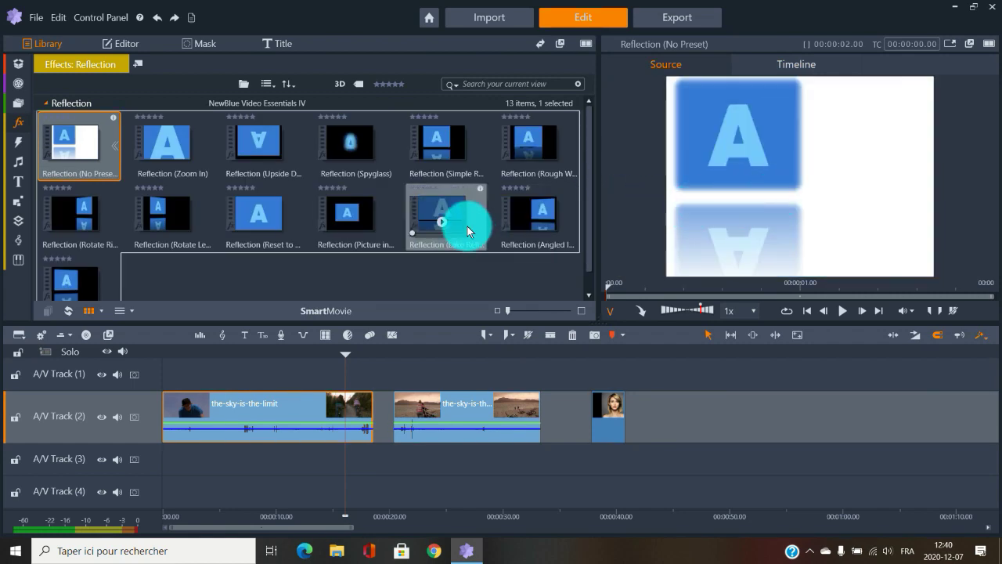
Apply the Reflection (Lake Refl...) preset and Reflection (No Preset) to the first clip
{"action": "left_click_drag", "start_coordinate": [450, 211], "coordinate": [291, 407]}
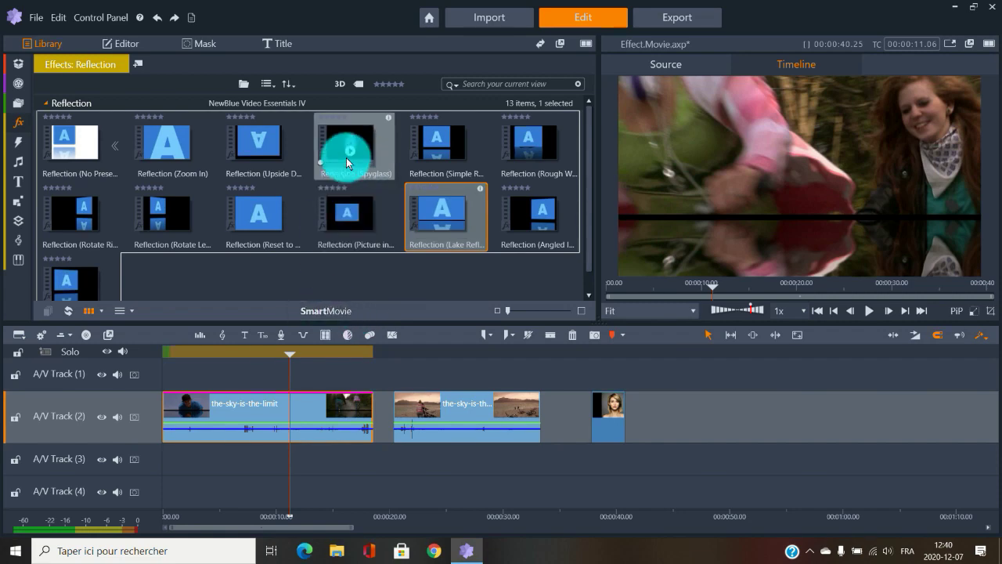
{"action": "left_click_drag", "start_coordinate": [207, 262], "coordinate": [262, 412]}
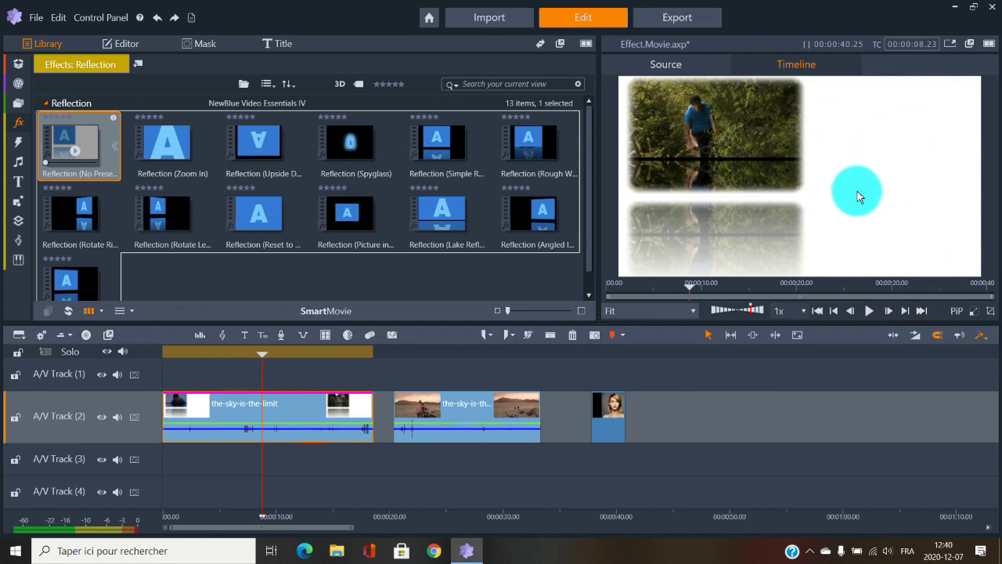
{"action": "right_click", "coordinate": [303, 413]}
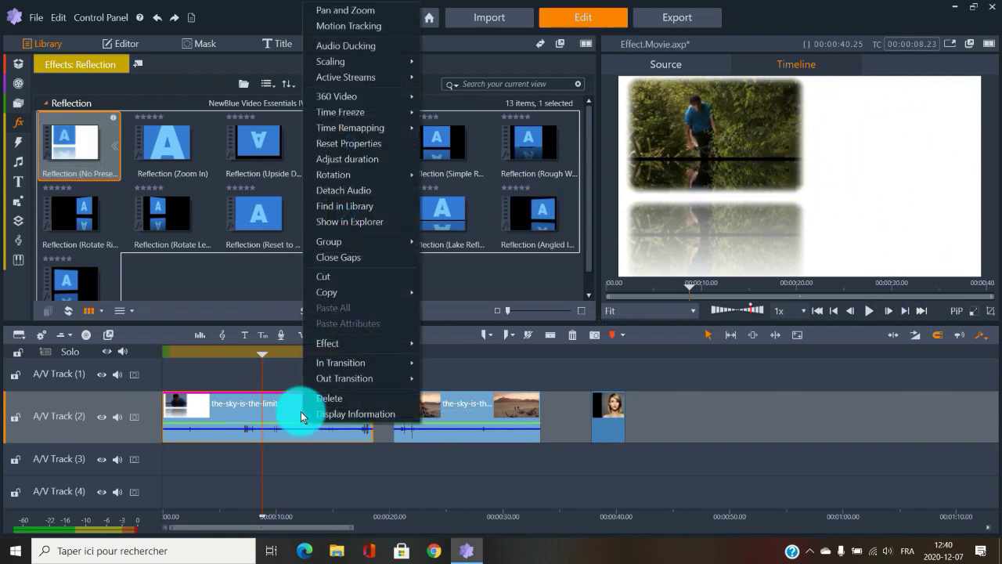
{"action": "left_click", "coordinate": [286, 379]}
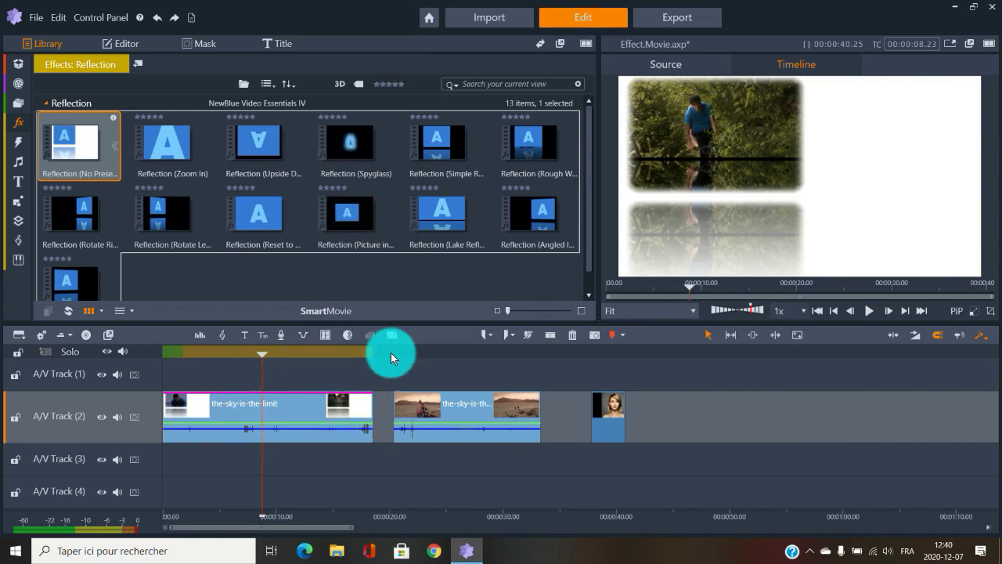
Open the first clip's effect settings and review the Reflection parameters from Shape through Wave
{"action": "left_click", "coordinate": [302, 404]}
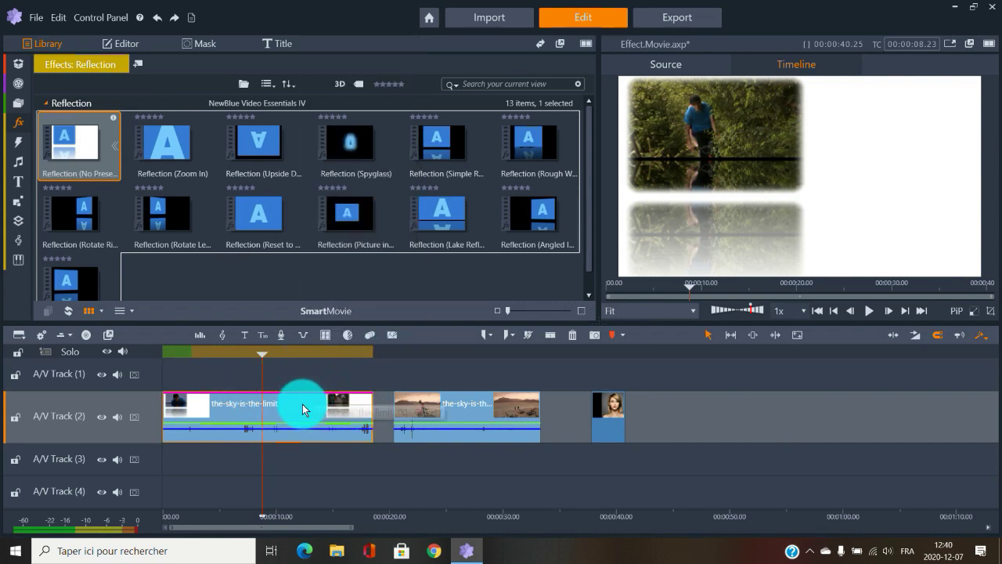
{"action": "double_click", "coordinate": [302, 404]}
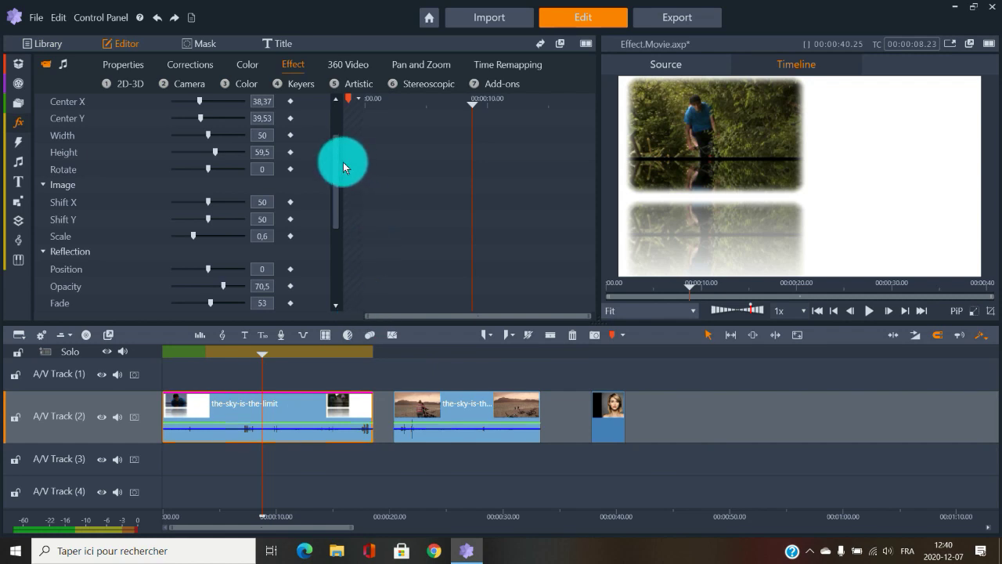
{"action": "left_click_drag", "start_coordinate": [339, 153], "coordinate": [335, 128]}
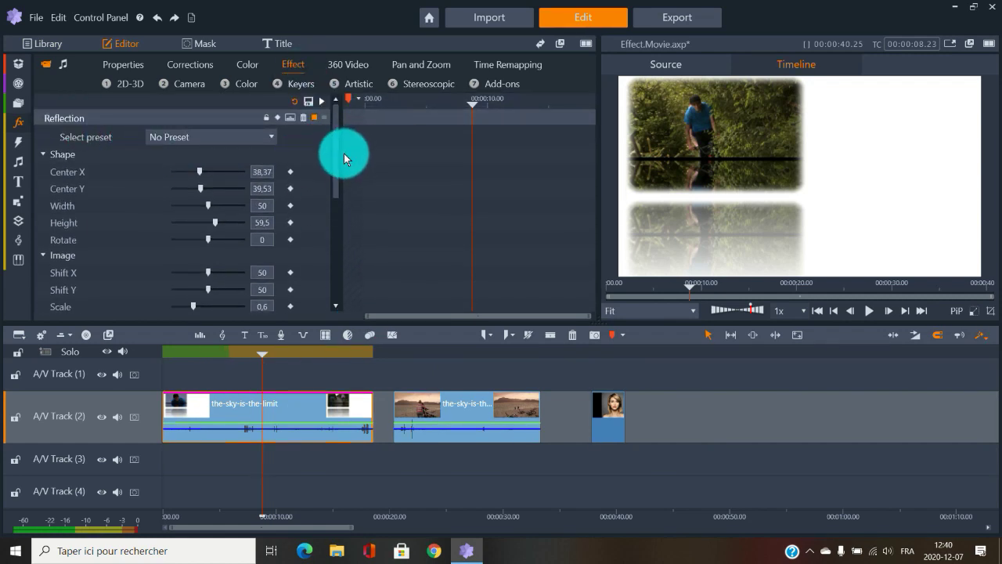
{"action": "left_click_drag", "start_coordinate": [335, 155], "coordinate": [329, 283]}
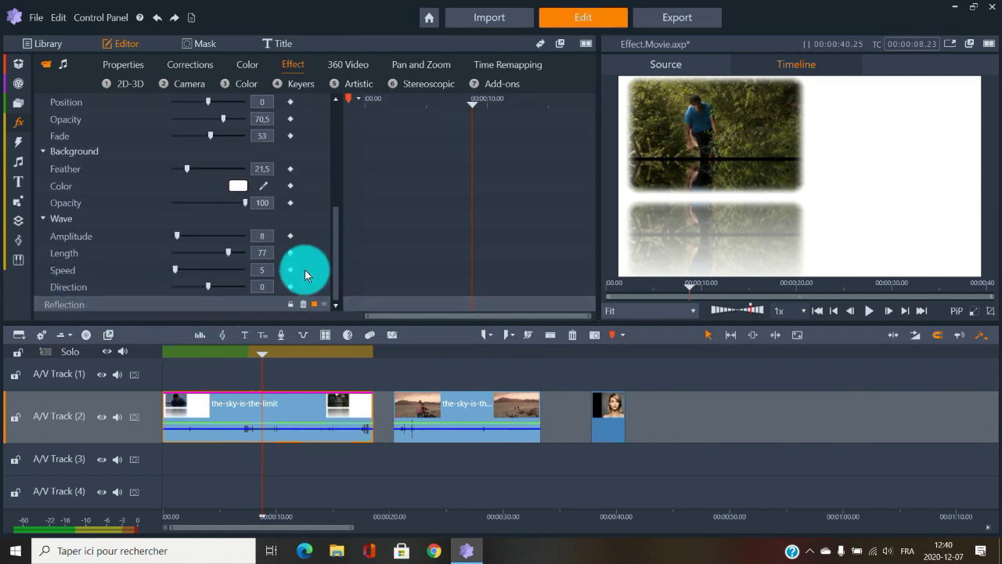
{"action": "left_click_drag", "start_coordinate": [337, 257], "coordinate": [343, 124]}
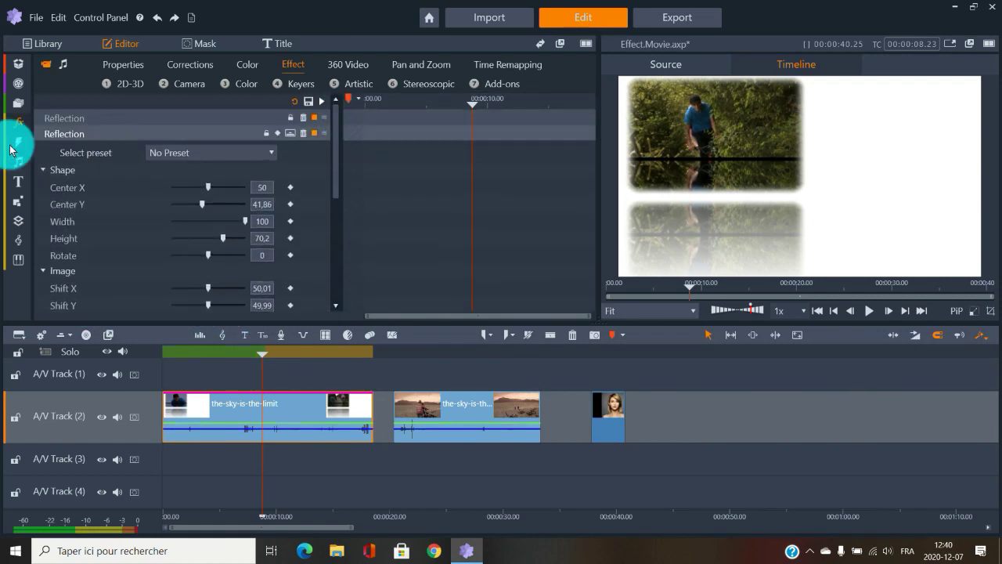
Show the Film Camera category of NewBlue Film Effects and expand its presets
{"action": "left_click", "coordinate": [17, 127]}
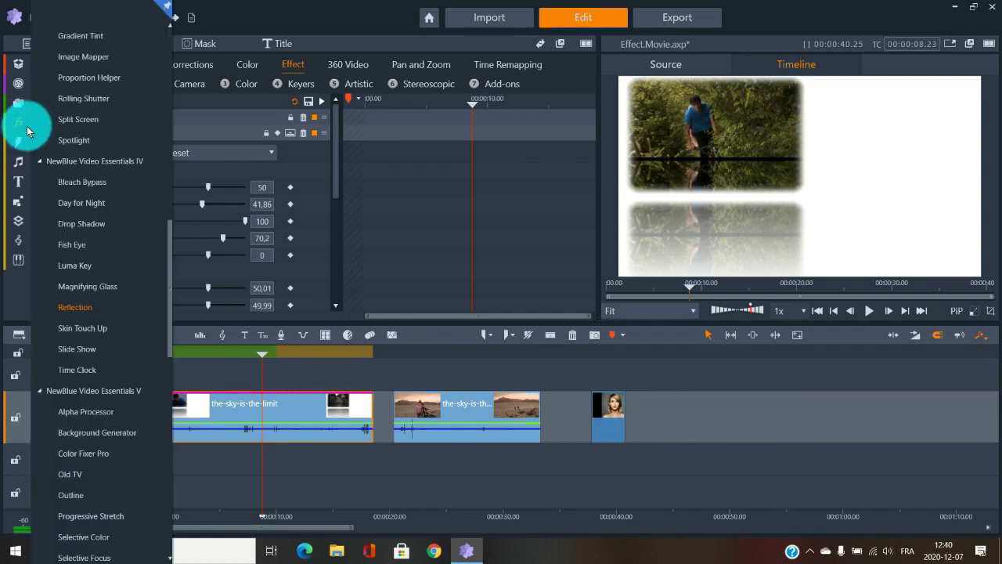
{"action": "scroll", "coordinate": [104, 163], "scroll_direction": "up", "scroll_amount": 5}
{"action": "scroll", "coordinate": [104, 161], "scroll_direction": "up", "scroll_amount": 5}
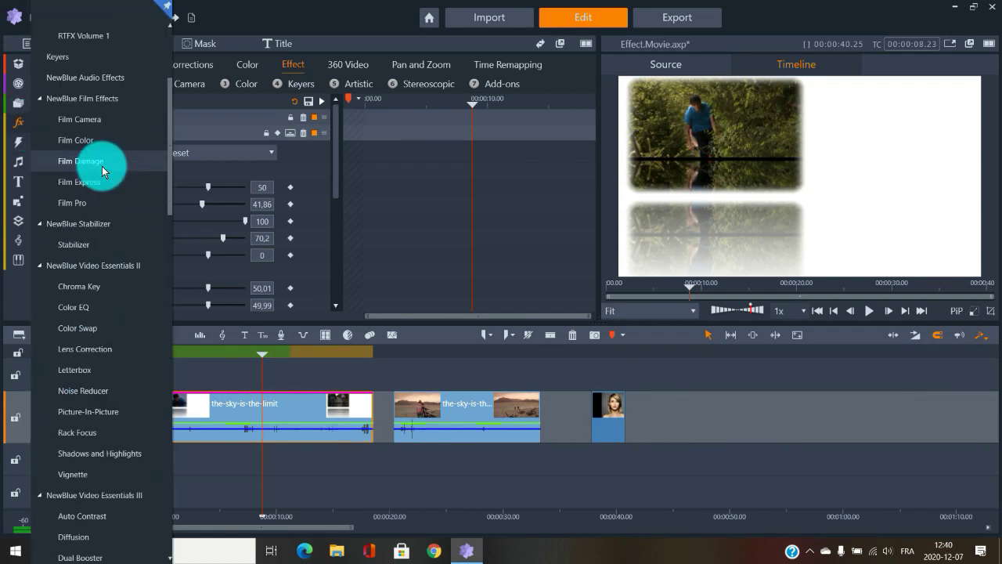
{"action": "left_click", "coordinate": [85, 123]}
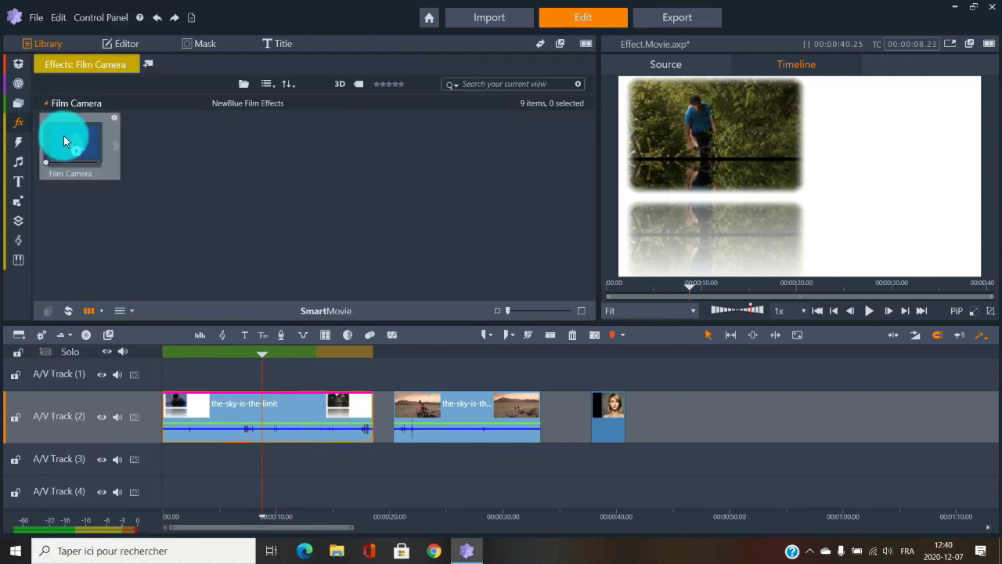
{"action": "left_click", "coordinate": [116, 142]}
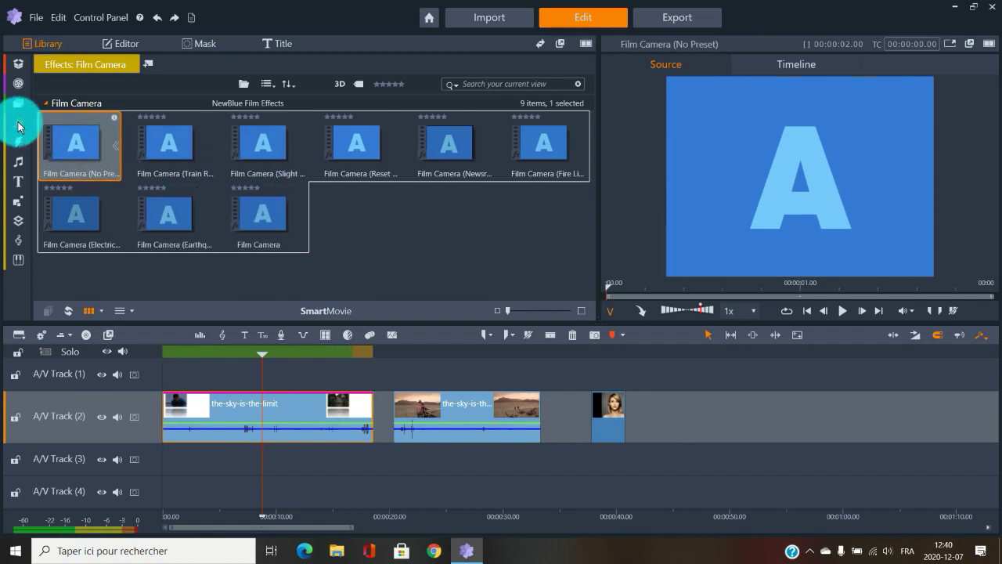
Expand the Film Damage presets in NewBlue Film Effects, apply Film Damage (Shred...) to the first clip and view it at 00:00:10.27
{"action": "mouse_move", "coordinate": [18, 126]}
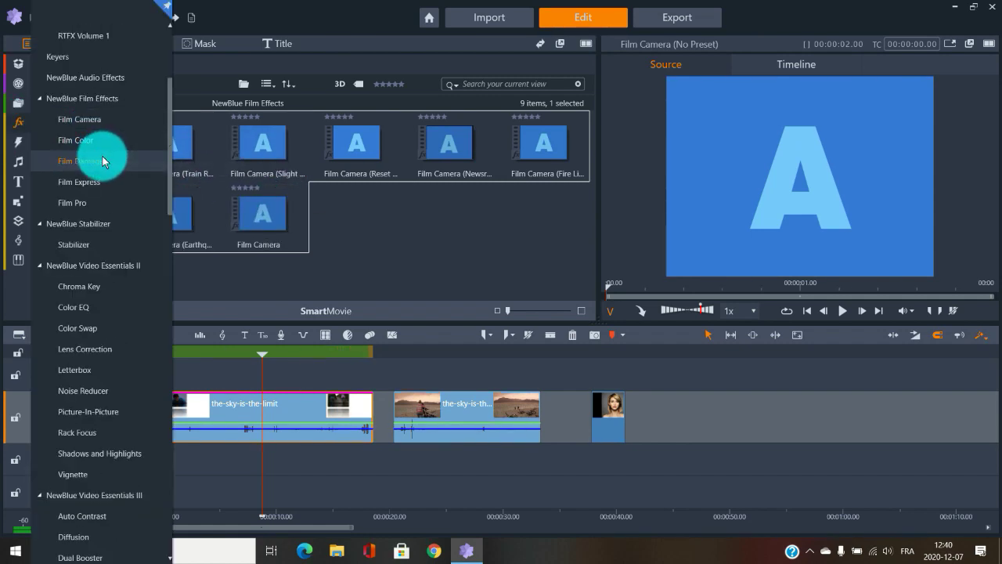
{"action": "left_click", "coordinate": [103, 161]}
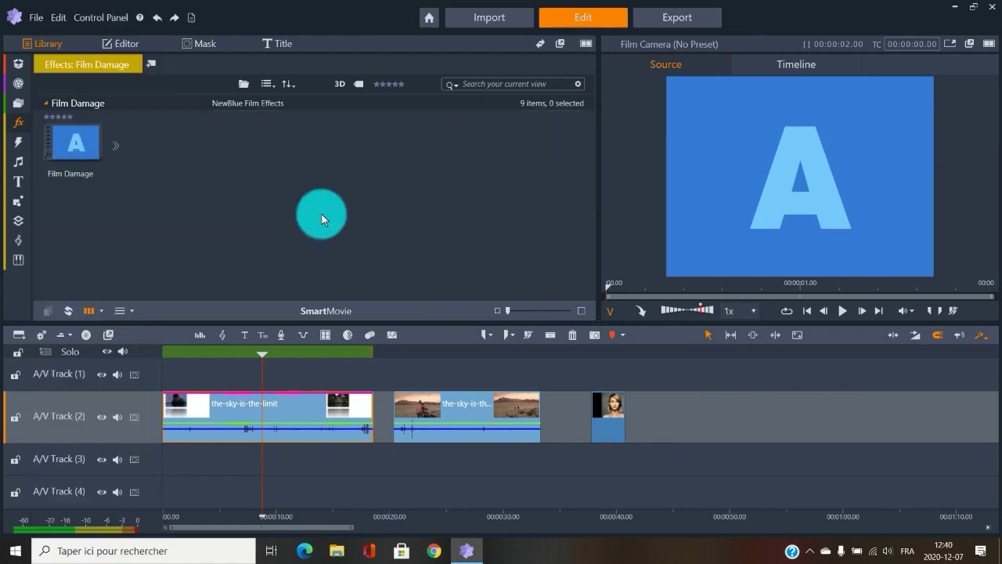
{"action": "left_click", "coordinate": [114, 145]}
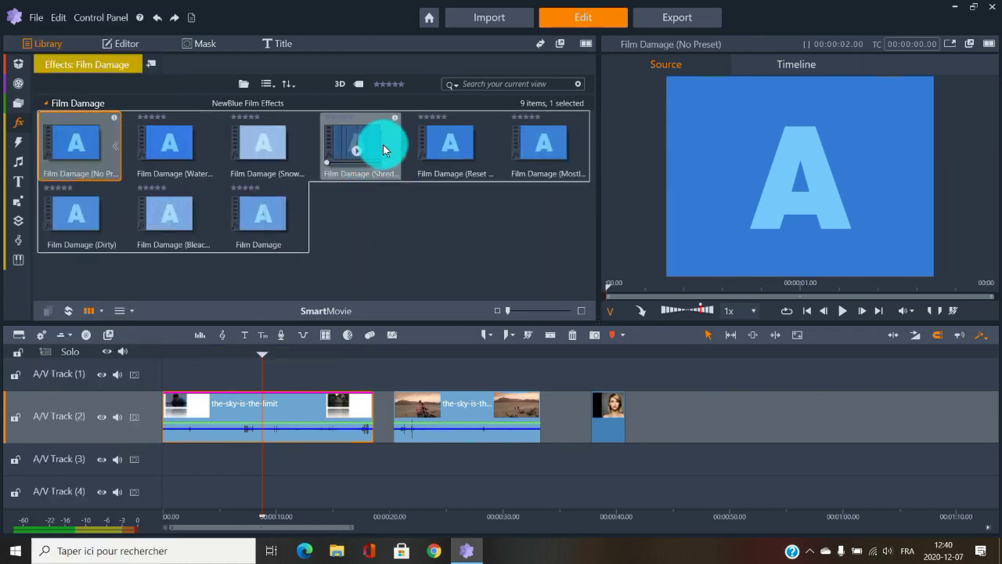
{"action": "left_click_drag", "start_coordinate": [383, 150], "coordinate": [300, 403]}
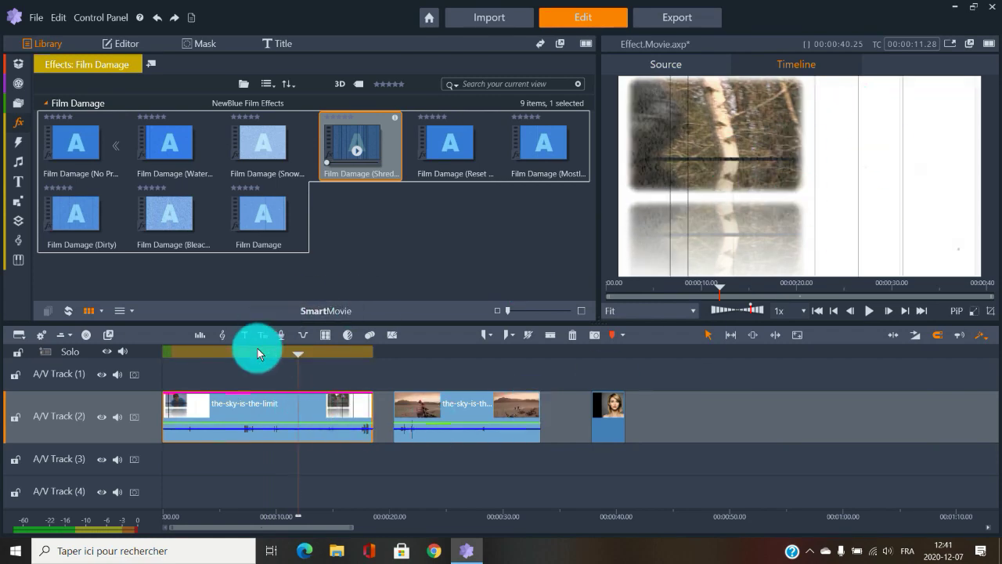
{"action": "left_click_drag", "start_coordinate": [257, 349], "coordinate": [286, 360]}
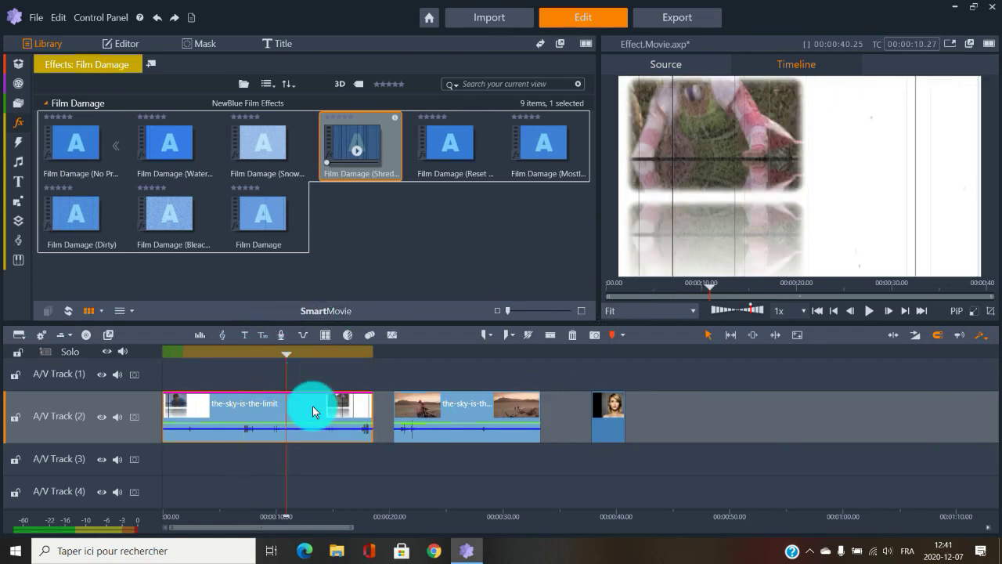
Open the first clip's effect settings and collapse the parameters of the lower Reflection effect
{"action": "double_click", "coordinate": [313, 406]}
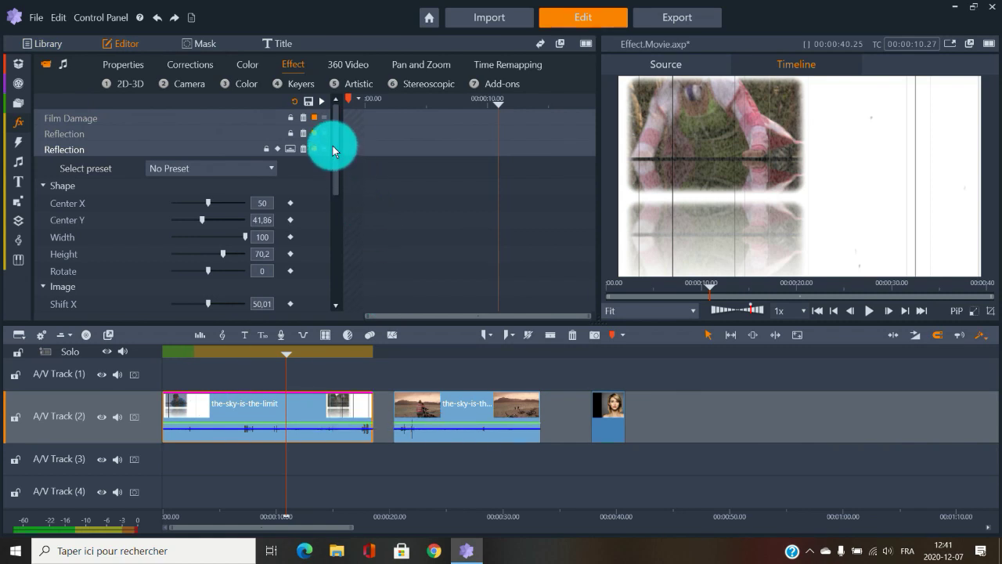
{"action": "left_click", "coordinate": [73, 149]}
{"action": "left_click", "coordinate": [71, 151]}
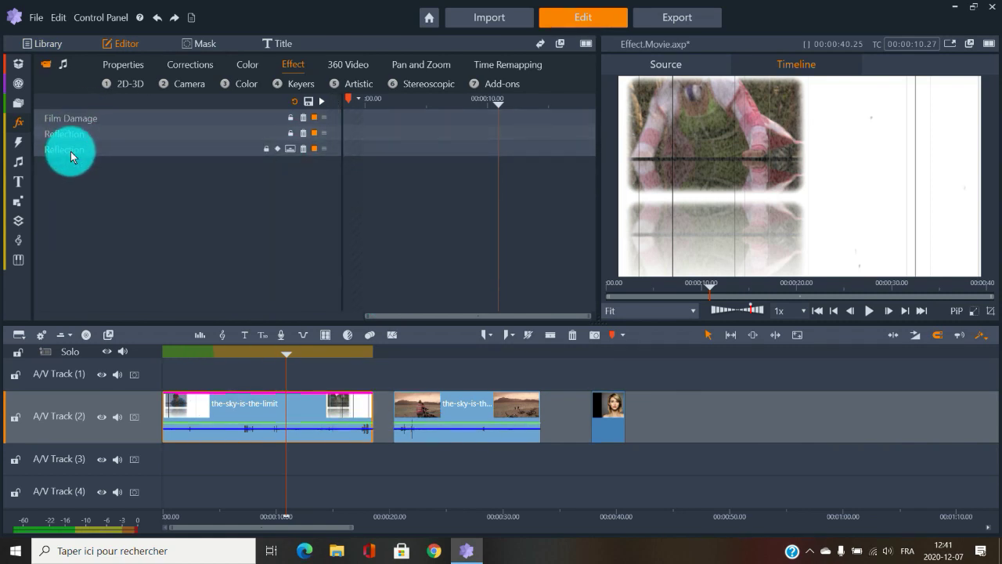
Expand the Reflection effect just below Film Damage and set its preset to Rotate Left Side
{"action": "left_click", "coordinate": [211, 201]}
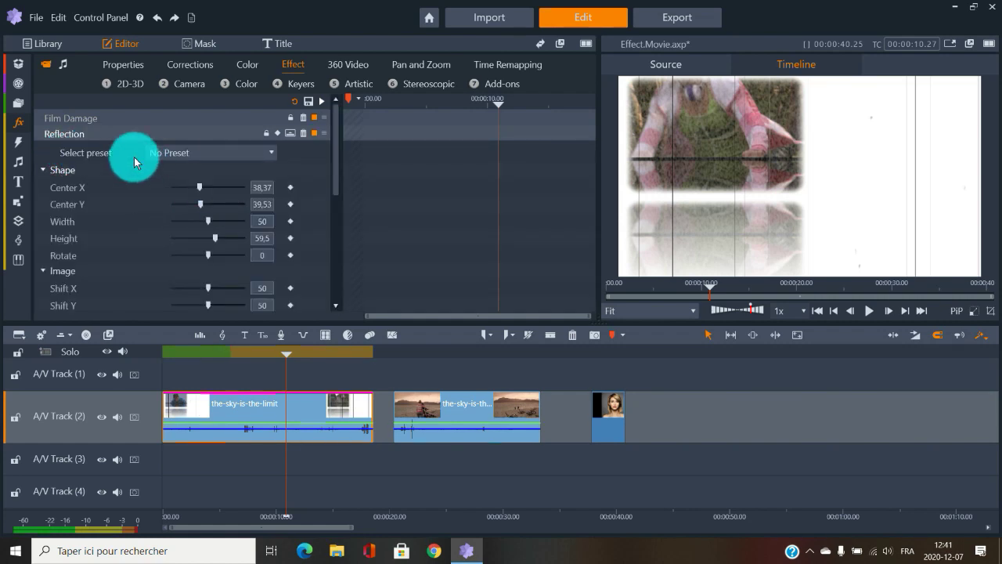
{"action": "left_click", "coordinate": [257, 155]}
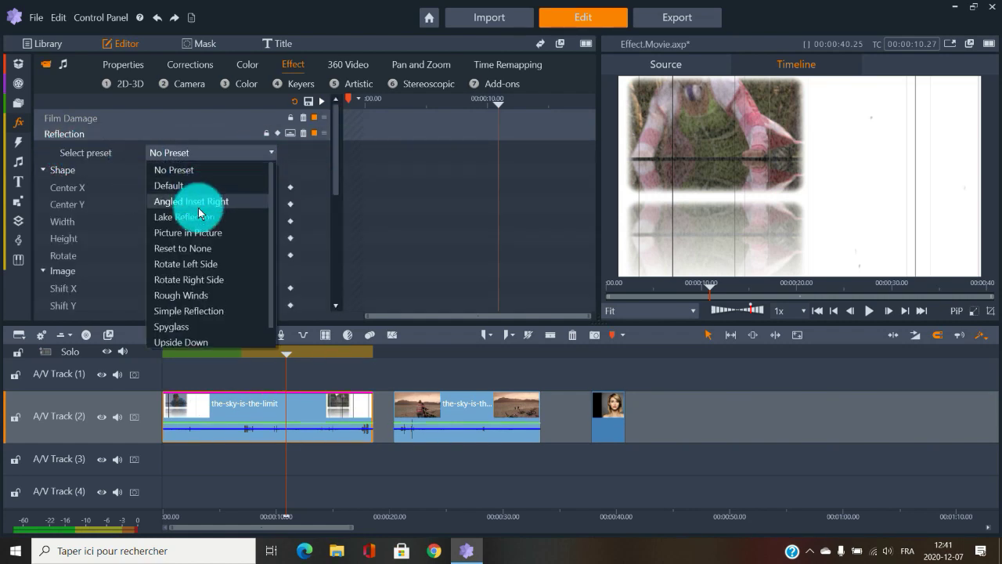
{"action": "left_click", "coordinate": [192, 264]}
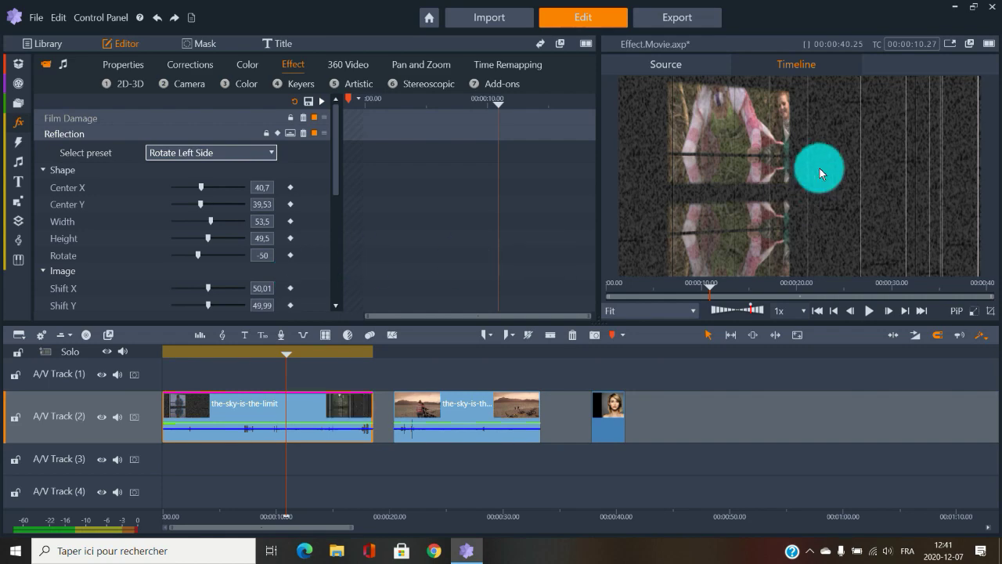
Delete all effects from the first clip on A/V Track (2)
{"action": "right_click", "coordinate": [336, 410]}
{"action": "left_click", "coordinate": [400, 343]}
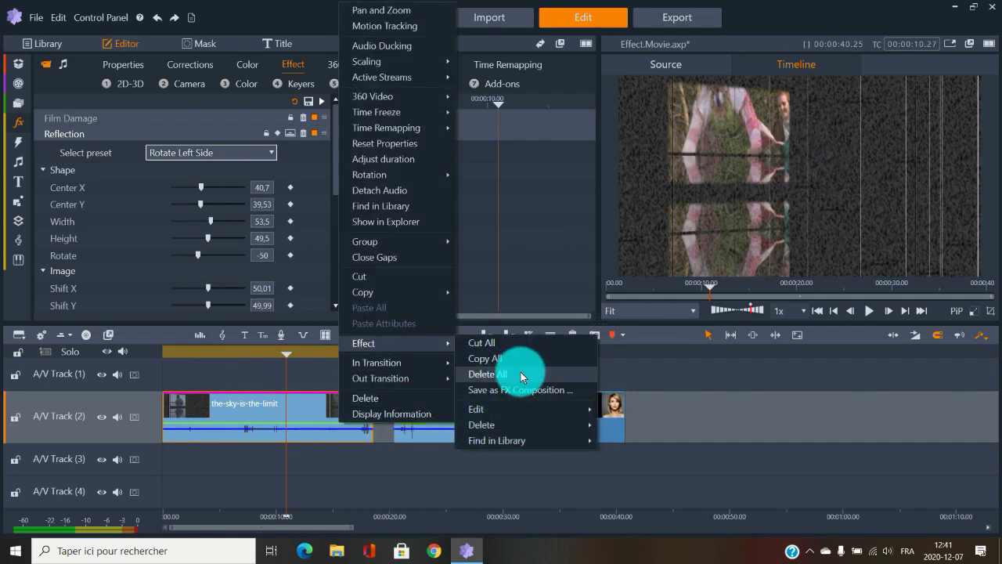
{"action": "left_click", "coordinate": [518, 374]}
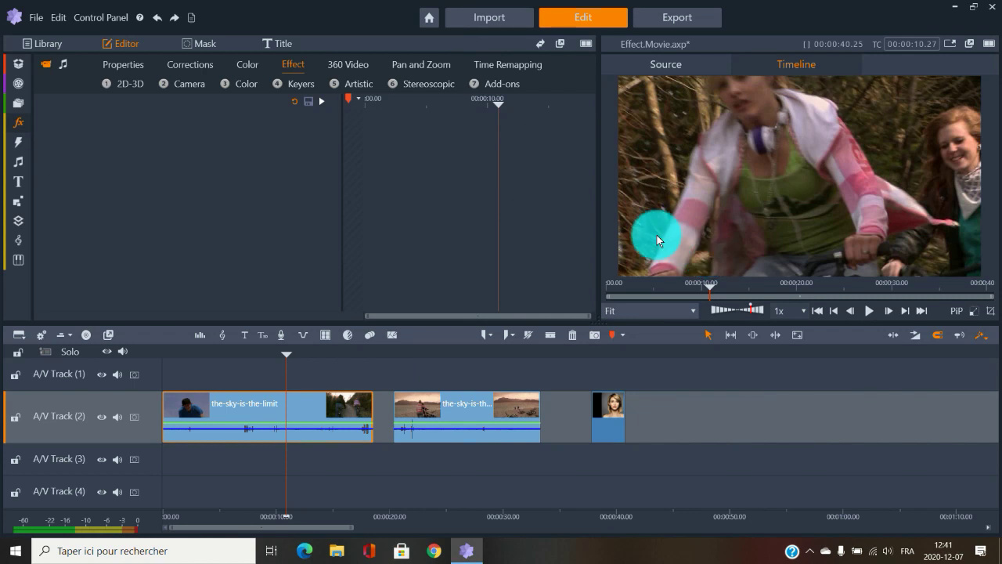
Show the Time Clock category of NewBlue Video Essentials IV, expand its presets and preview Bold Blue, Sci Fi and Train Time
{"action": "left_click", "coordinate": [19, 122]}
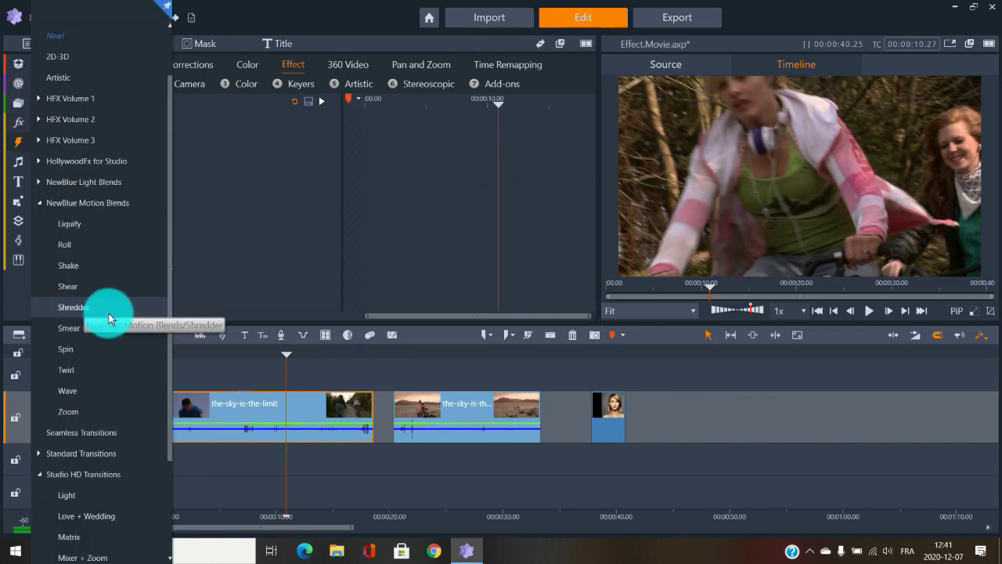
{"action": "left_click", "coordinate": [101, 342]}
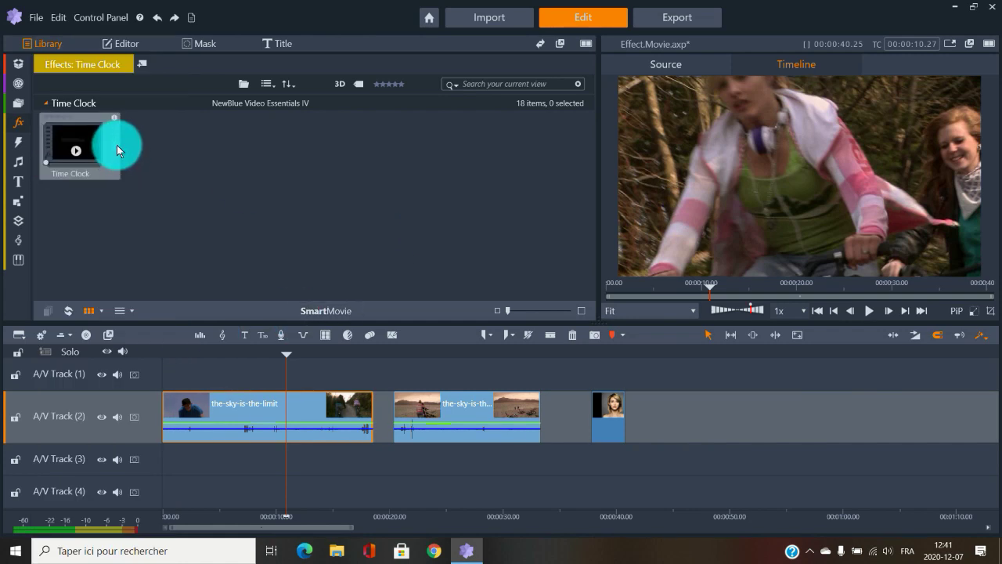
{"action": "left_click", "coordinate": [117, 145]}
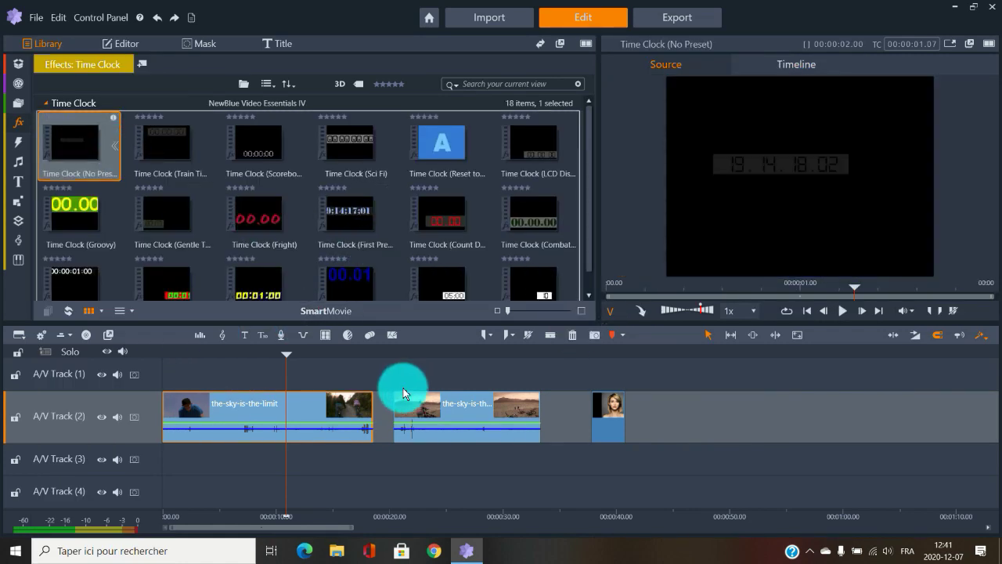
{"action": "left_click", "coordinate": [352, 289]}
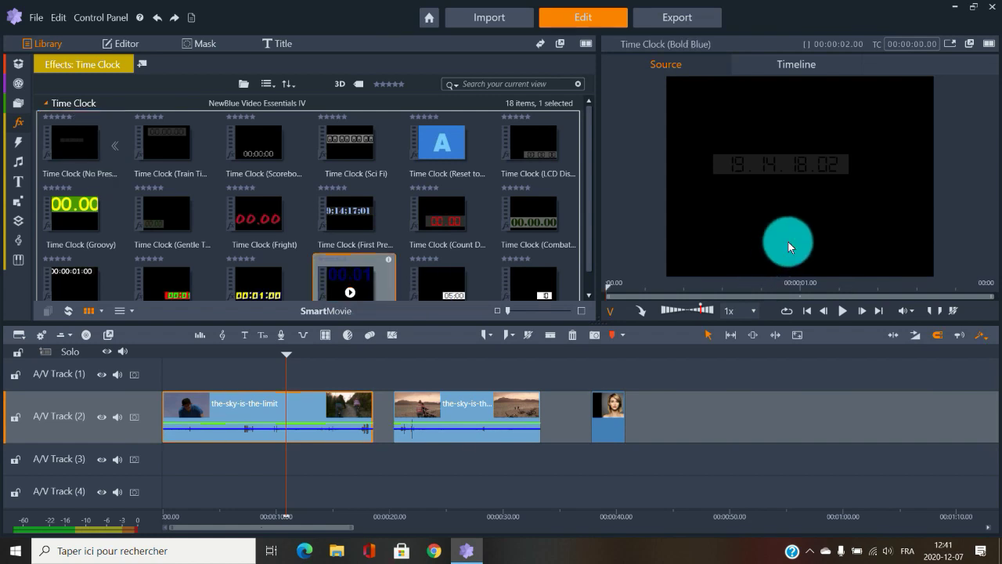
{"action": "left_click", "coordinate": [353, 151]}
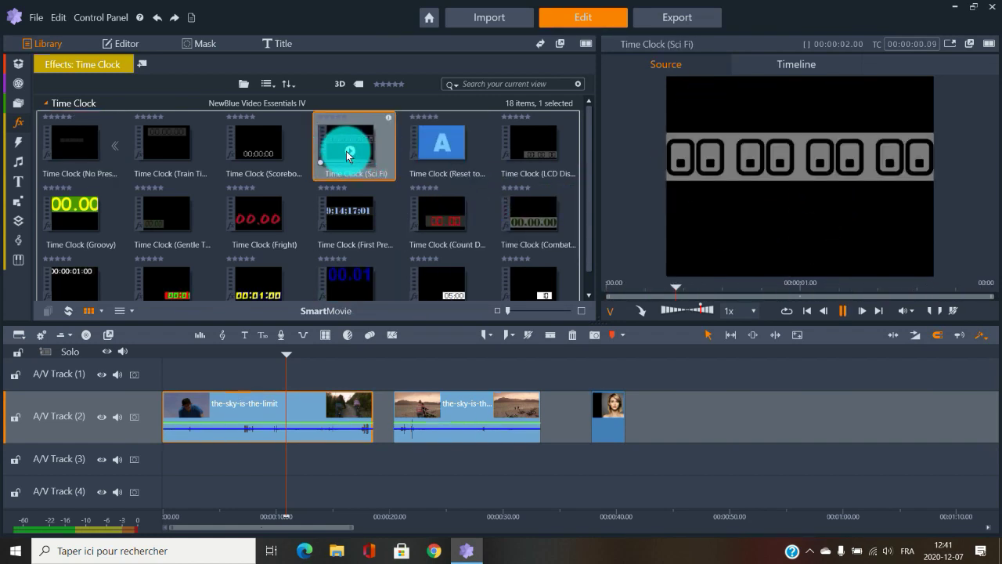
{"action": "left_click", "coordinate": [168, 150]}
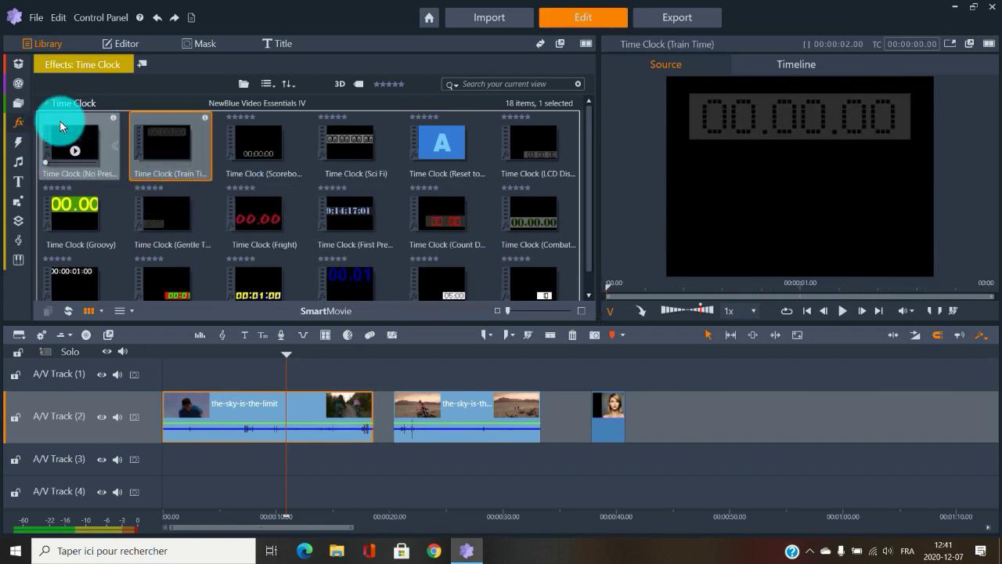
Expand the Background Generator presets in NewBlue Video Essentials V and apply Background Generator (No Preset) to the second clip
{"action": "left_click", "coordinate": [16, 123]}
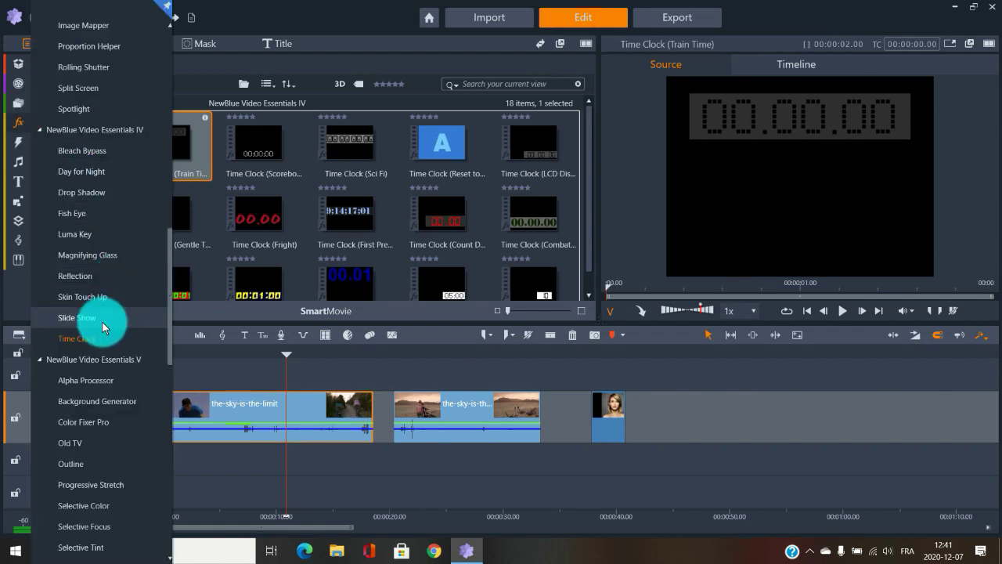
{"action": "scroll", "coordinate": [109, 328], "scroll_direction": "down", "scroll_amount": 1}
{"action": "scroll", "coordinate": [108, 333], "scroll_direction": "down", "scroll_amount": 1}
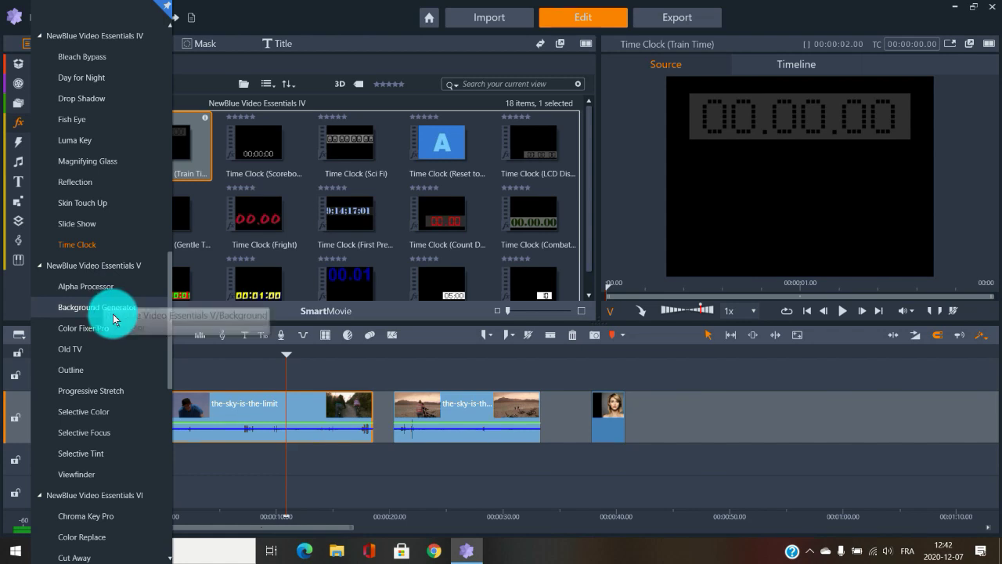
{"action": "left_click", "coordinate": [107, 309]}
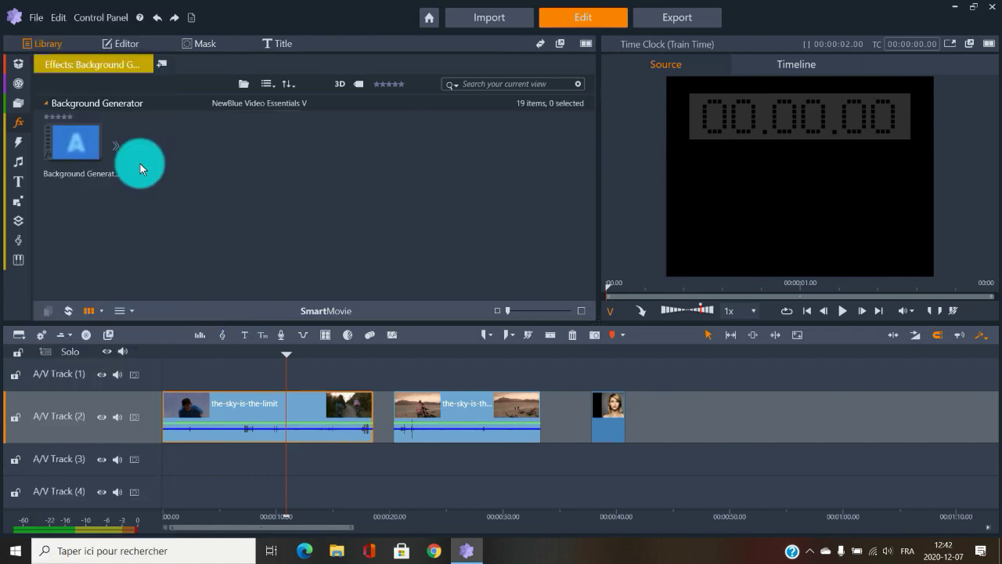
{"action": "left_click", "coordinate": [115, 147]}
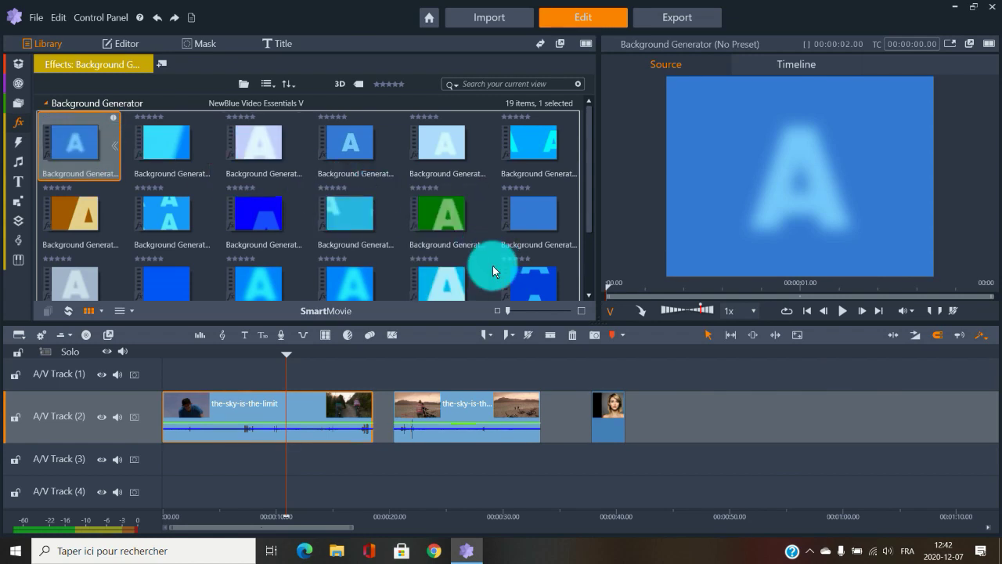
{"action": "left_click_drag", "start_coordinate": [383, 363], "coordinate": [427, 352]}
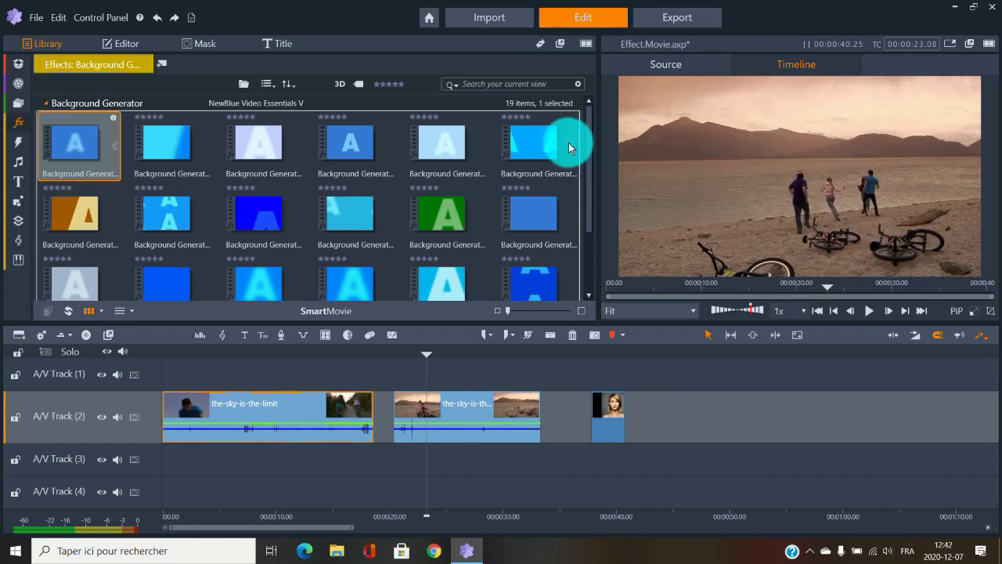
{"action": "left_click_drag", "start_coordinate": [82, 146], "coordinate": [507, 417]}
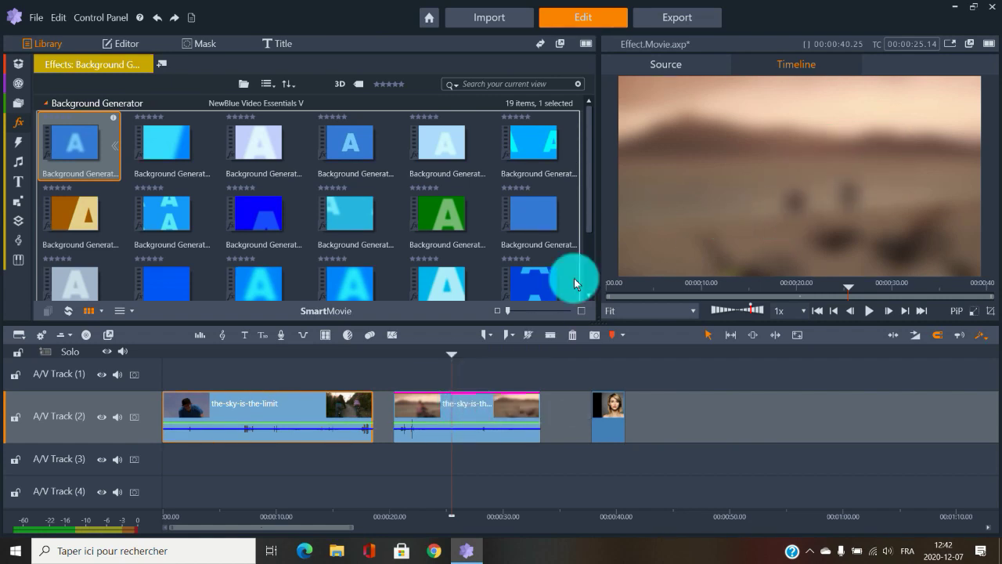
Delete all effects from the second clip to remove Background Generator
{"action": "right_click", "coordinate": [431, 405]}
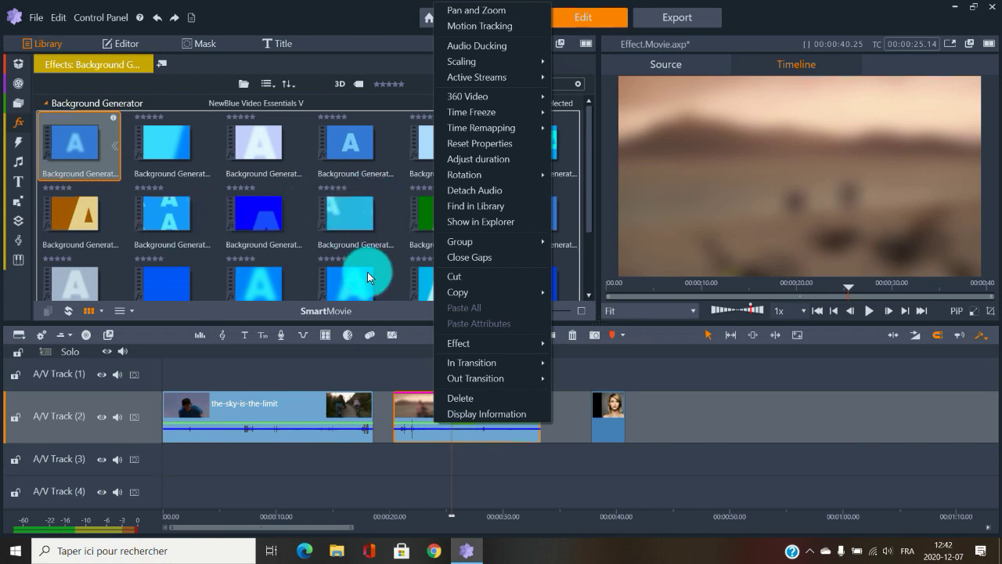
{"action": "mouse_move", "coordinate": [509, 342]}
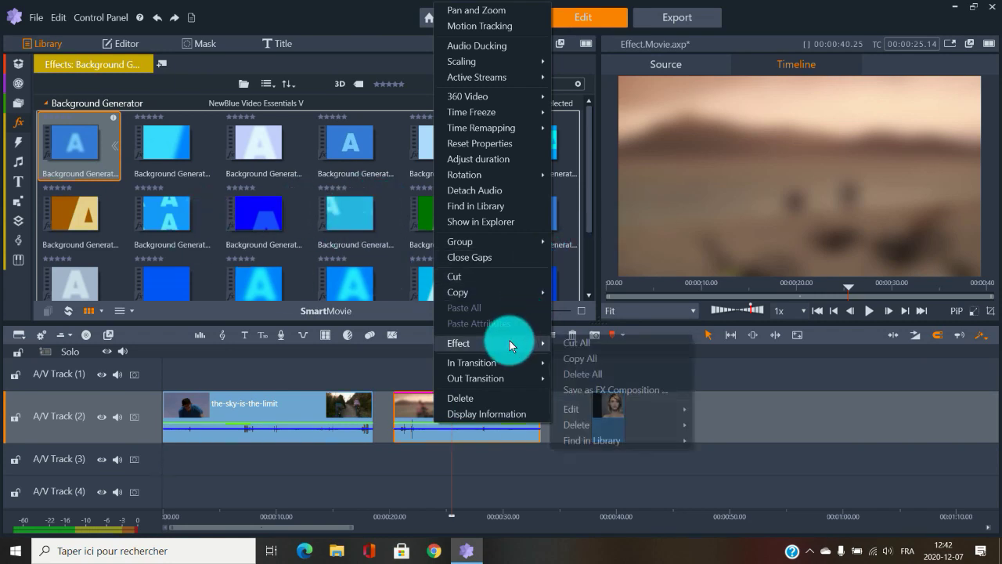
{"action": "left_click", "coordinate": [586, 366]}
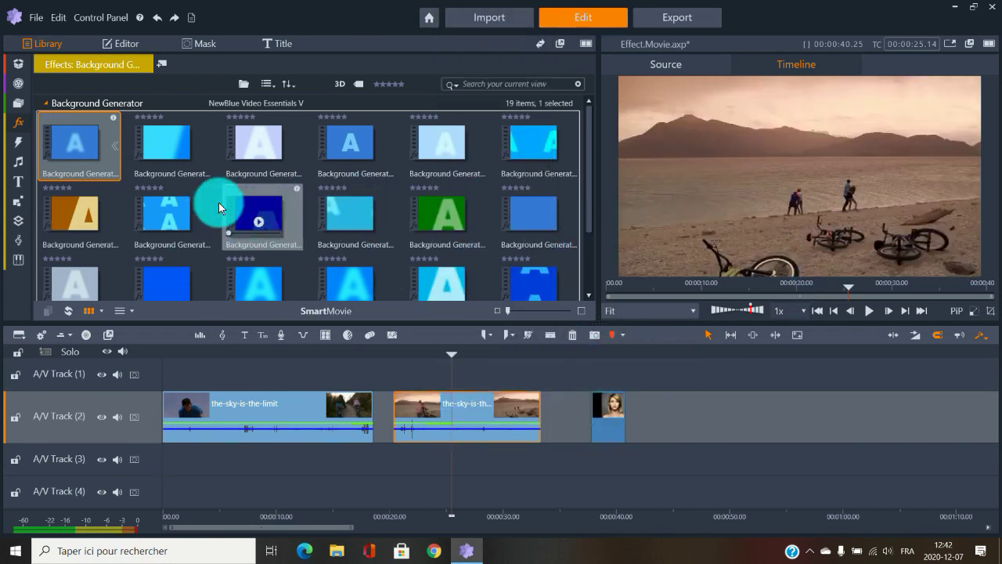
Show the Old TV category of NewBlue Video Essentials V and expand its presets
{"action": "left_click", "coordinate": [16, 117]}
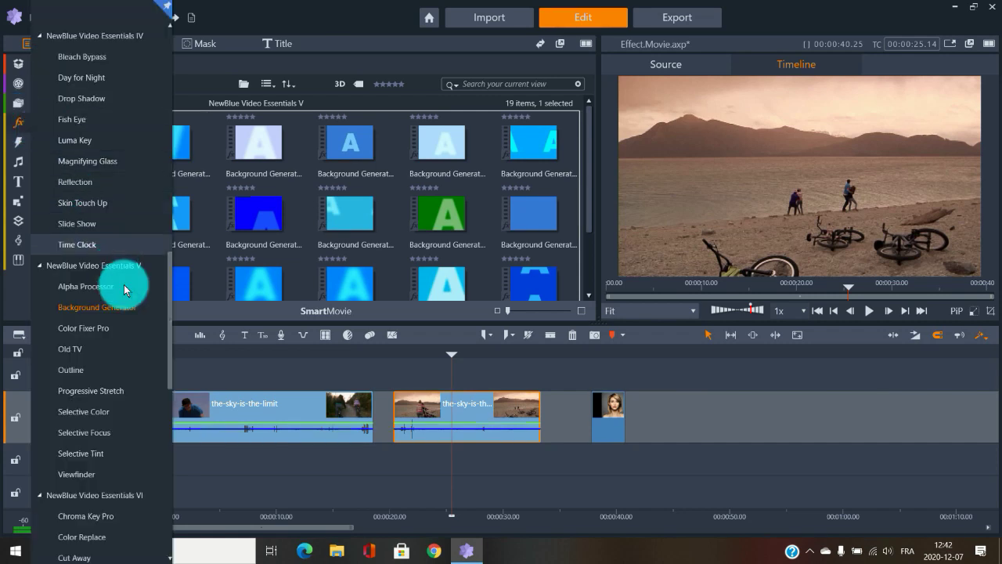
{"action": "left_click", "coordinate": [98, 352]}
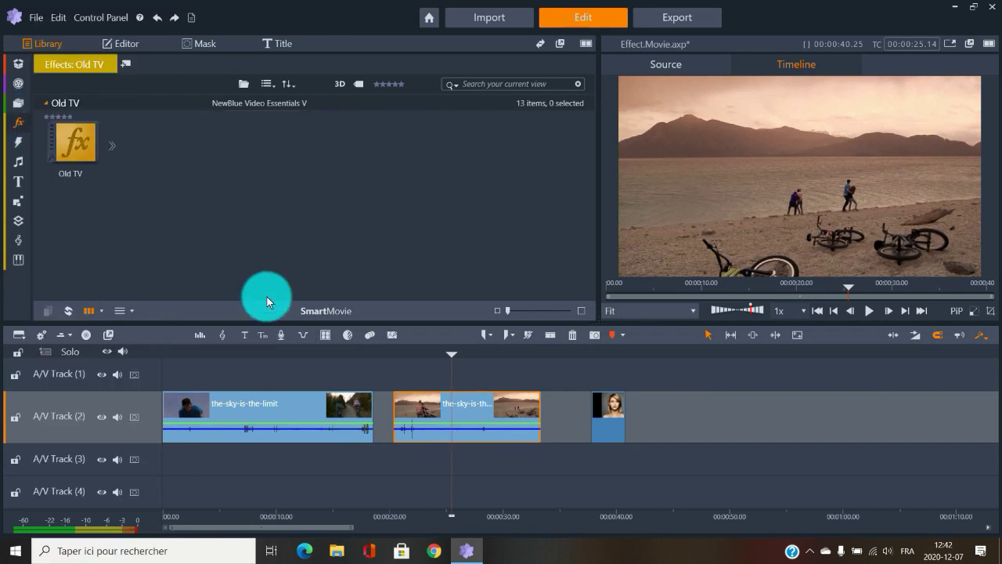
{"action": "left_click", "coordinate": [116, 149]}
{"action": "left_click", "coordinate": [475, 265]}
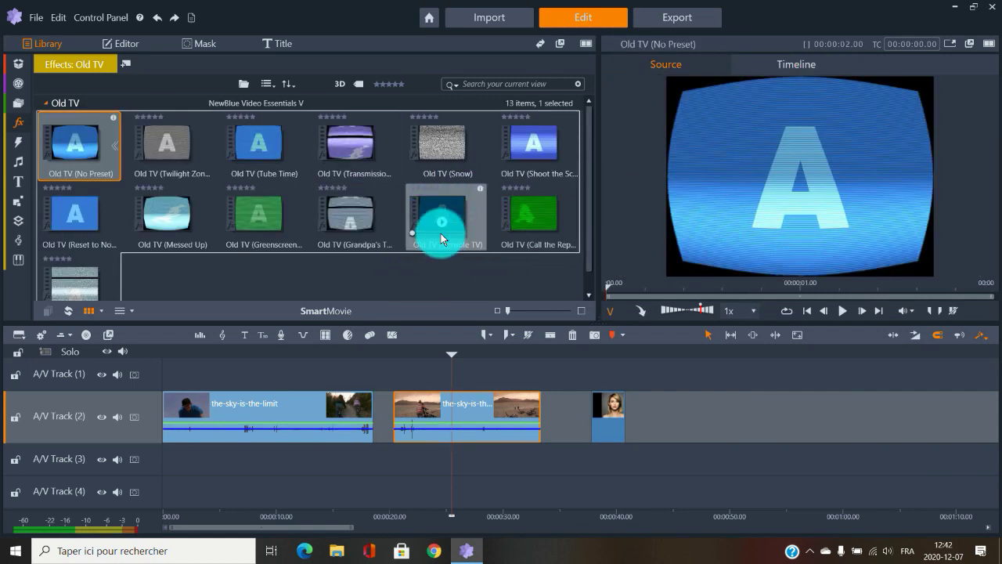
Apply Old TV (Snow) to the second clip and view it at several points along the clip
{"action": "left_click_drag", "start_coordinate": [454, 154], "coordinate": [472, 407]}
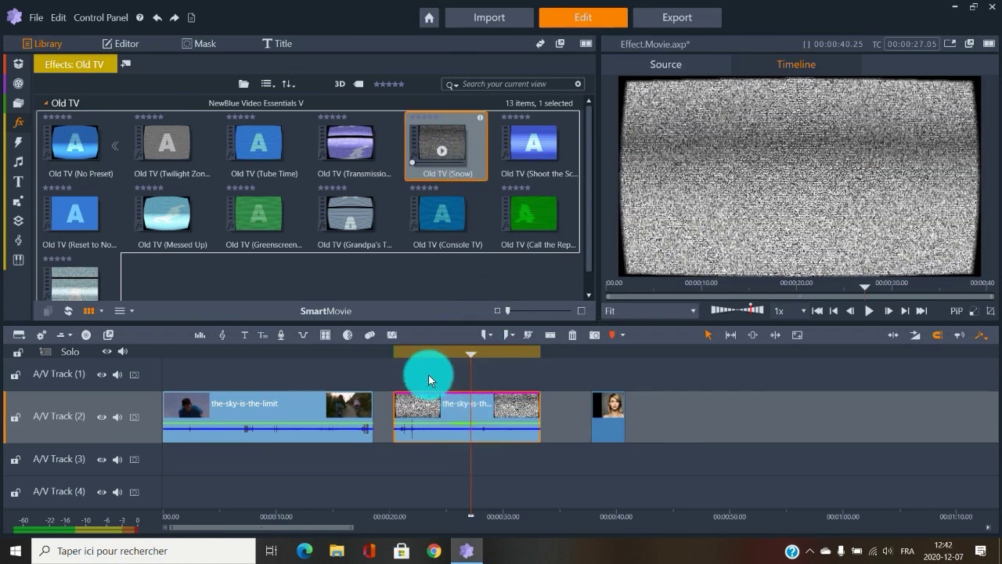
{"action": "left_click", "coordinate": [455, 354]}
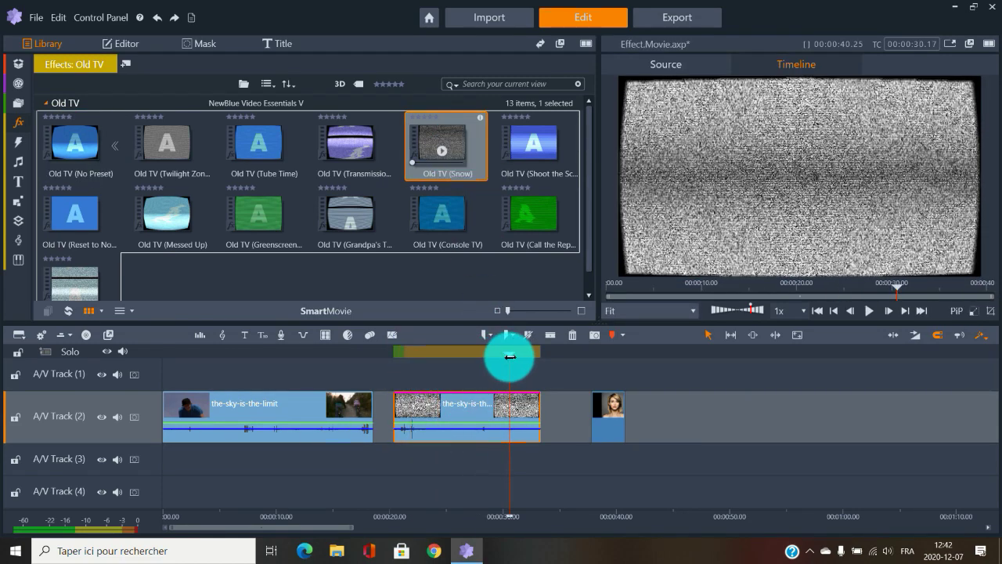
{"action": "left_click", "coordinate": [461, 354]}
Delete all effects from the second clip to remove Old TV (Snow)
{"action": "right_click", "coordinate": [472, 407]}
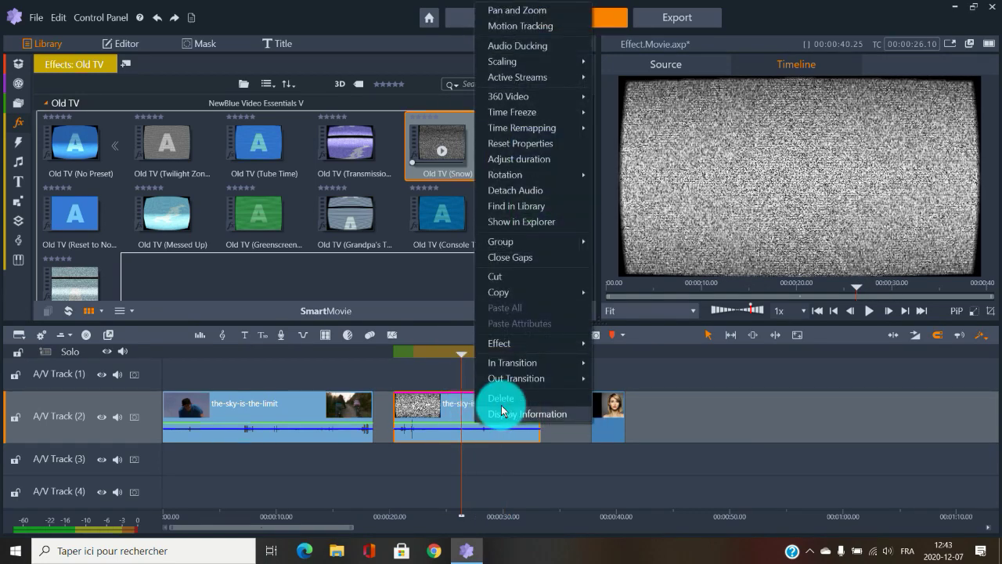
{"action": "mouse_move", "coordinate": [595, 346]}
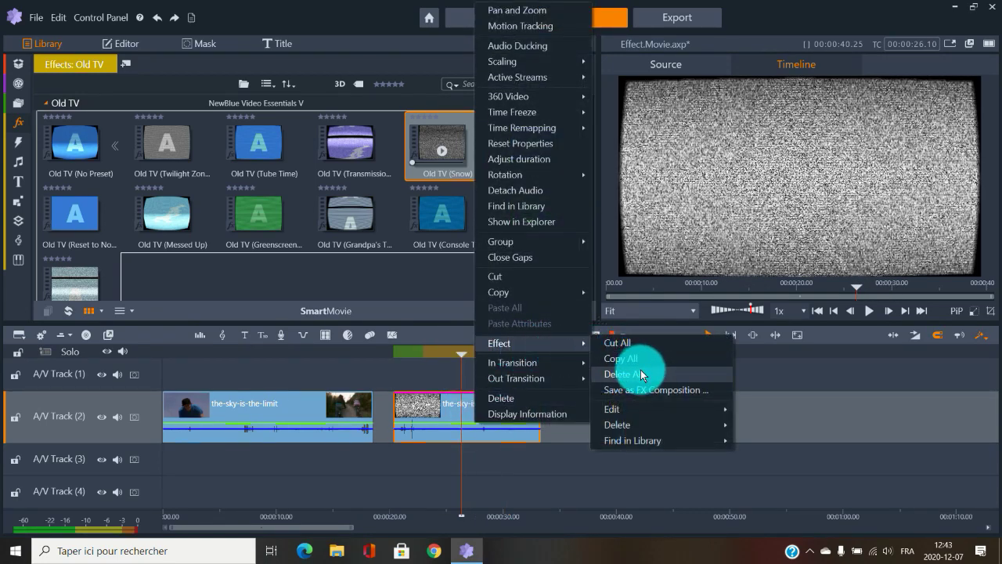
{"action": "left_click", "coordinate": [636, 374]}
Apply Old TV (No Preset) to the second clip and play the clip from near its start
{"action": "left_click_drag", "start_coordinate": [68, 156], "coordinate": [468, 417]}
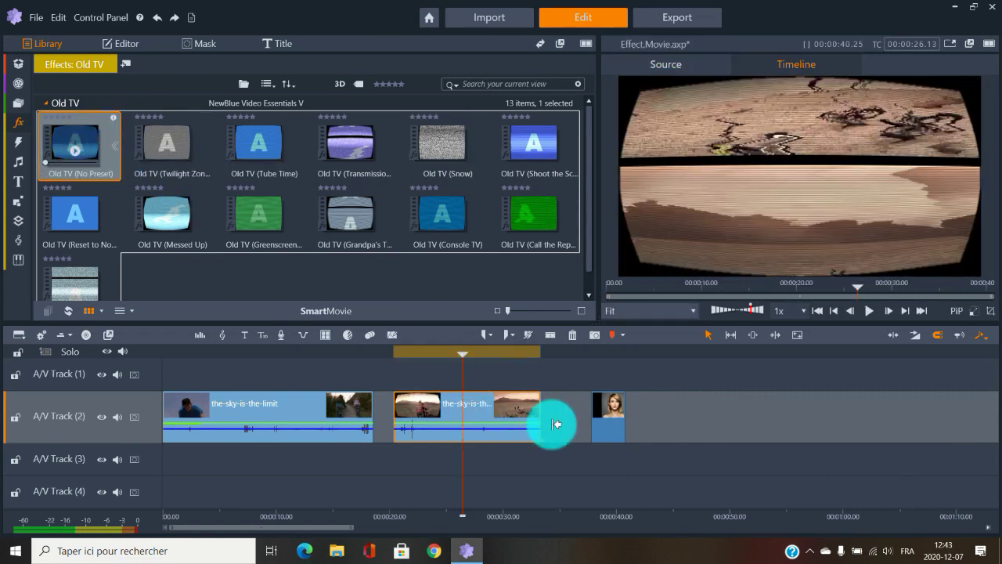
{"action": "left_click", "coordinate": [404, 356]}
{"action": "key", "text": "space"}
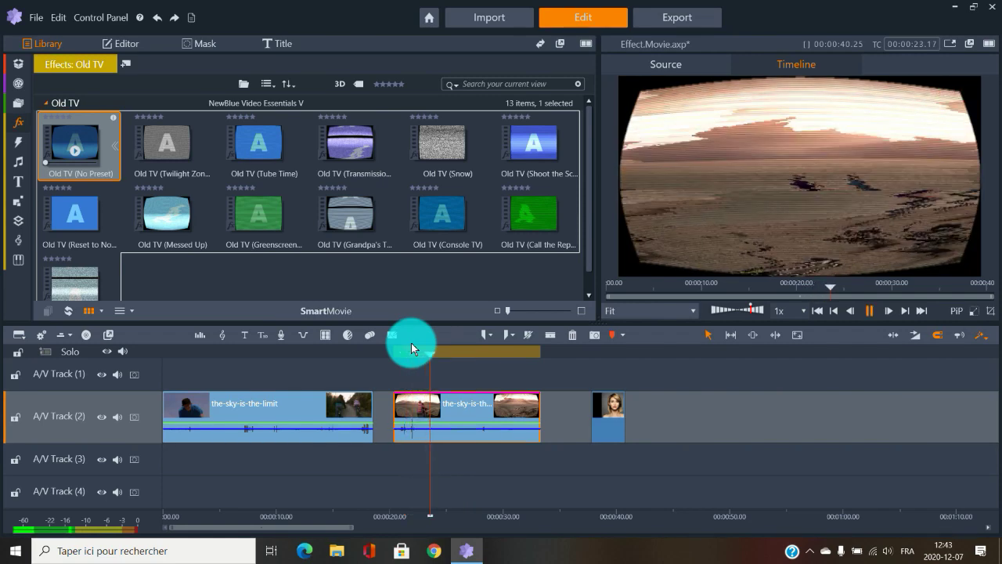
{"action": "key", "text": "space"}
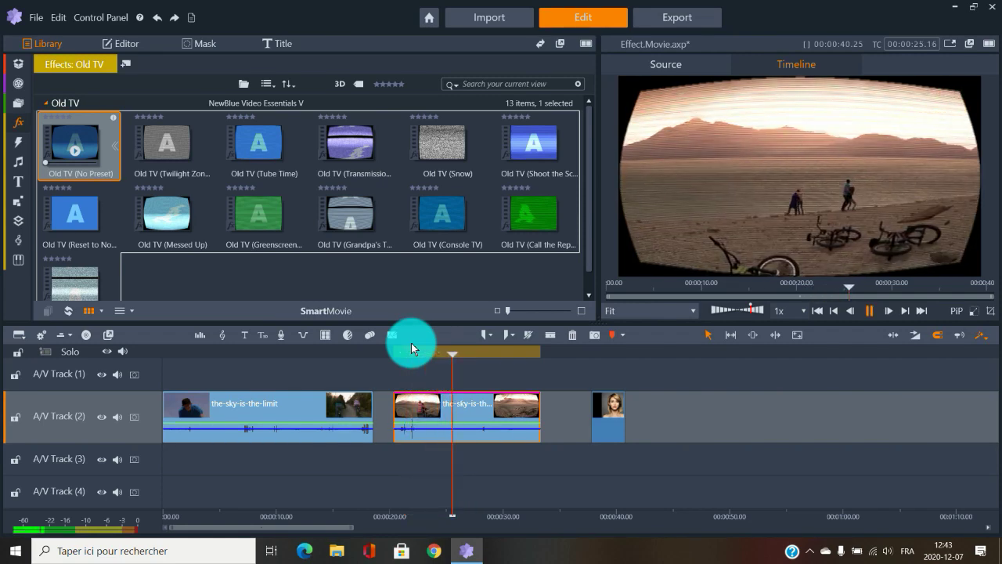
Delete all effects from the second clip to remove Old TV (No Preset)
{"action": "right_click", "coordinate": [499, 408]}
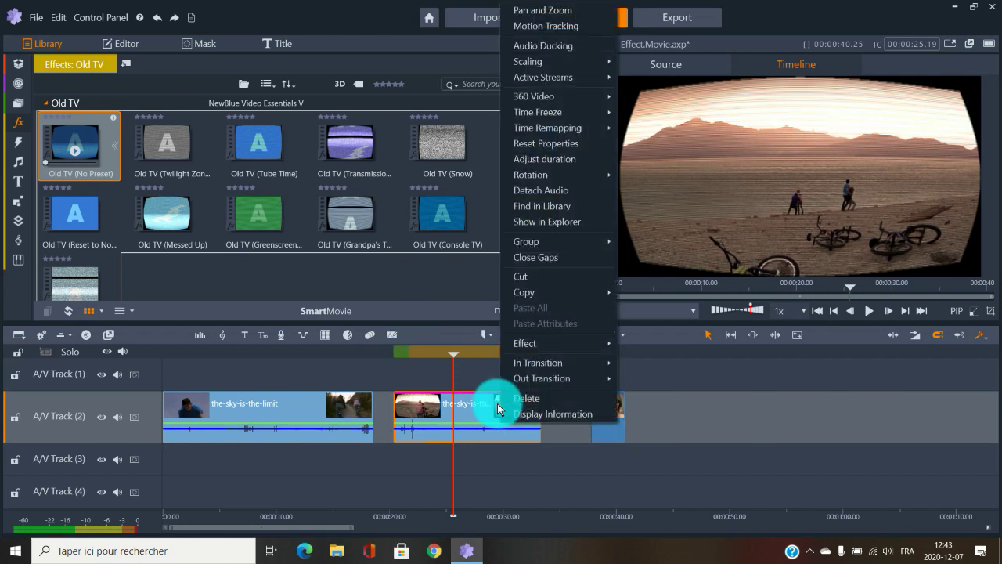
{"action": "mouse_move", "coordinate": [563, 344]}
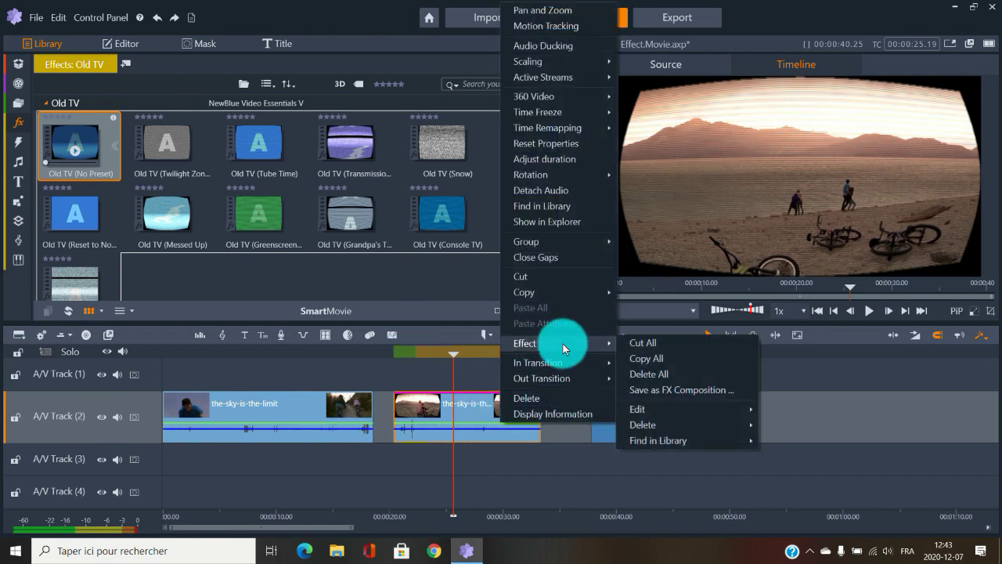
{"action": "left_click", "coordinate": [660, 375]}
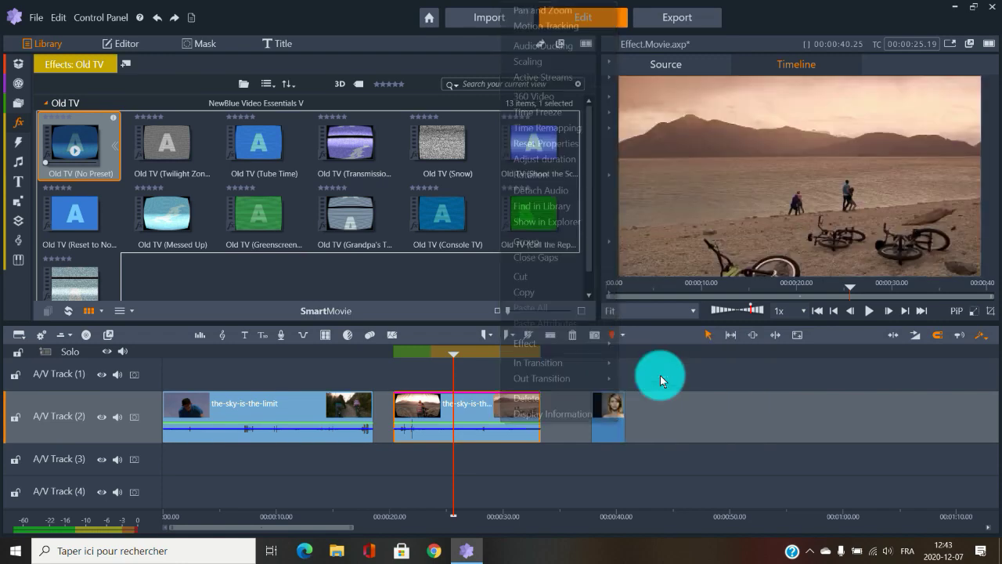
Browse to the Tile effects in NewBlue Video Essentials VI and apply Tile (No Preset) to the second clip
{"action": "left_click", "coordinate": [20, 125]}
{"action": "scroll", "coordinate": [78, 279], "scroll_direction": "down", "scroll_amount": 3}
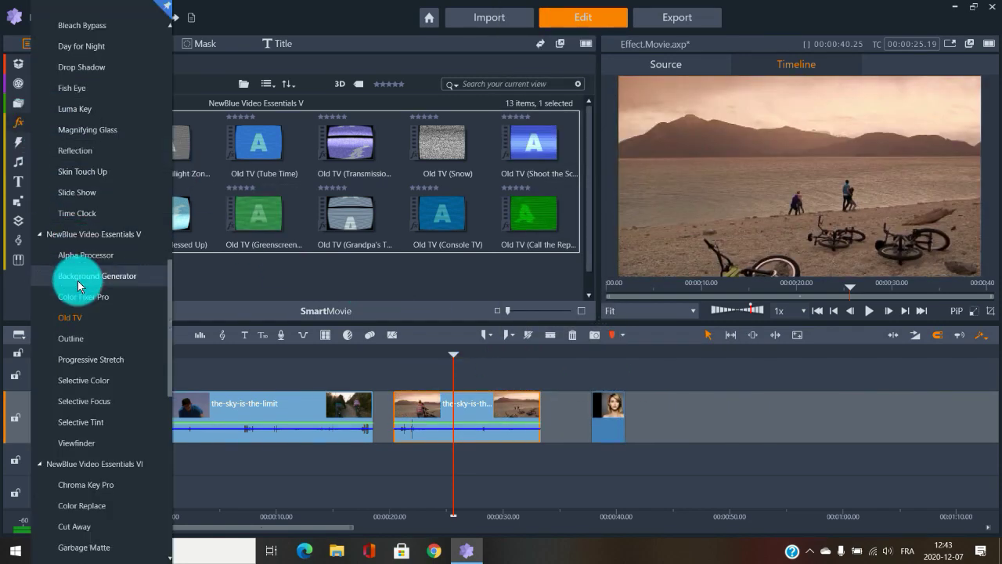
{"action": "scroll", "coordinate": [80, 288], "scroll_direction": "down", "scroll_amount": 1}
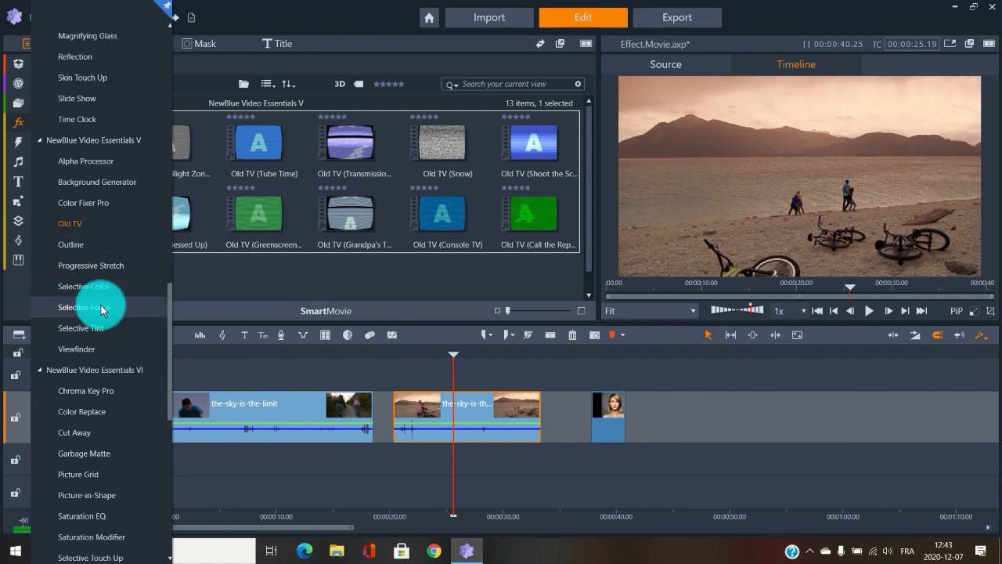
{"action": "scroll", "coordinate": [102, 306], "scroll_direction": "down", "scroll_amount": 3}
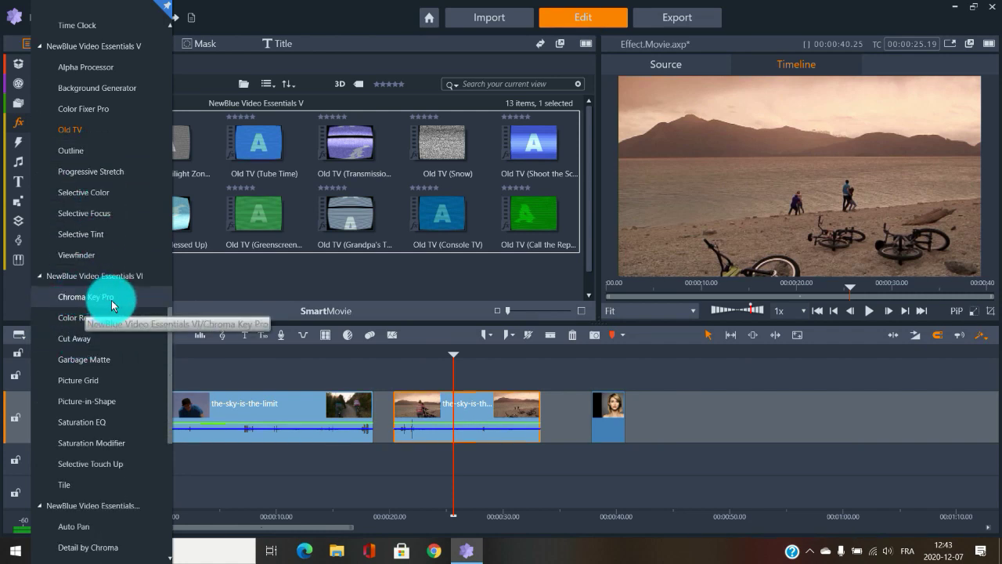
{"action": "scroll", "coordinate": [110, 298], "scroll_direction": "down", "scroll_amount": 1}
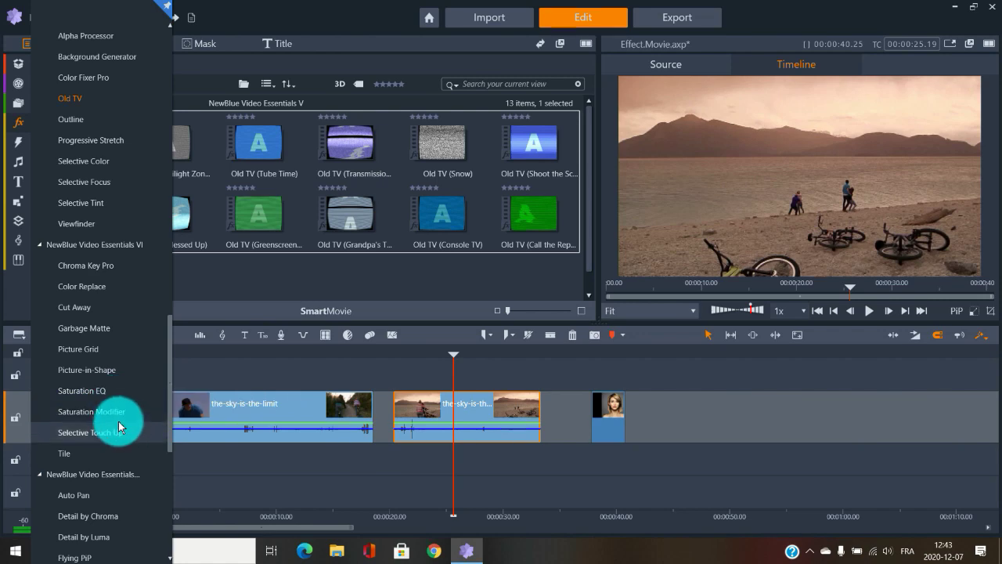
{"action": "scroll", "coordinate": [117, 422], "scroll_direction": "down", "scroll_amount": 2}
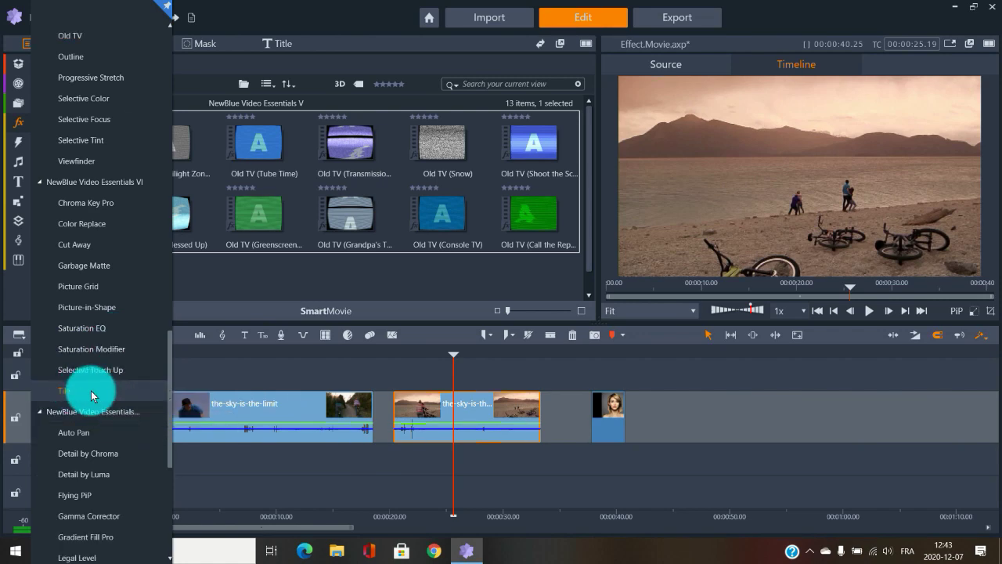
{"action": "left_click", "coordinate": [91, 391]}
{"action": "left_click", "coordinate": [115, 146]}
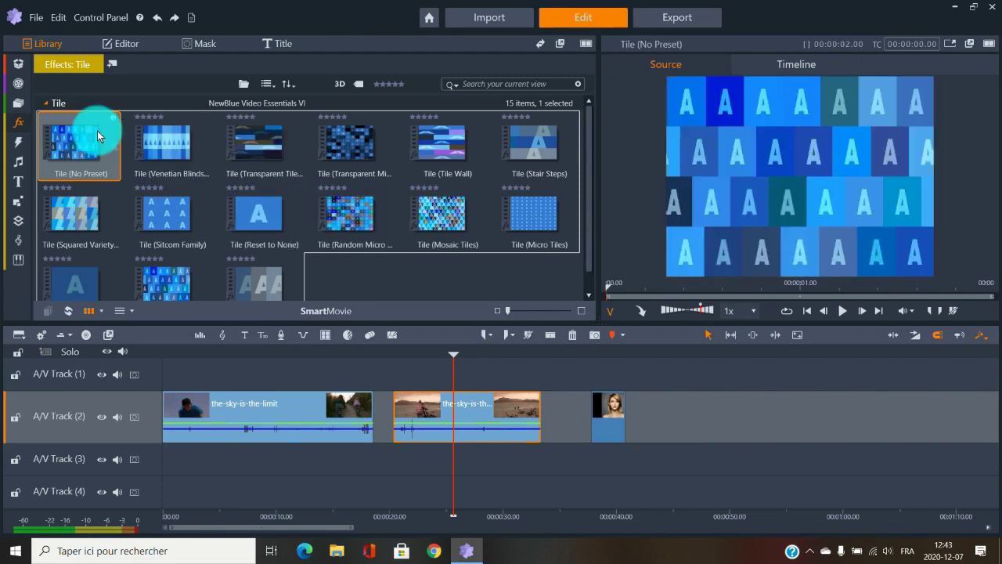
{"action": "left_click_drag", "start_coordinate": [101, 134], "coordinate": [444, 401]}
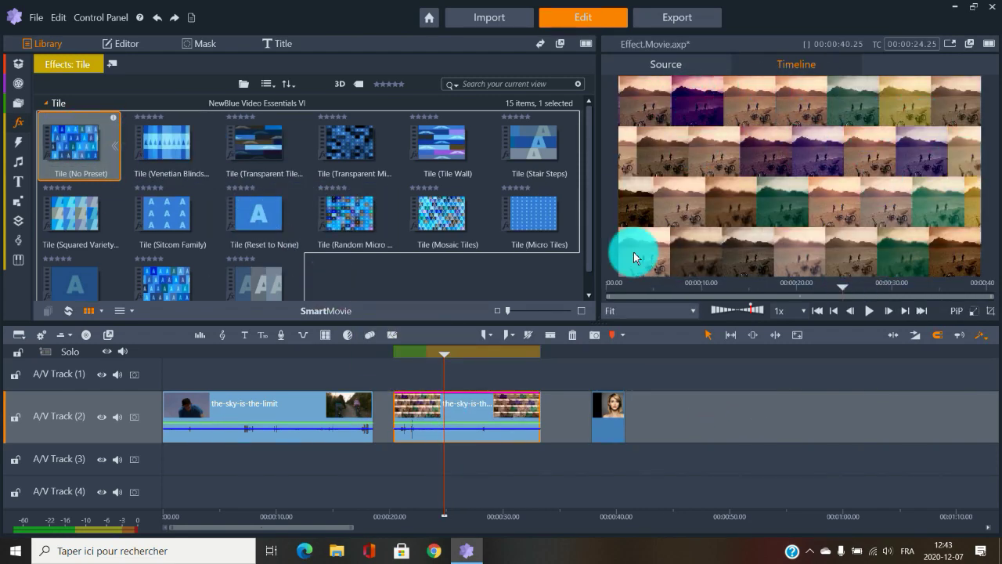
Delete all effects from the second clip to remove Tile (No Preset)
{"action": "right_click", "coordinate": [458, 413]}
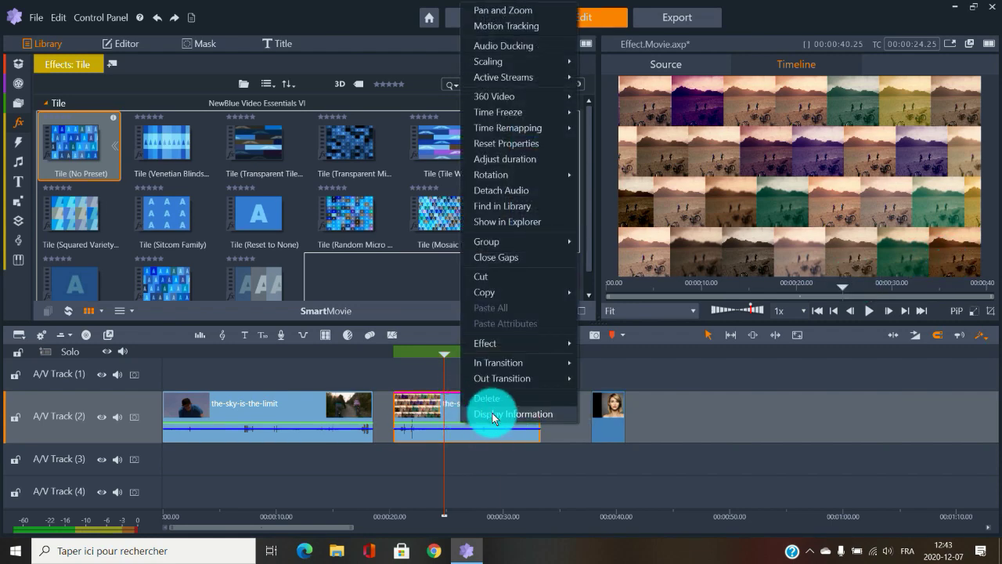
{"action": "left_click", "coordinate": [518, 349]}
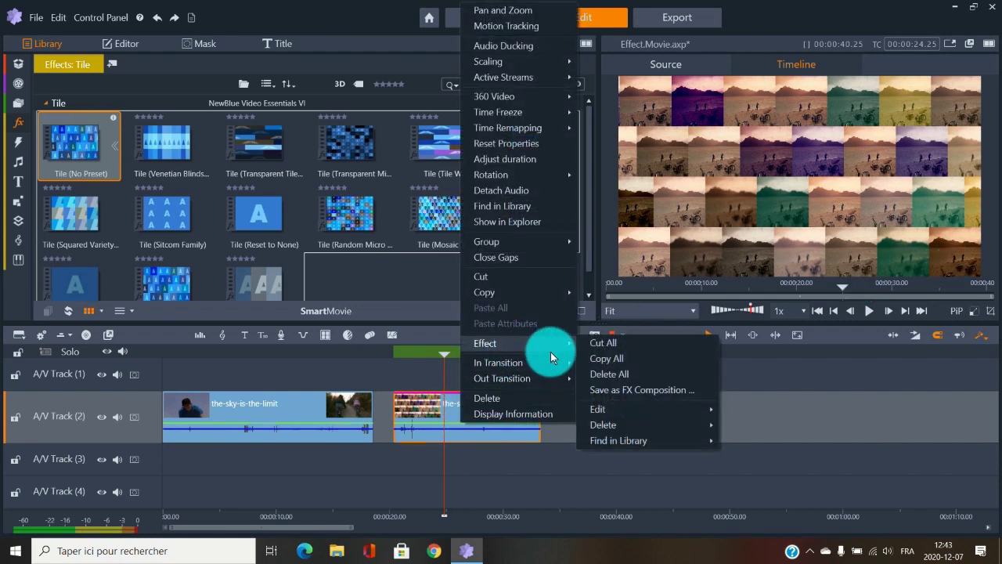
{"action": "left_click", "coordinate": [615, 373]}
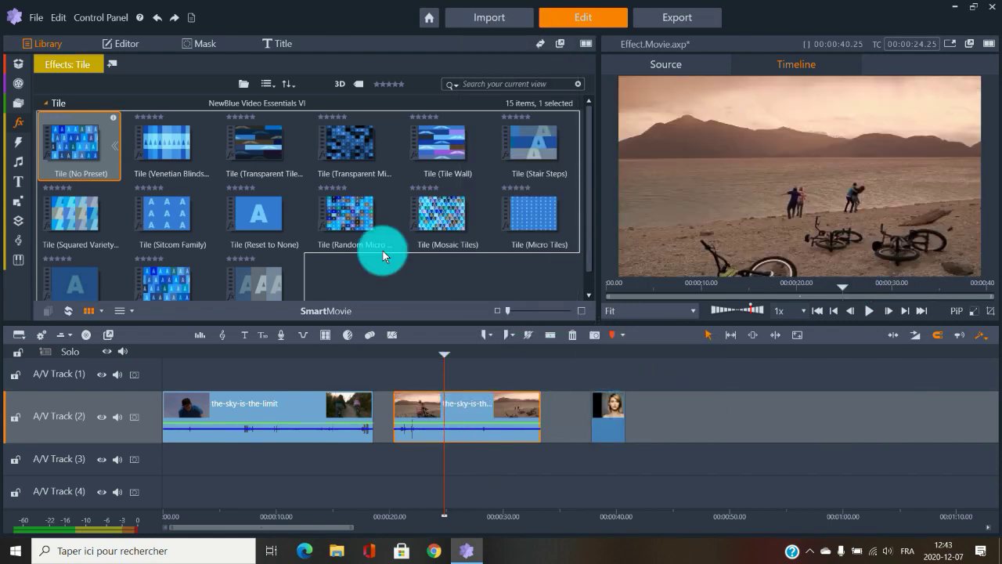
Expand the Flying PiP presets, apply Flying PiP (Top Left) to the second clip and scrub along the clip to view it
{"action": "left_click", "coordinate": [18, 122]}
{"action": "scroll", "coordinate": [115, 359], "scroll_direction": "down", "scroll_amount": 5}
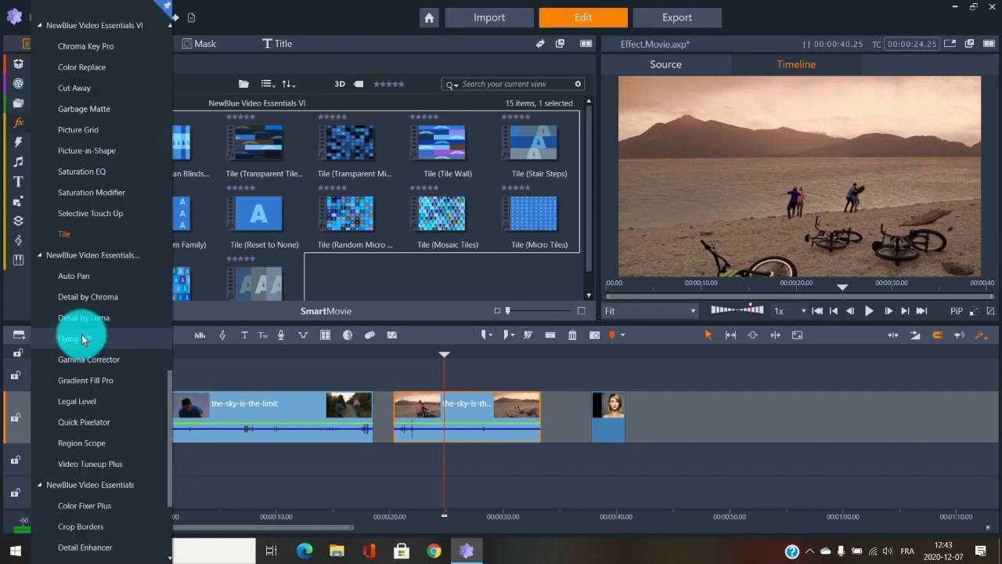
{"action": "left_click", "coordinate": [83, 339]}
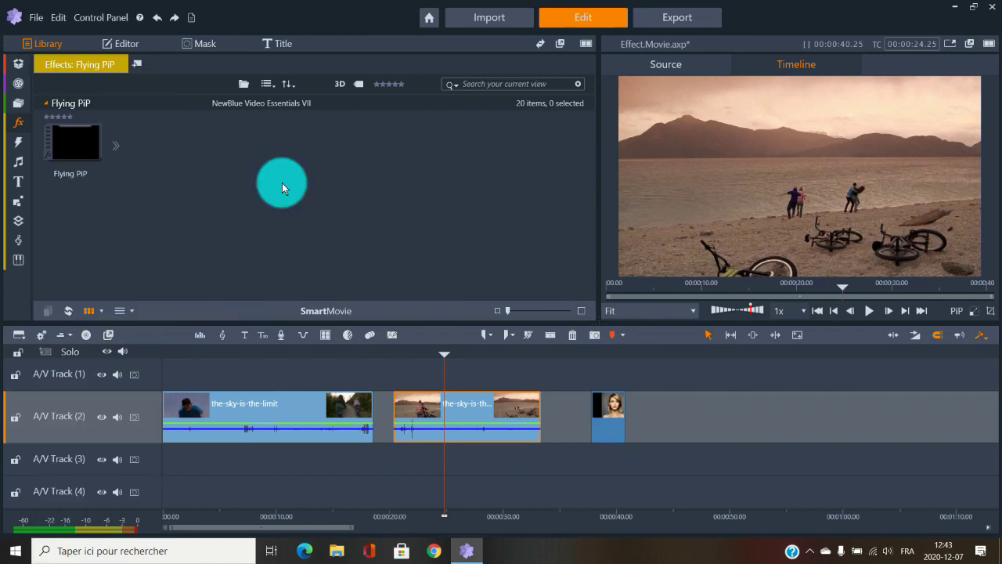
{"action": "double_click", "coordinate": [117, 145]}
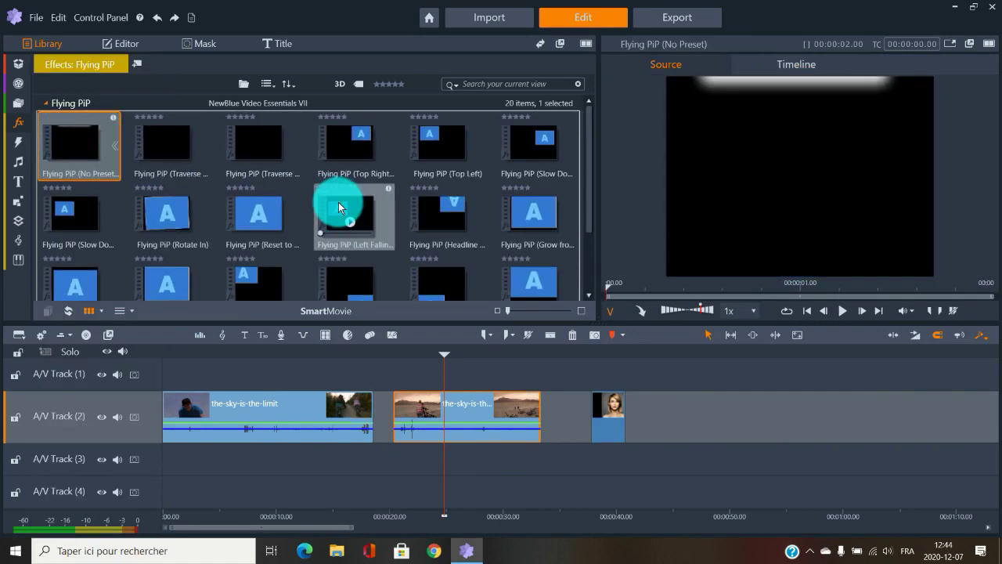
{"action": "scroll", "coordinate": [336, 205], "scroll_direction": "down", "scroll_amount": 1}
{"action": "scroll", "coordinate": [392, 219], "scroll_direction": "up", "scroll_amount": 1}
{"action": "left_click", "coordinate": [439, 149]}
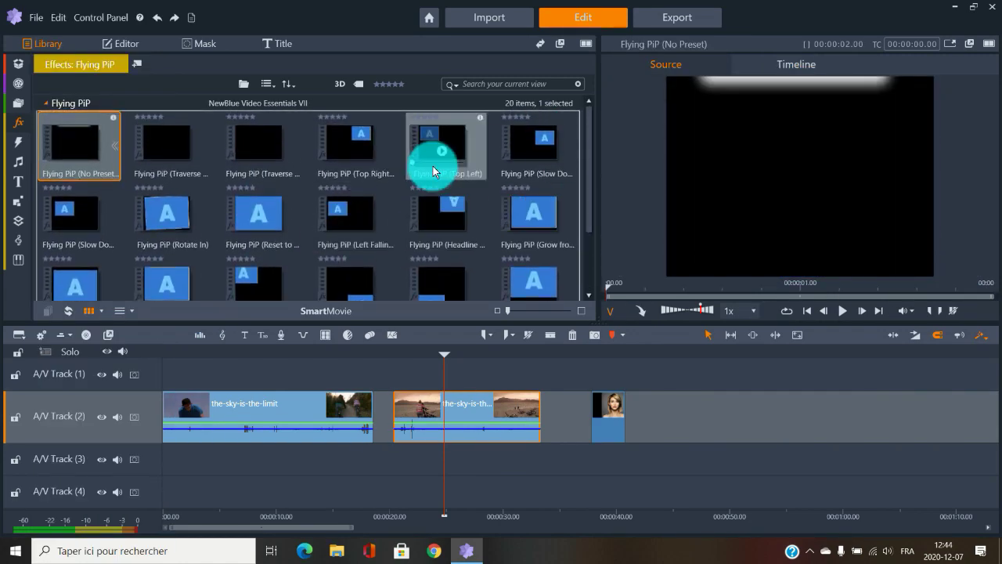
{"action": "left_click_drag", "start_coordinate": [431, 152], "coordinate": [496, 409]}
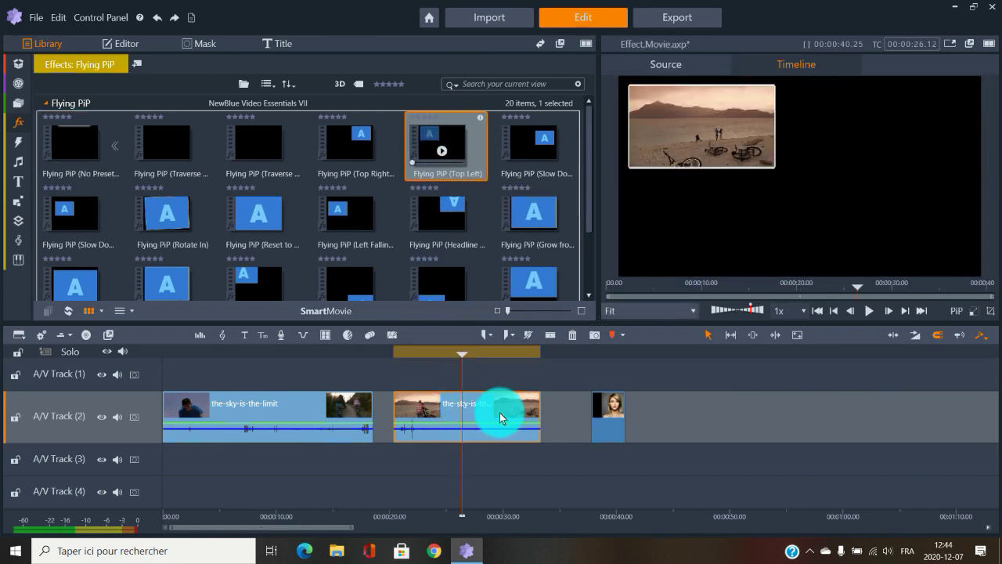
{"action": "left_click_drag", "start_coordinate": [450, 357], "coordinate": [490, 358]}
Delete all effects from the second clip to remove Flying PiP (Top Left)
{"action": "right_click", "coordinate": [465, 418]}
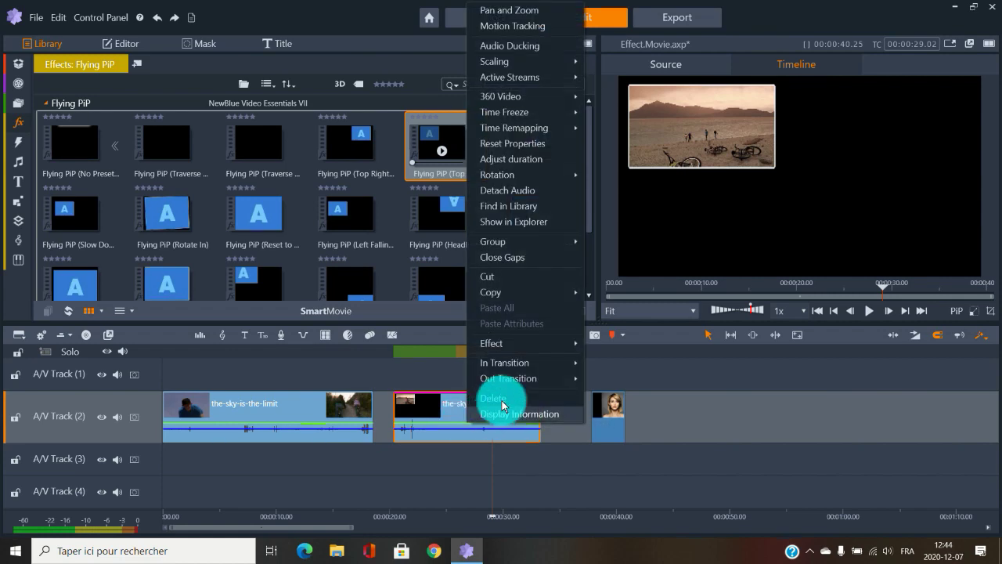
{"action": "mouse_move", "coordinate": [568, 347]}
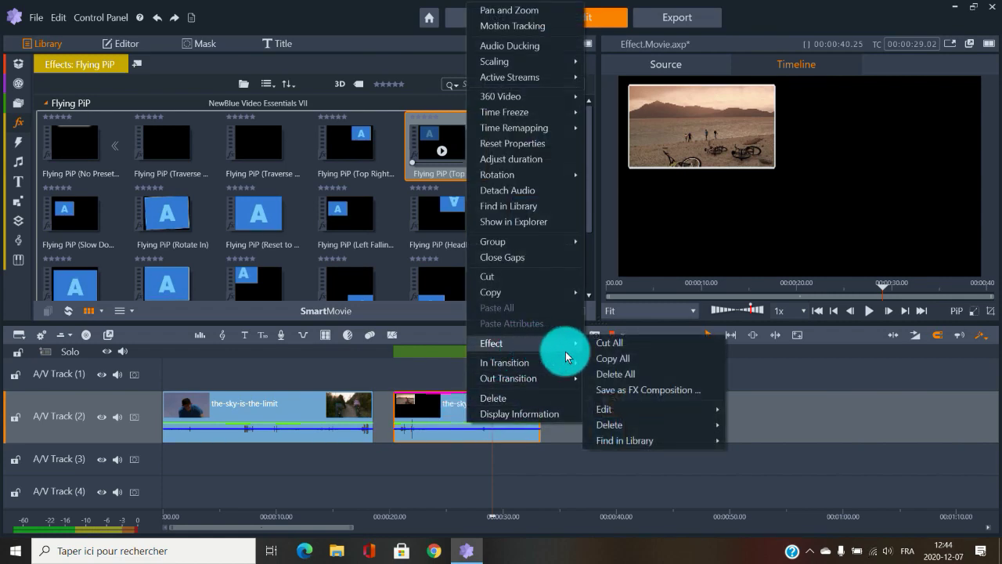
{"action": "left_click", "coordinate": [624, 377]}
View the portrait clip at the end of the track and apply the NewBlue Video Essentials Touch Up effect to it
{"action": "left_click", "coordinate": [20, 119]}
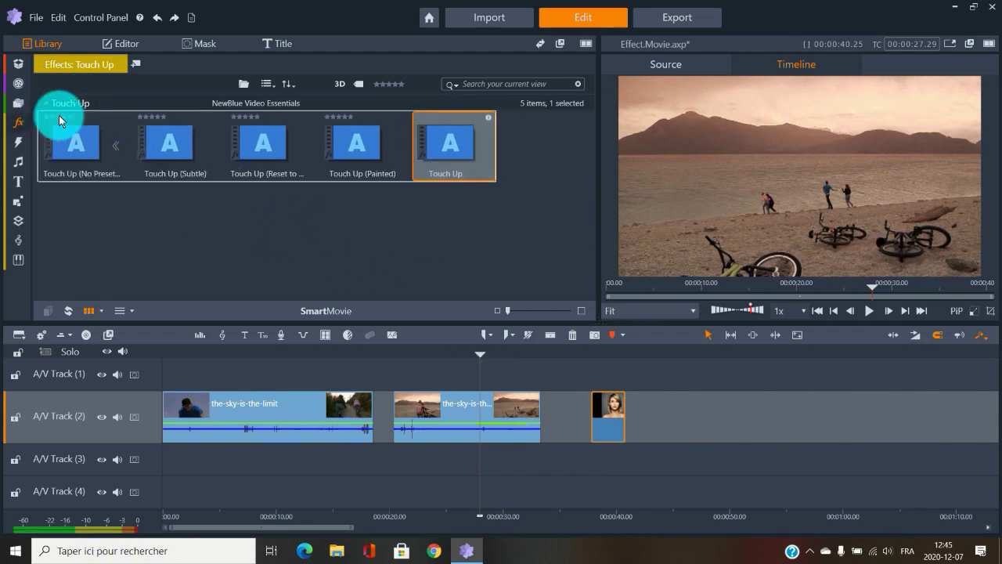
{"action": "left_click", "coordinate": [594, 352]}
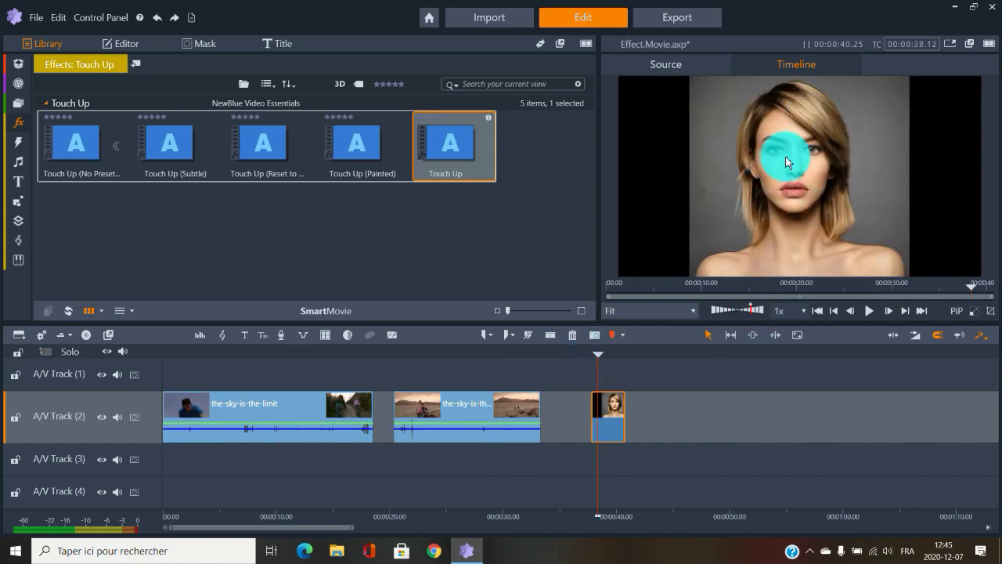
{"action": "left_click_drag", "start_coordinate": [477, 151], "coordinate": [609, 412]}
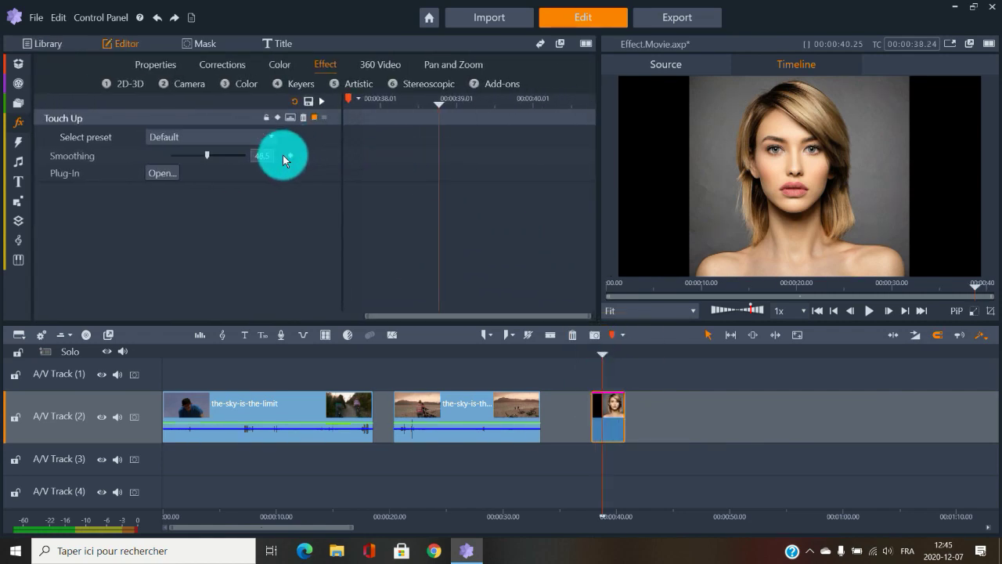
Try adjusting the Touch Up smoothing on the portrait clip and set its preset to Subtle
{"action": "left_click", "coordinate": [215, 154]}
{"action": "left_click", "coordinate": [253, 135]}
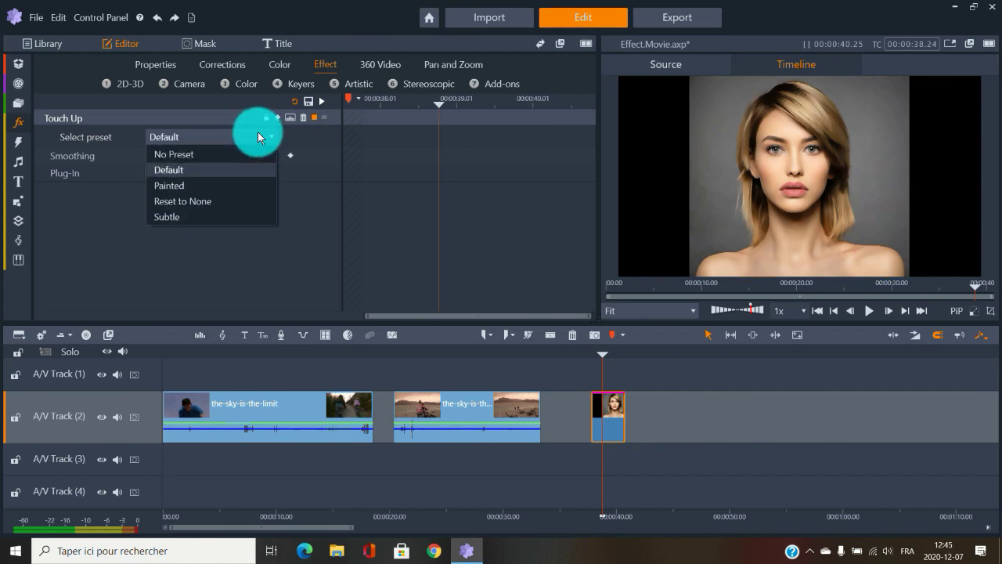
{"action": "left_click", "coordinate": [201, 216]}
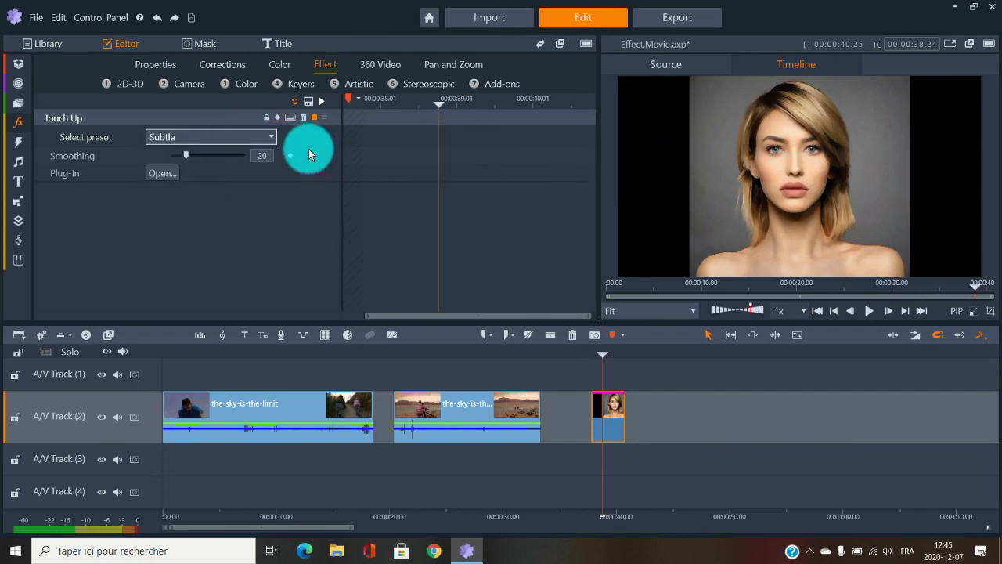
Set the Touch Up preset to Default and adjust its Smoothing to 29
{"action": "left_click", "coordinate": [270, 137]}
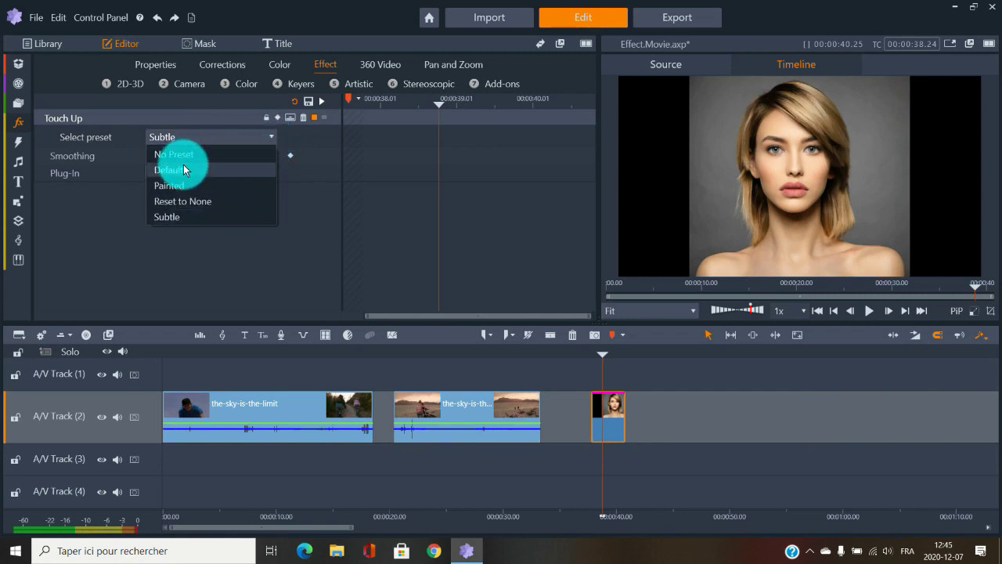
{"action": "left_click", "coordinate": [186, 170]}
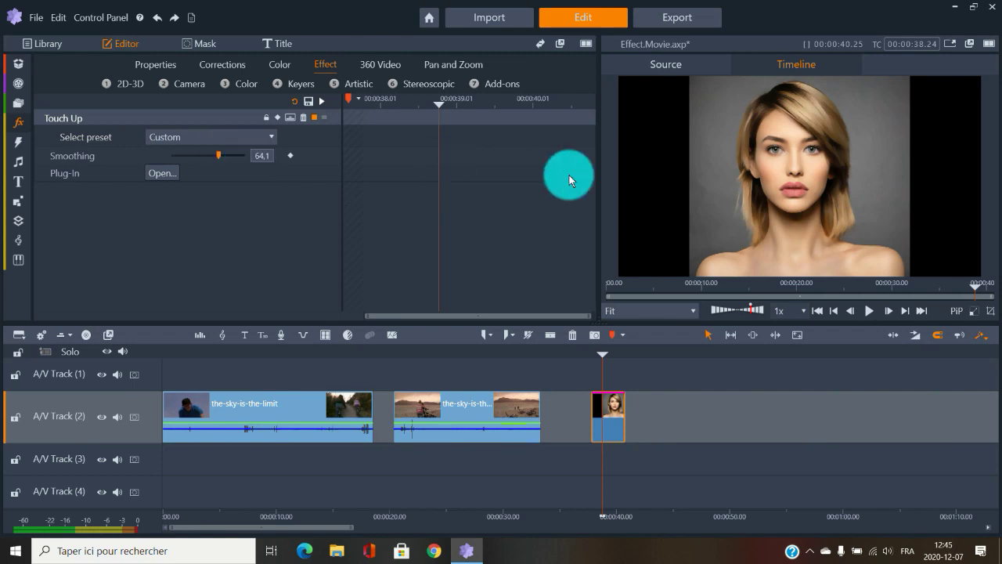
{"action": "left_click_drag", "start_coordinate": [218, 155], "coordinate": [193, 155]}
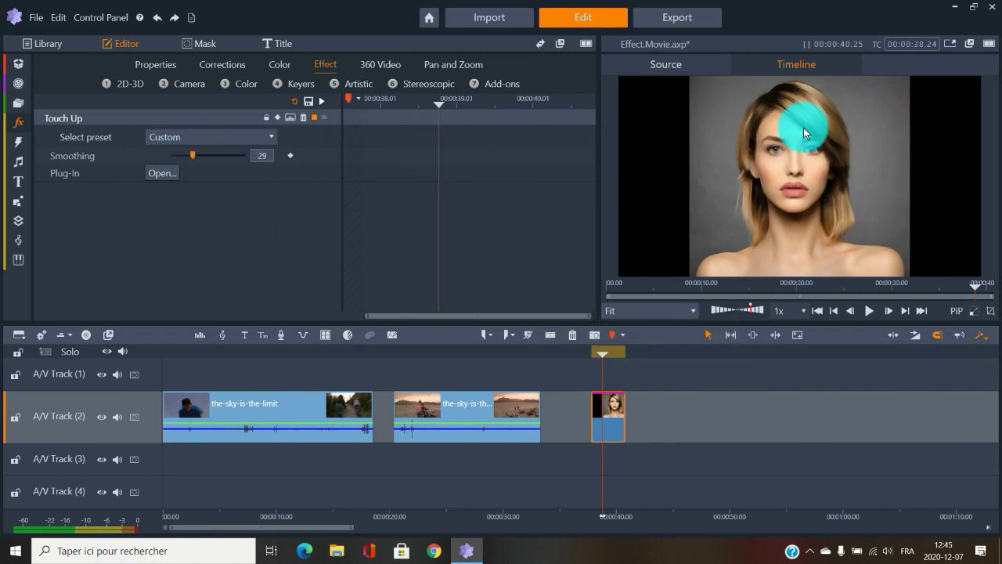
Delete all effects from the portrait clip to remove Touch Up
{"action": "right_click", "coordinate": [606, 406]}
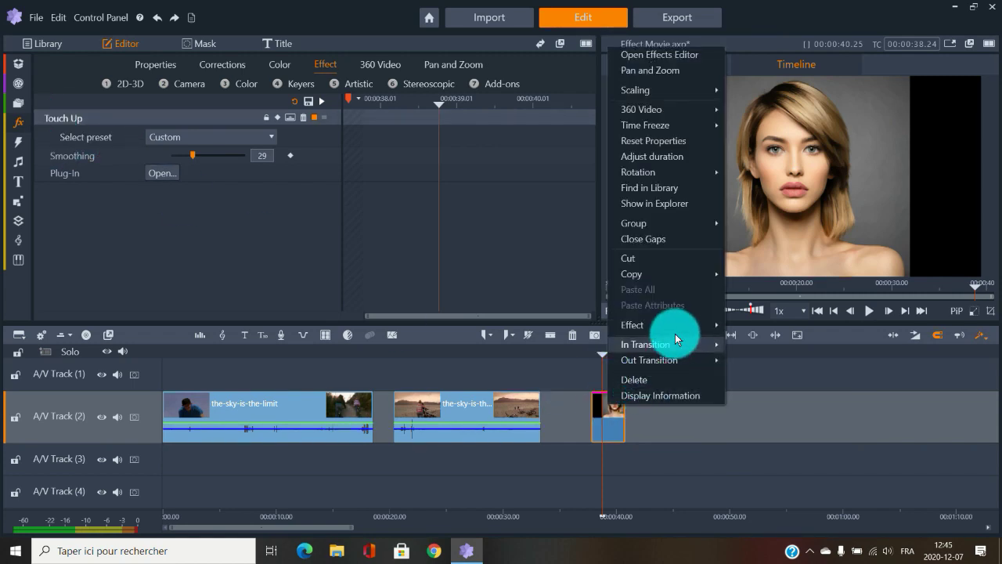
{"action": "mouse_move", "coordinate": [670, 324]}
{"action": "left_click", "coordinate": [774, 359]}
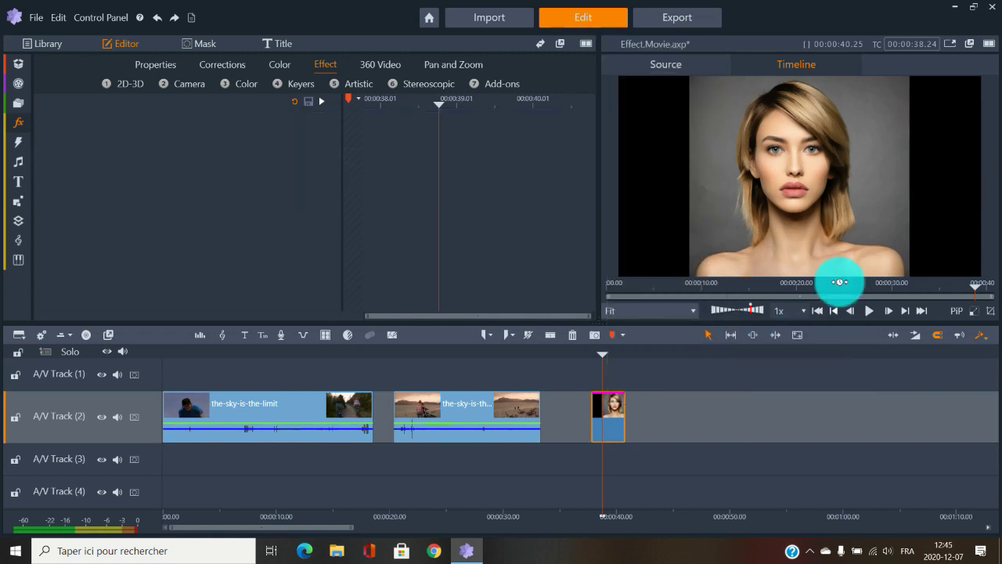
Open the Paint effects category and apply Oil Painting to the second clip
{"action": "mouse_move", "coordinate": [20, 129]}
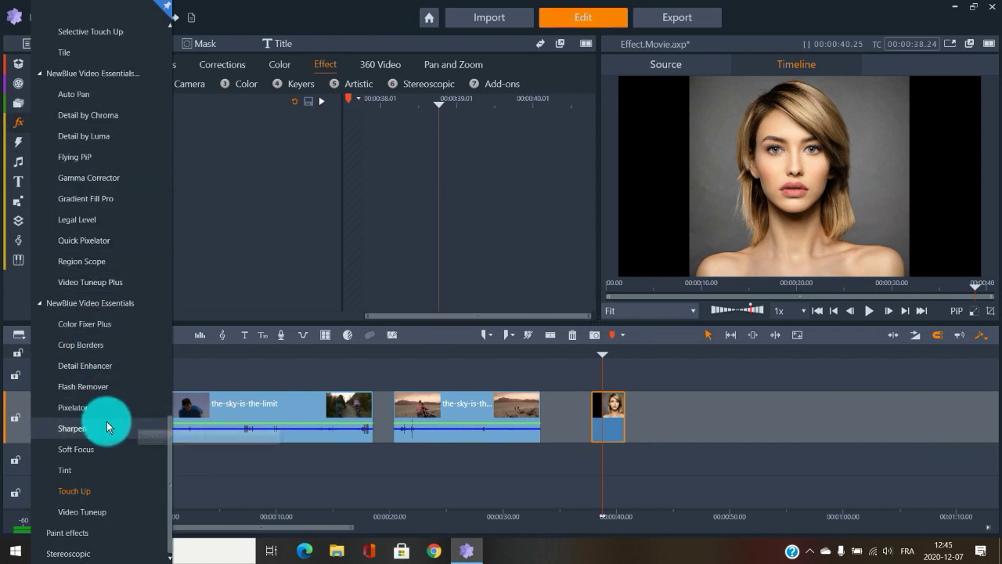
{"action": "left_click", "coordinate": [79, 533]}
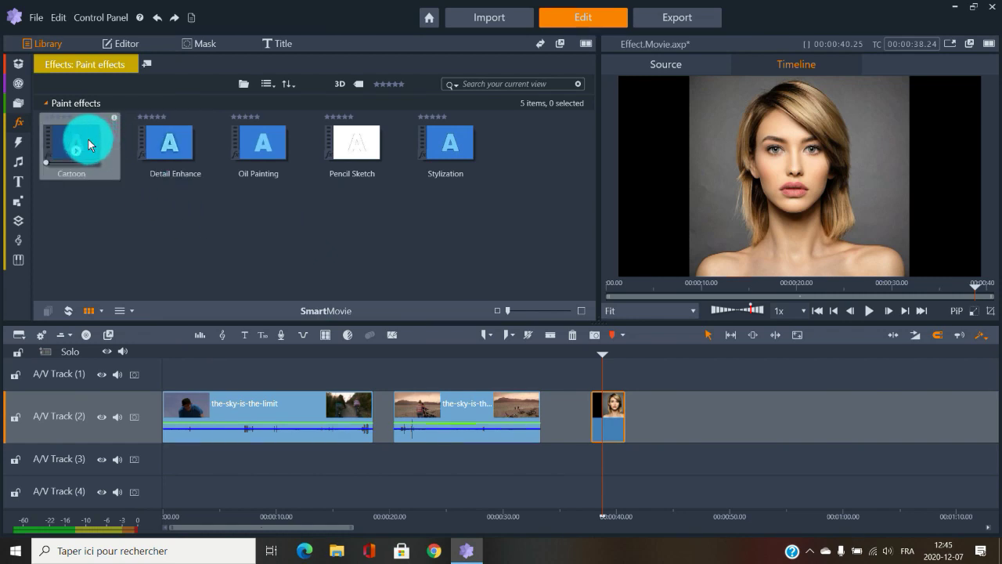
{"action": "mouse_move", "coordinate": [267, 139]}
{"action": "left_mouse_down"}
{"action": "mouse_move", "coordinate": [425, 357]}
{"action": "mouse_move", "coordinate": [437, 411]}
{"action": "left_mouse_up"}
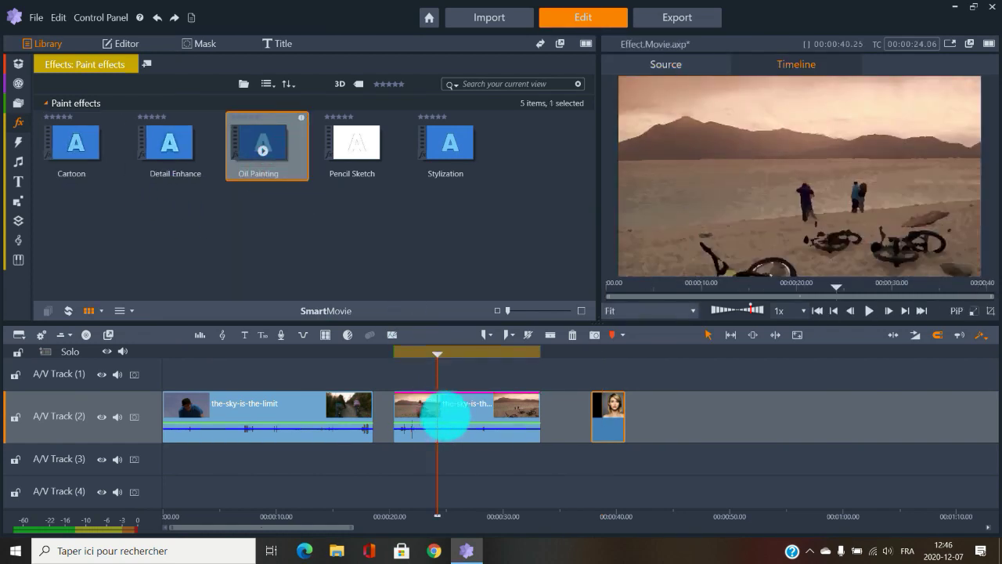
Open the second clip's Oil Painting settings and set Filter Radius to 3 and Intensity Levels to 101
{"action": "double_click", "coordinate": [465, 408]}
{"action": "left_click", "coordinate": [270, 159]}
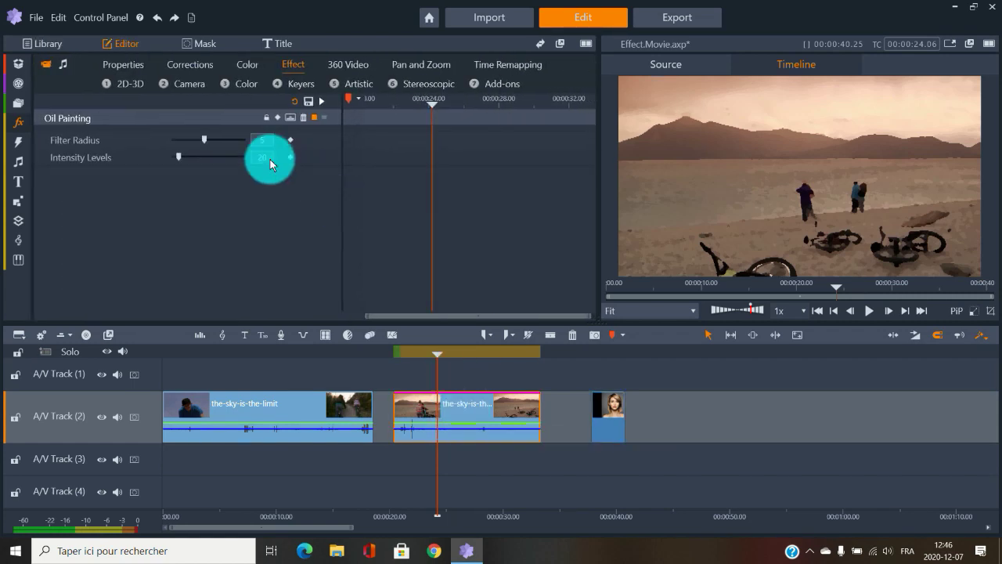
{"action": "mouse_move", "coordinate": [207, 136]}
{"action": "left_mouse_down"}
{"action": "mouse_move", "coordinate": [235, 142]}
{"action": "mouse_move", "coordinate": [222, 138]}
{"action": "left_mouse_up"}
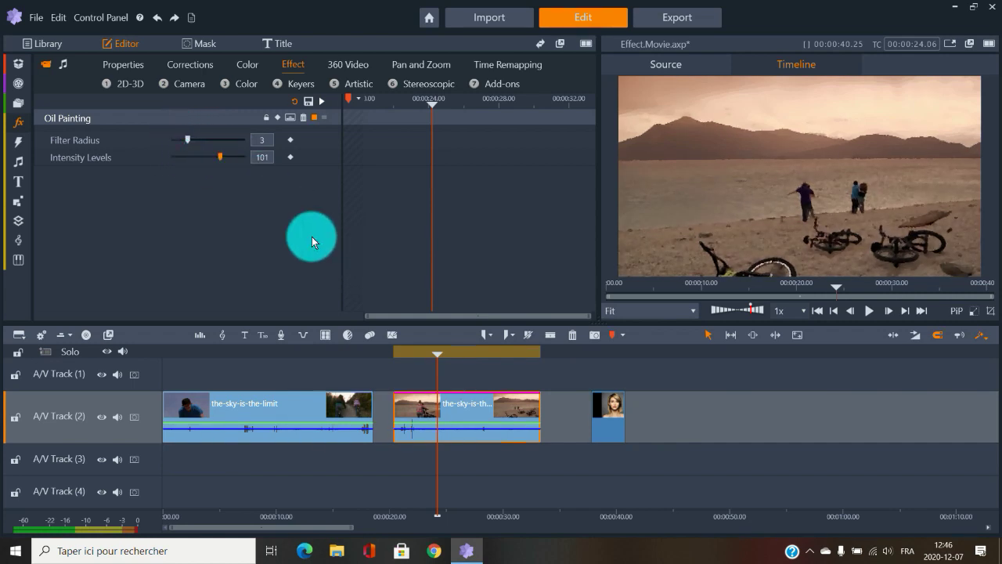
Return to the Paint effects category and preview the Cartoon effect in the source viewer
{"action": "left_click", "coordinate": [20, 122]}
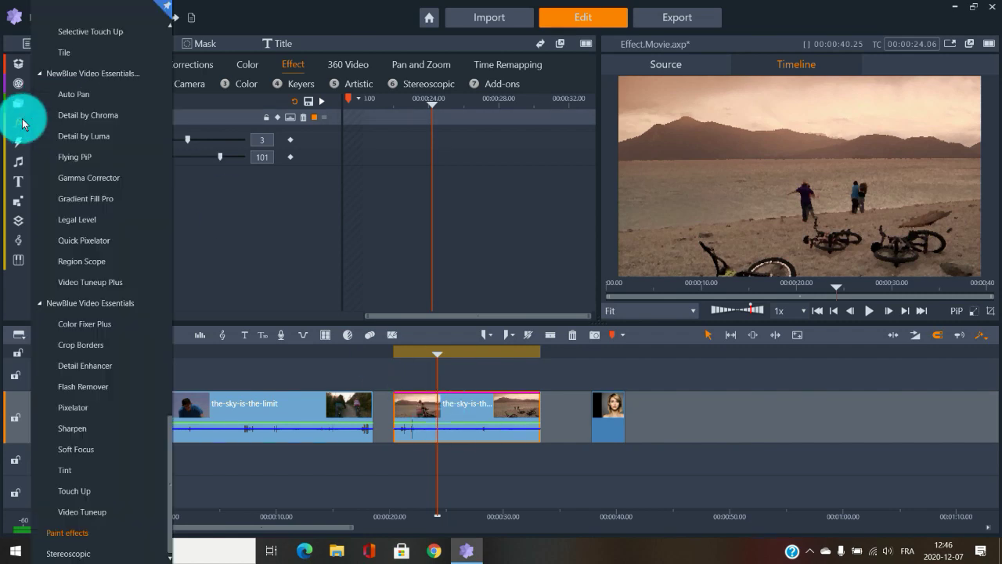
{"action": "left_click", "coordinate": [71, 533]}
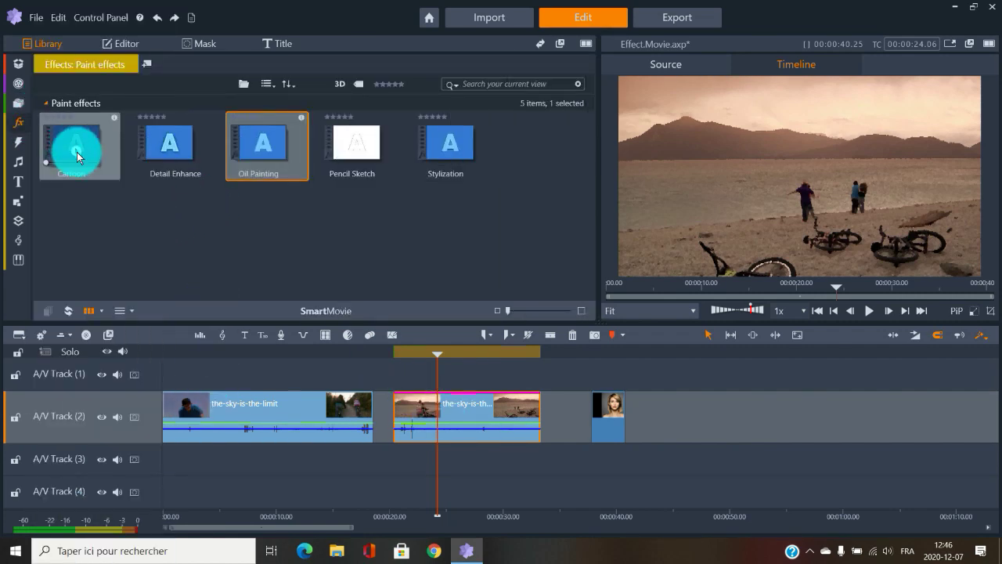
{"action": "left_click_drag", "start_coordinate": [77, 152], "coordinate": [805, 229]}
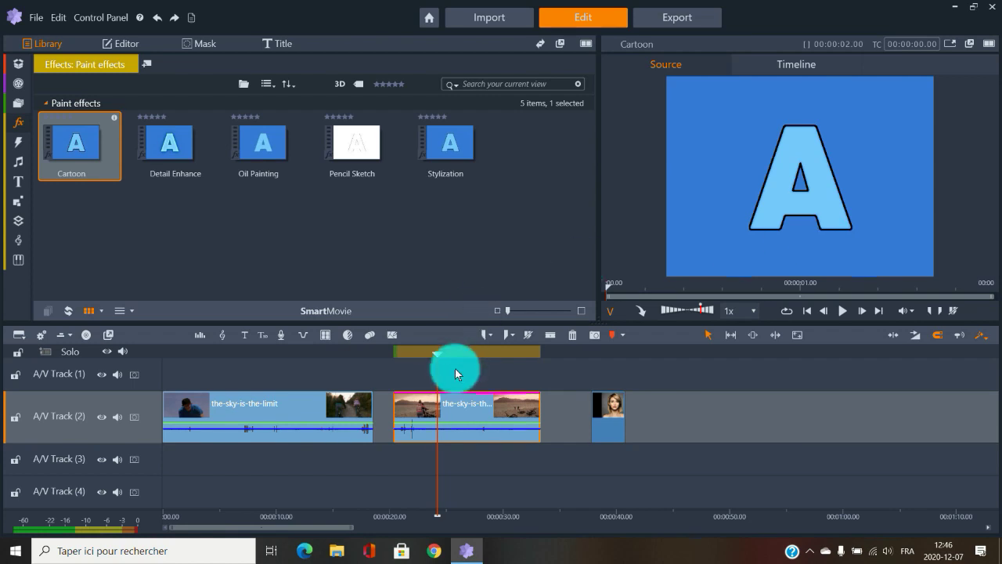
Open the Effect options of the second clip on A/V Track (2)
{"action": "right_click", "coordinate": [474, 408]}
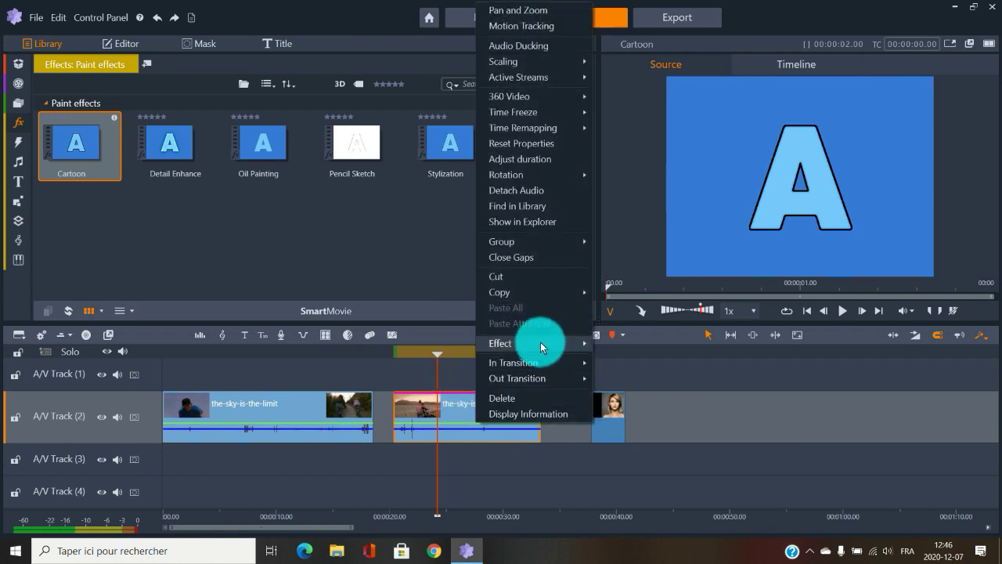
{"action": "mouse_move", "coordinate": [540, 342]}
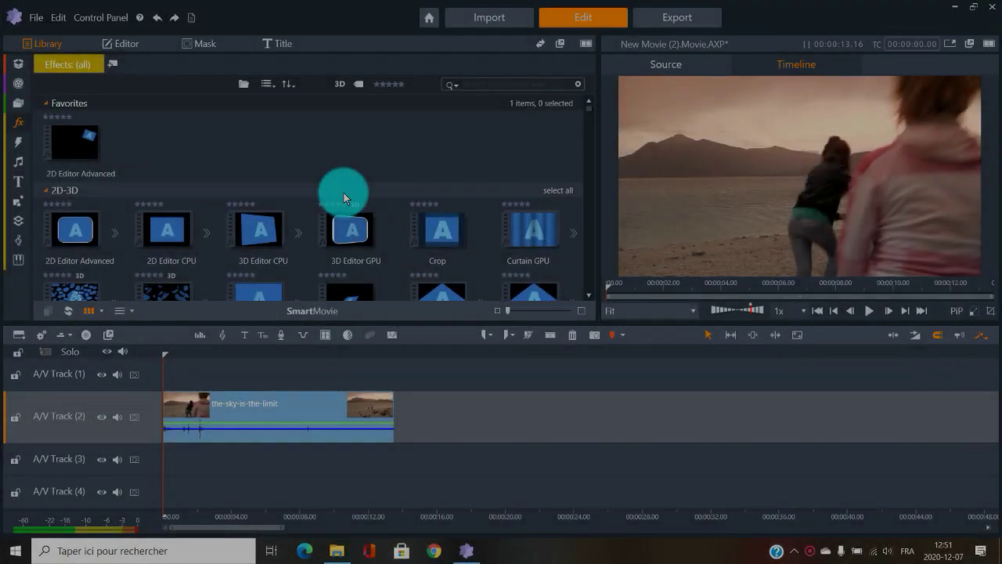
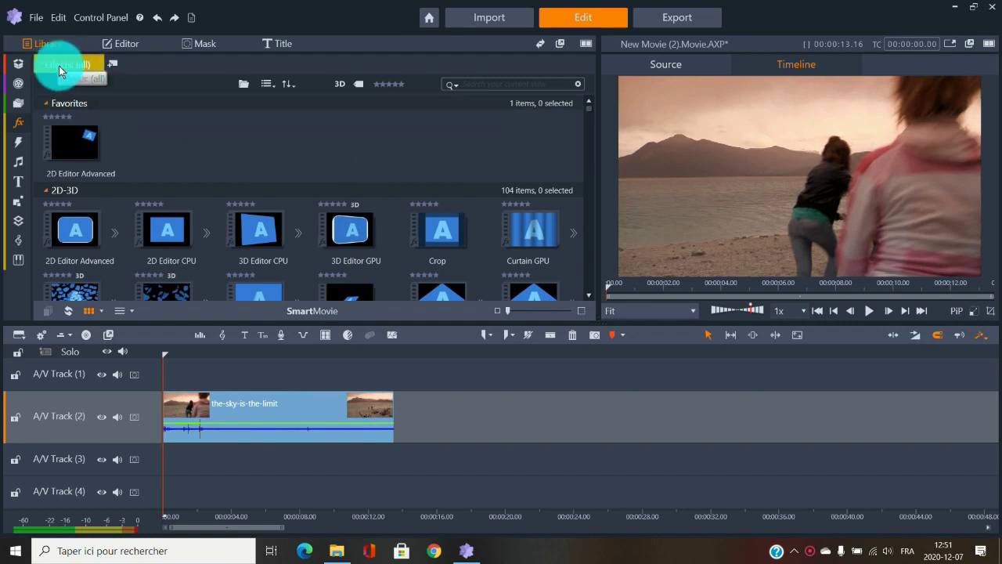
Show the full effects library and search it for "skin"
{"action": "left_click", "coordinate": [24, 128]}
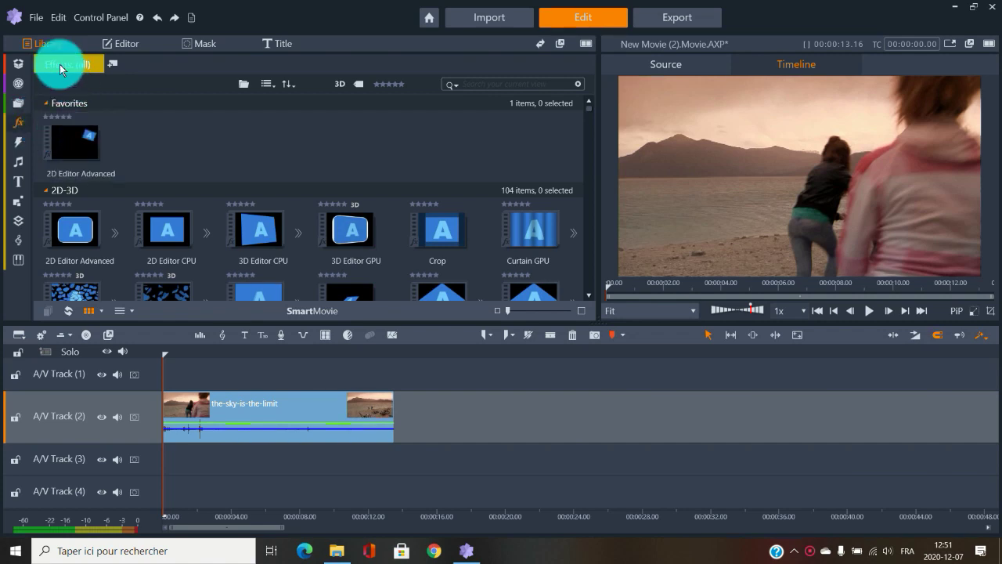
{"action": "left_click", "coordinate": [493, 82]}
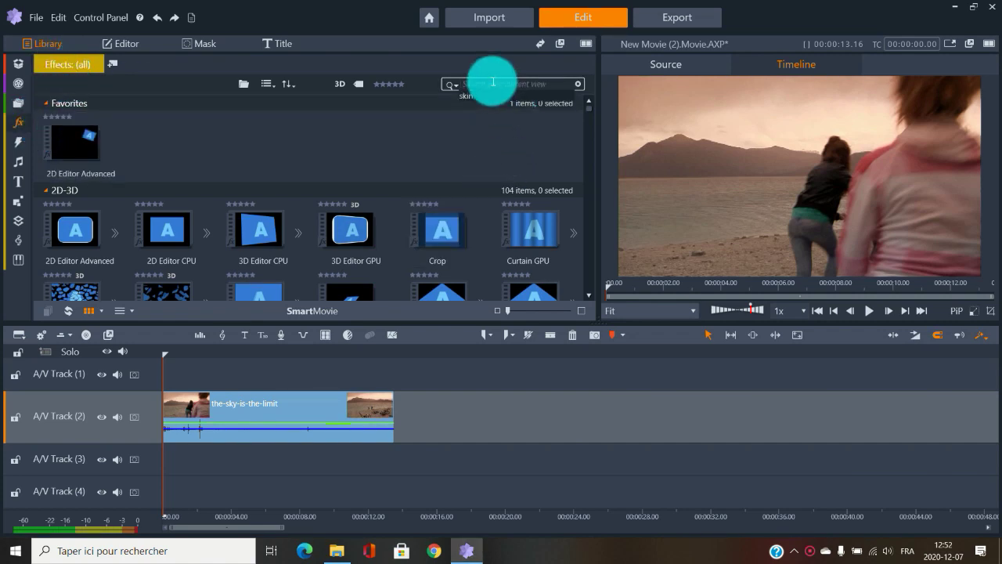
{"action": "type", "text": "s"}
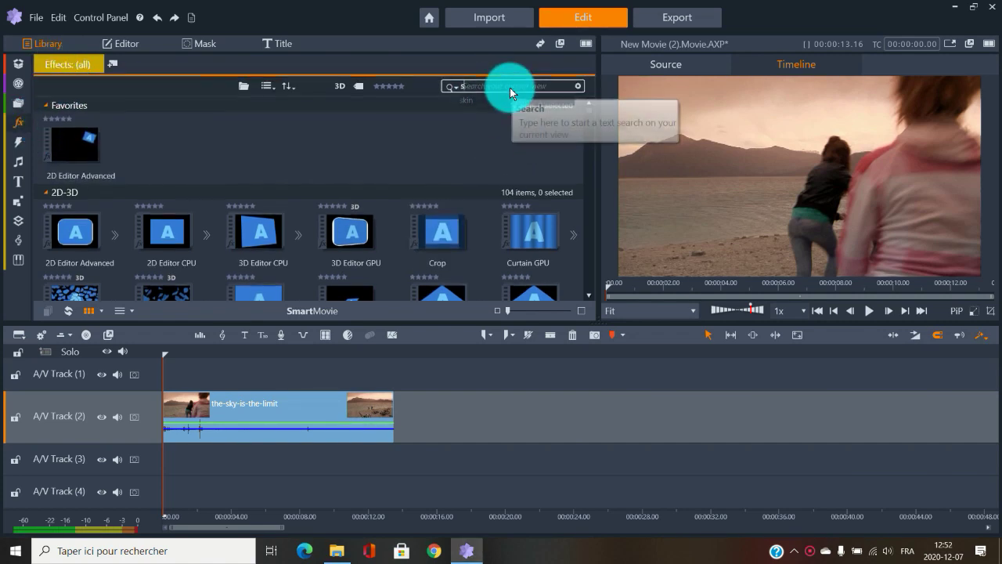
{"action": "type", "text": "kin"}
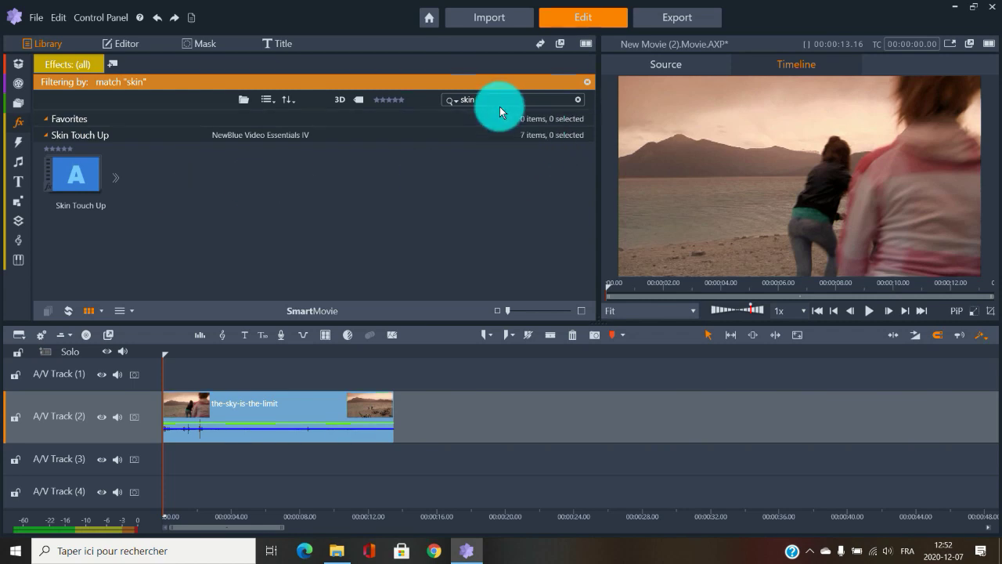
Search the full effects library for "crop" instead, and clear the search term
{"action": "double_click", "coordinate": [457, 100]}
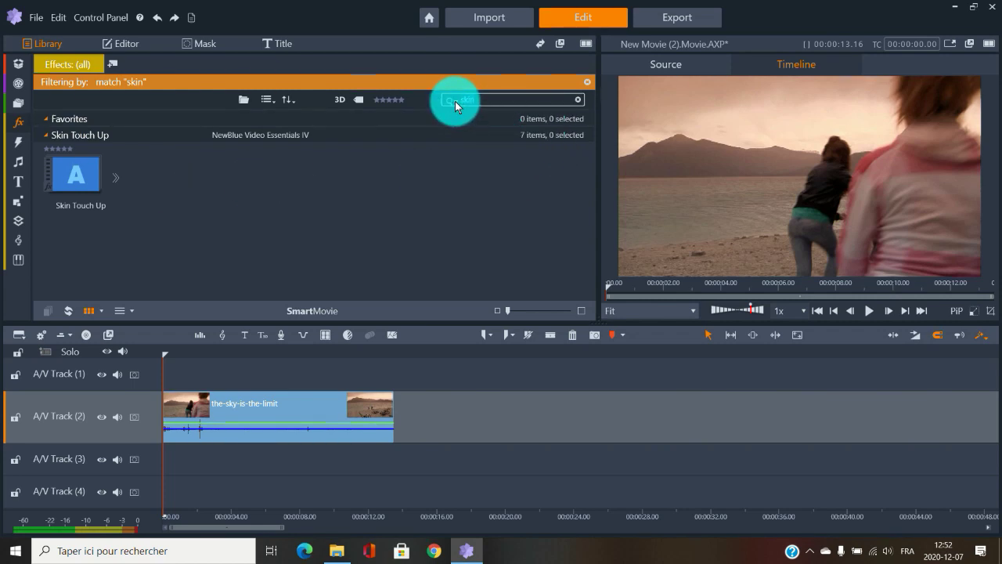
{"action": "type", "text": "crop"}
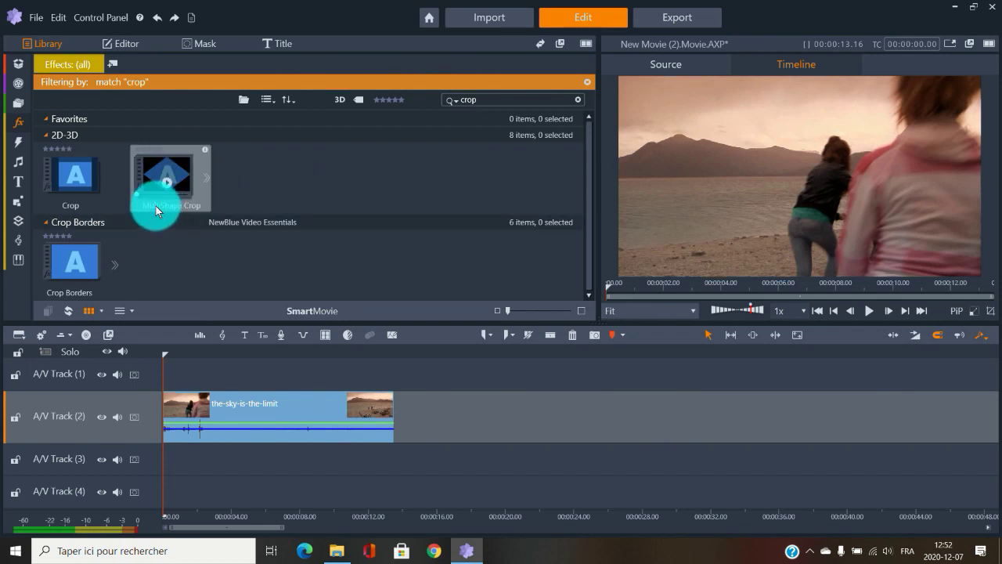
{"action": "key", "text": "BackSpace"}
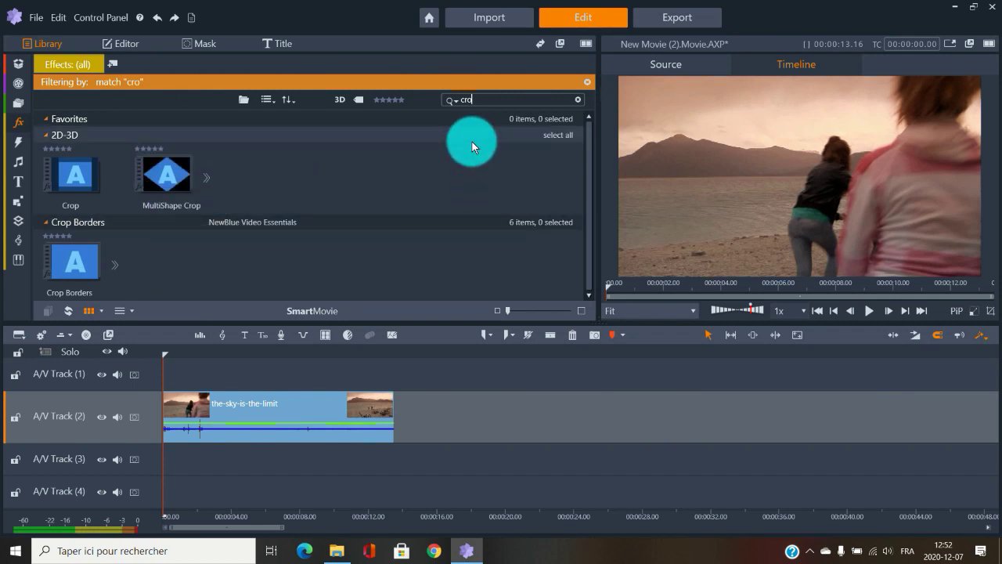
{"action": "key", "text": "BackSpace"}
{"action": "key", "text": "BackSpace"}
{"action": "key", "text": "BackSpace"}
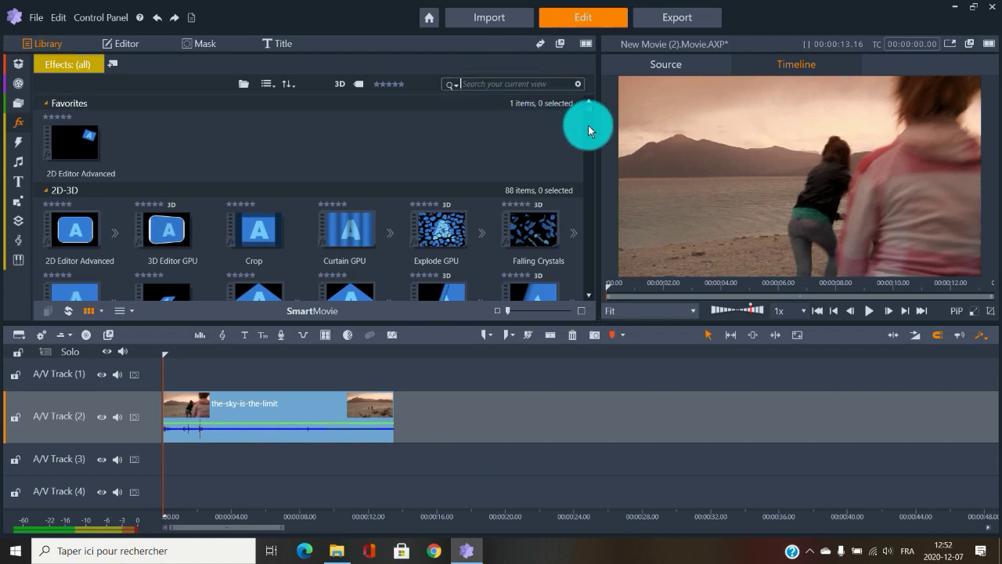
Preview the Color Swap effect in the source viewer and browse the neighbouring NewBlue Video Essentials effects
{"action": "left_click_drag", "start_coordinate": [589, 110], "coordinate": [580, 180]}
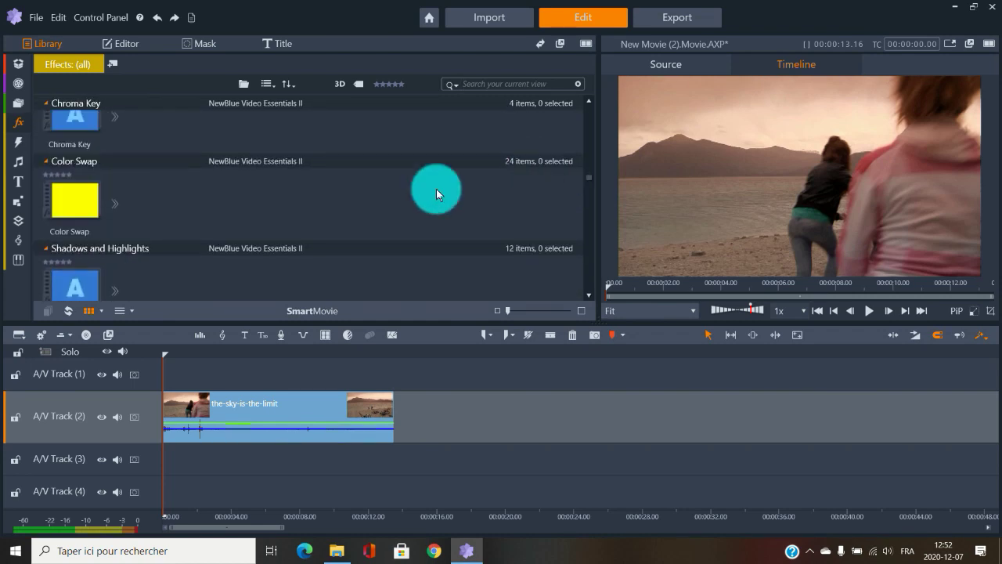
{"action": "double_click", "coordinate": [113, 201]}
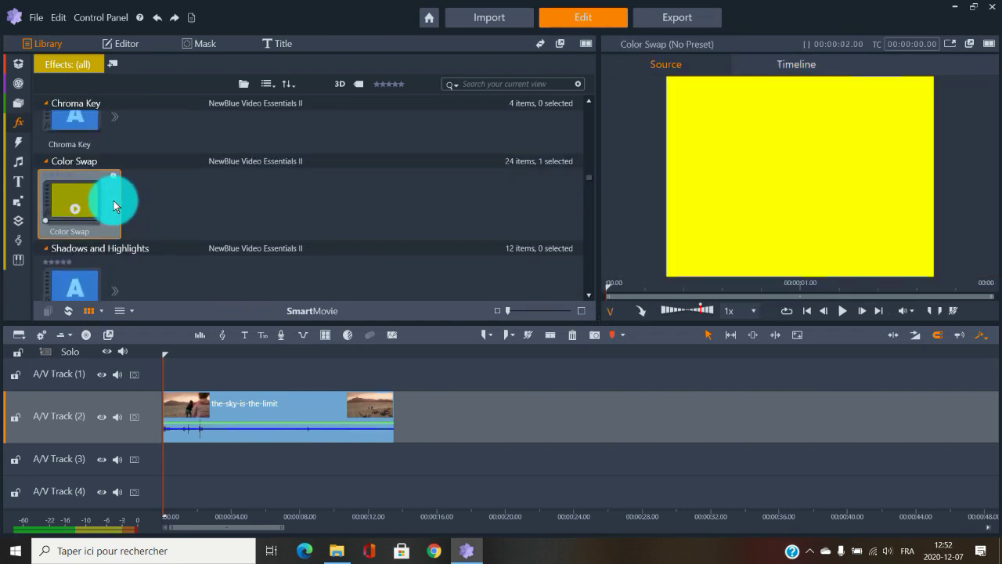
{"action": "scroll", "coordinate": [415, 201], "scroll_direction": "down", "scroll_amount": 15}
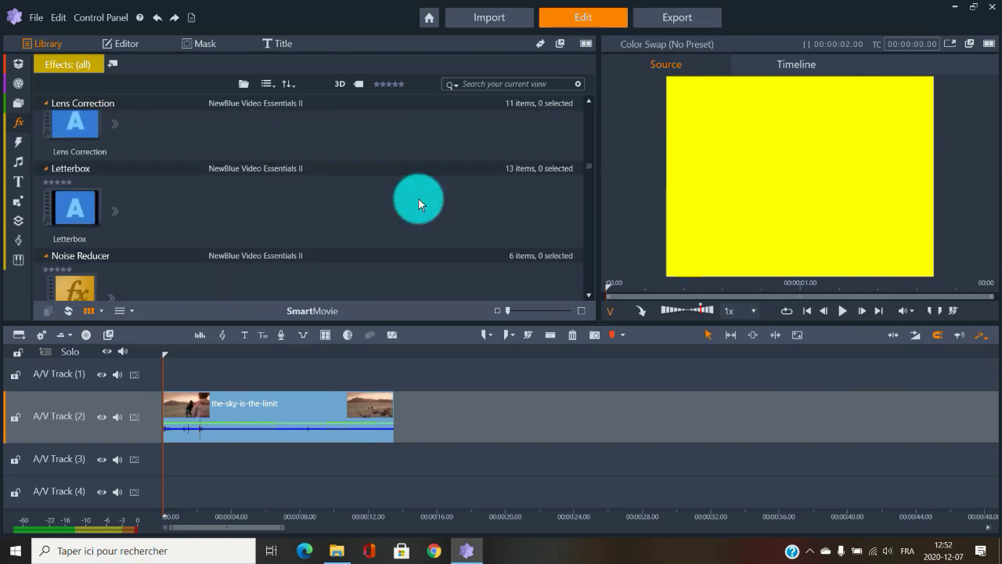
{"action": "scroll", "coordinate": [368, 192], "scroll_direction": "down", "scroll_amount": 4}
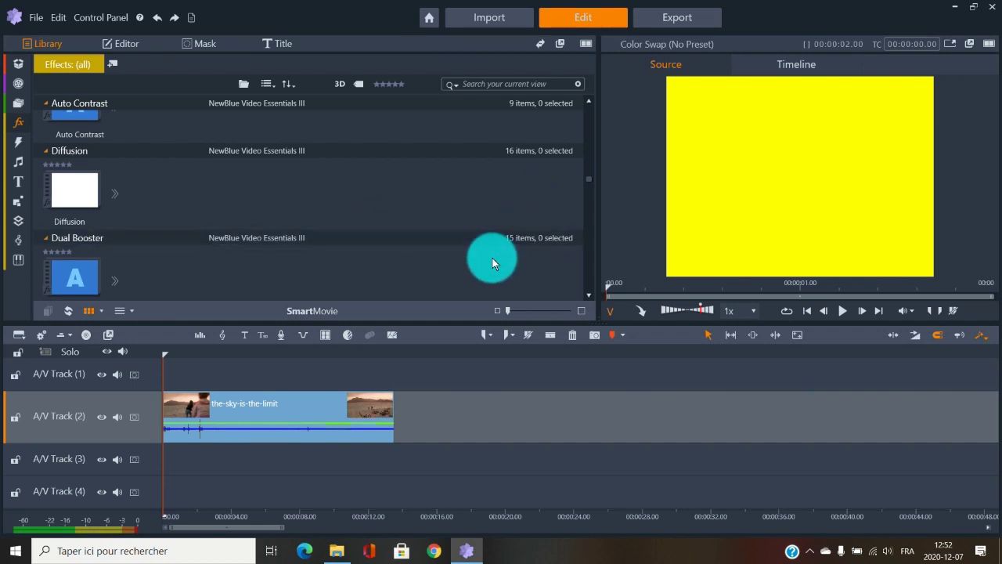
Return to the full effects library and search it for "pan" using the recent search term
{"action": "mouse_move", "coordinate": [20, 129]}
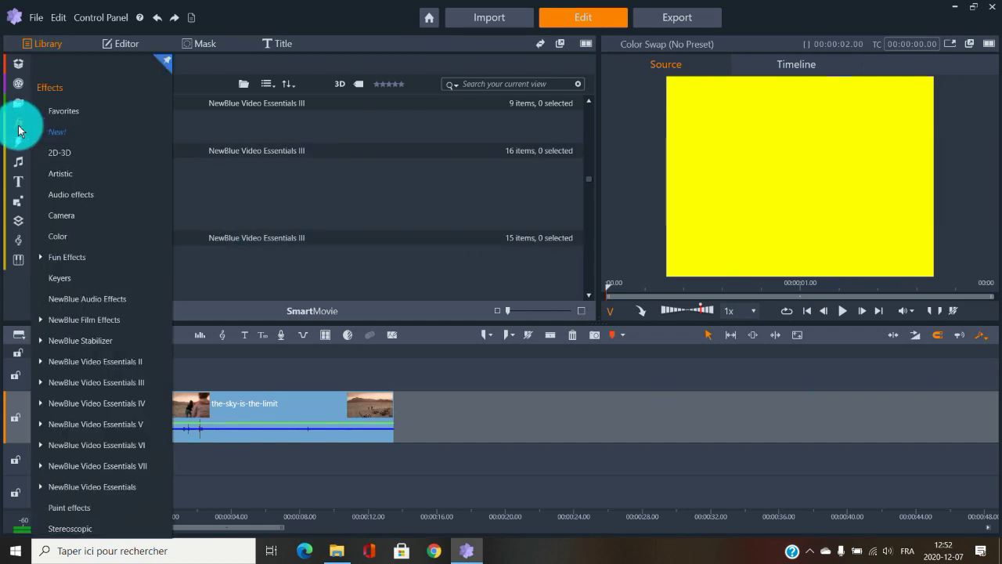
{"action": "left_click", "coordinate": [20, 130]}
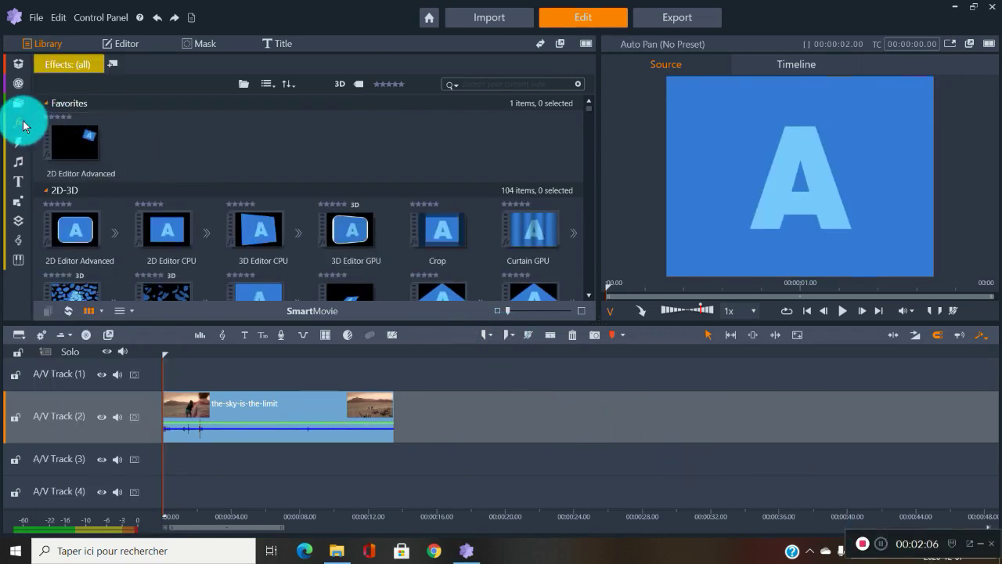
{"action": "left_click", "coordinate": [494, 83]}
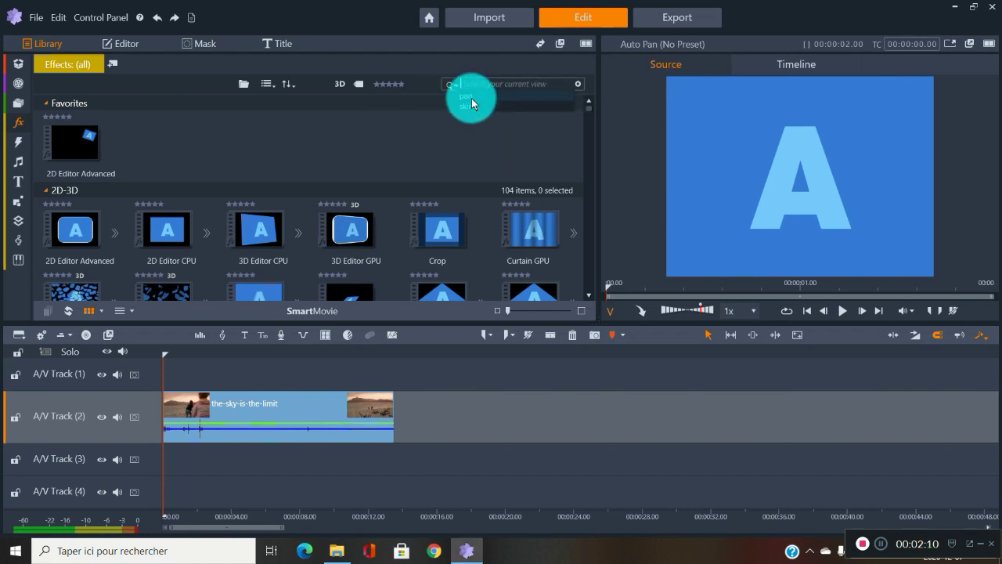
{"action": "left_click", "coordinate": [470, 96]}
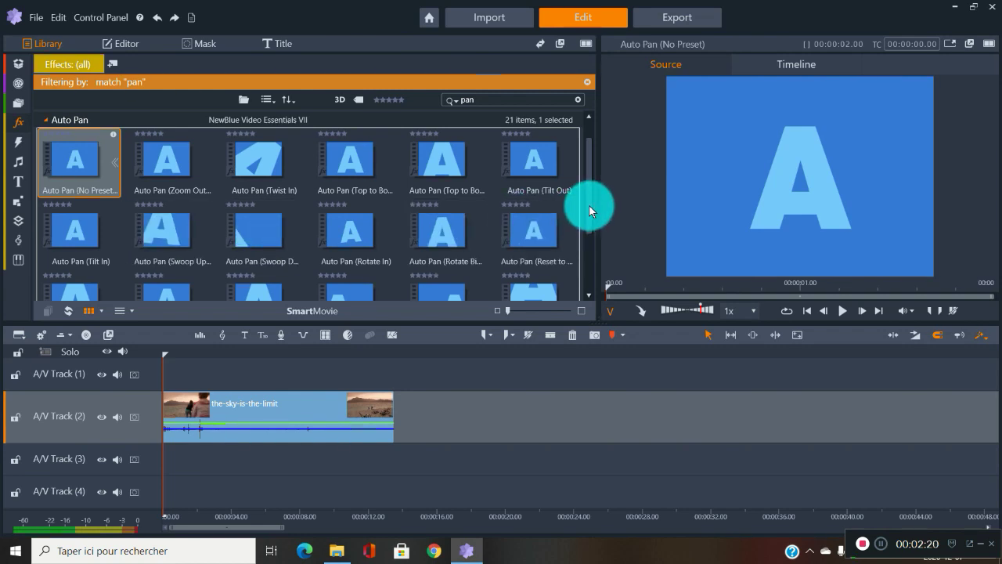
Apply the Auto Pan (Rotate In) effect to the the-sky-is-the-limit clip and play back part of the result
{"action": "scroll", "coordinate": [590, 196], "scroll_direction": "up", "scroll_amount": 1}
{"action": "scroll", "coordinate": [353, 235], "scroll_direction": "down", "scroll_amount": 2}
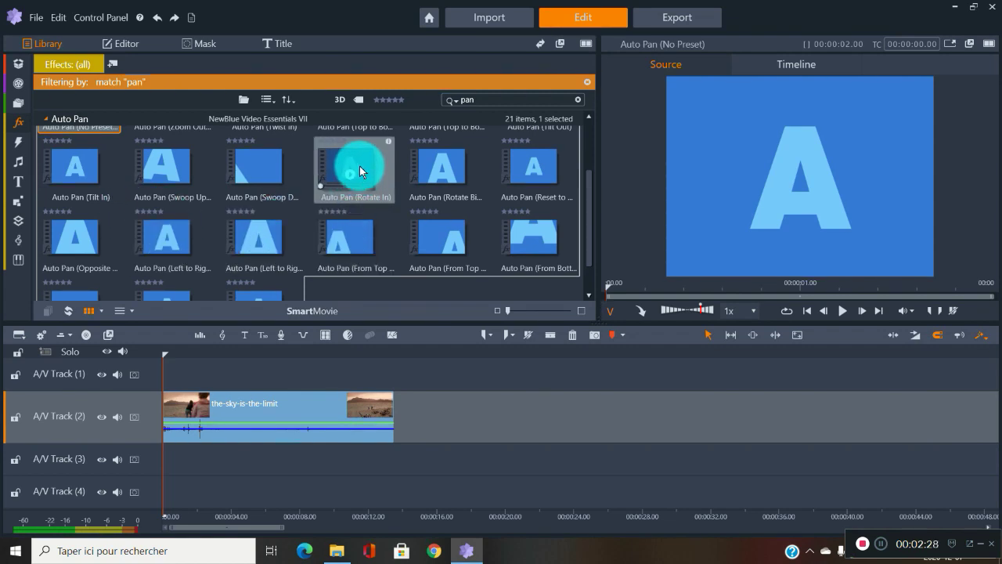
{"action": "left_click_drag", "start_coordinate": [359, 164], "coordinate": [279, 407]}
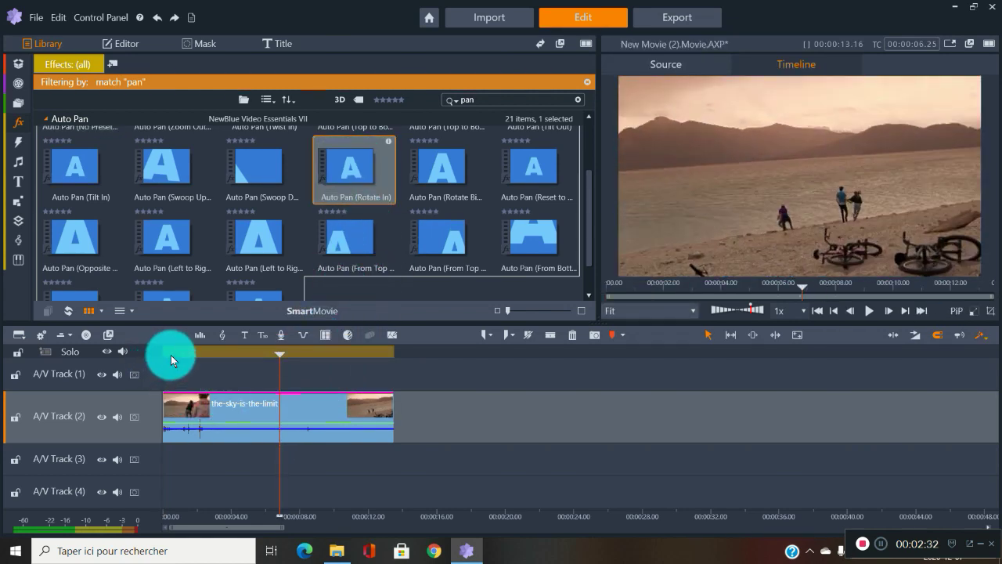
{"action": "left_click_drag", "start_coordinate": [171, 355], "coordinate": [243, 368]}
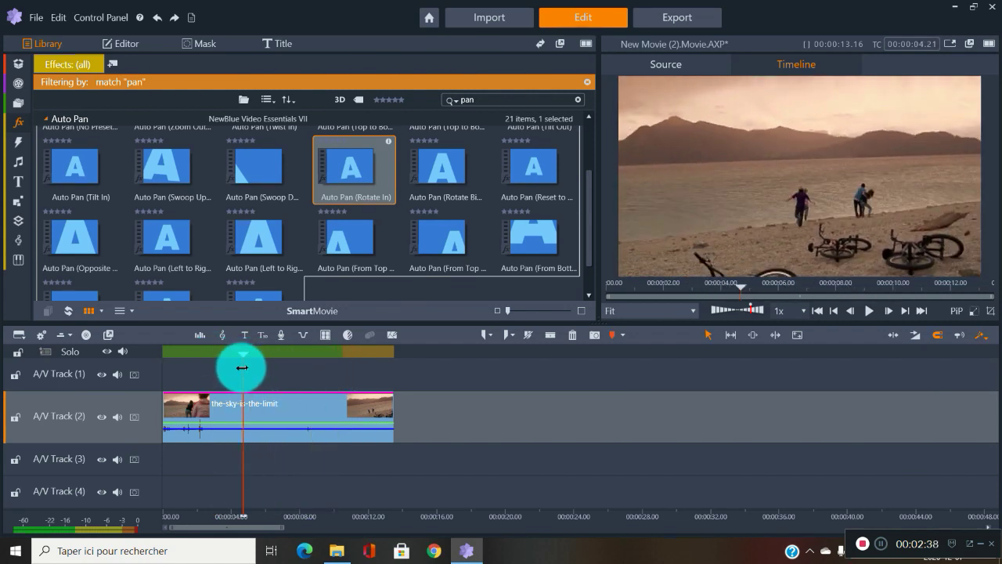
{"action": "key", "text": "space"}
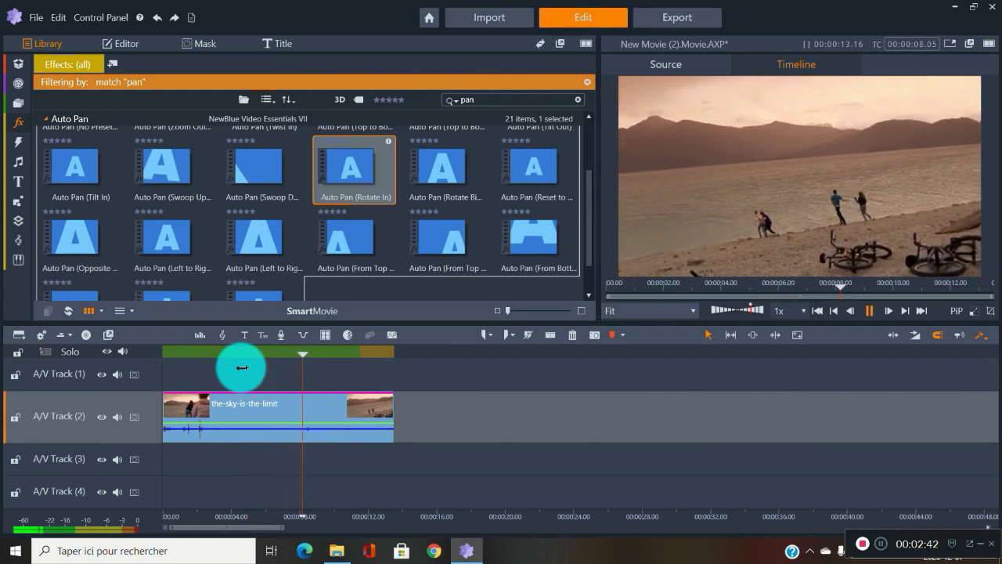
{"action": "key", "text": "space"}
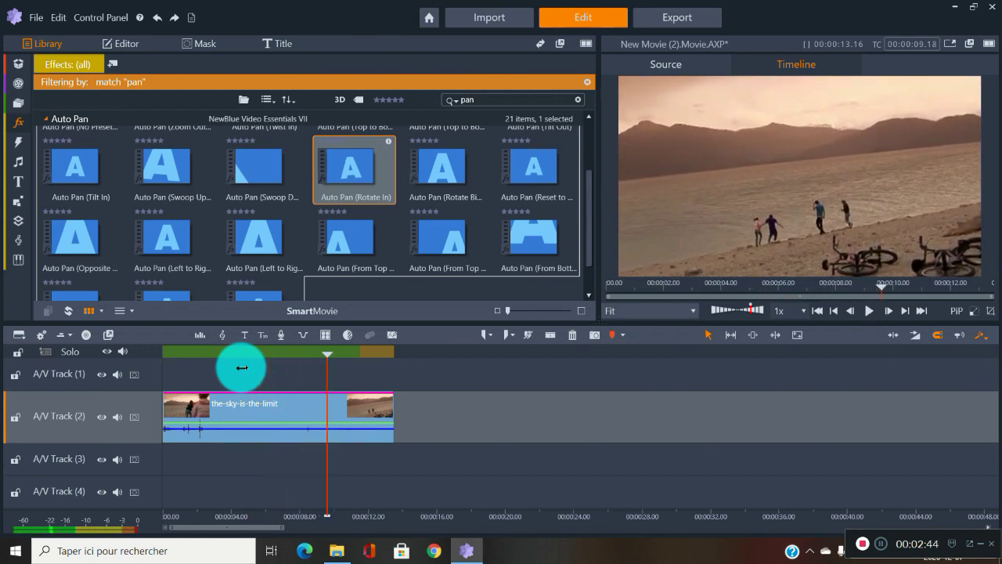
Delete all effects from the the-sky-is-the-limit clip to remove Auto Pan (Rotate In)
{"action": "right_click", "coordinate": [281, 412]}
{"action": "mouse_move", "coordinate": [359, 341]}
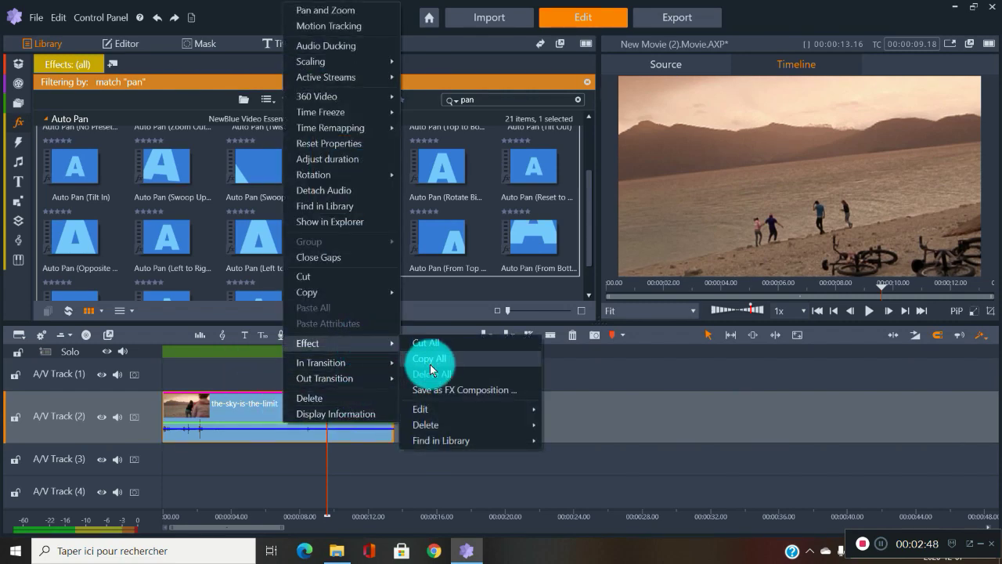
{"action": "left_click", "coordinate": [436, 374]}
Apply the Auto Pan zoom-out preset to the the-sky-is-the-limit clip and play the clip from near its start
{"action": "scroll", "coordinate": [254, 208], "scroll_direction": "down", "scroll_amount": 1}
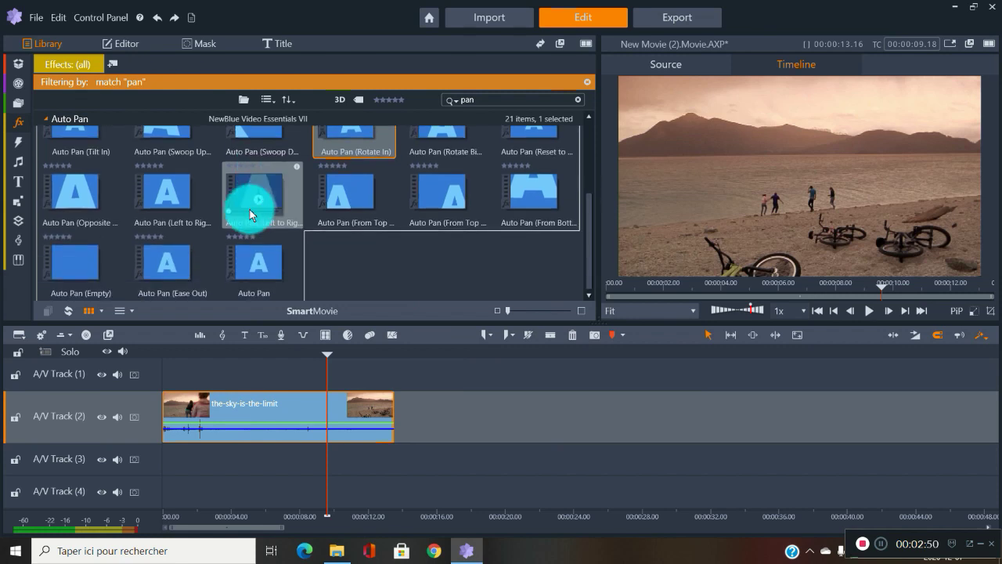
{"action": "scroll", "coordinate": [244, 239], "scroll_direction": "up", "scroll_amount": 2}
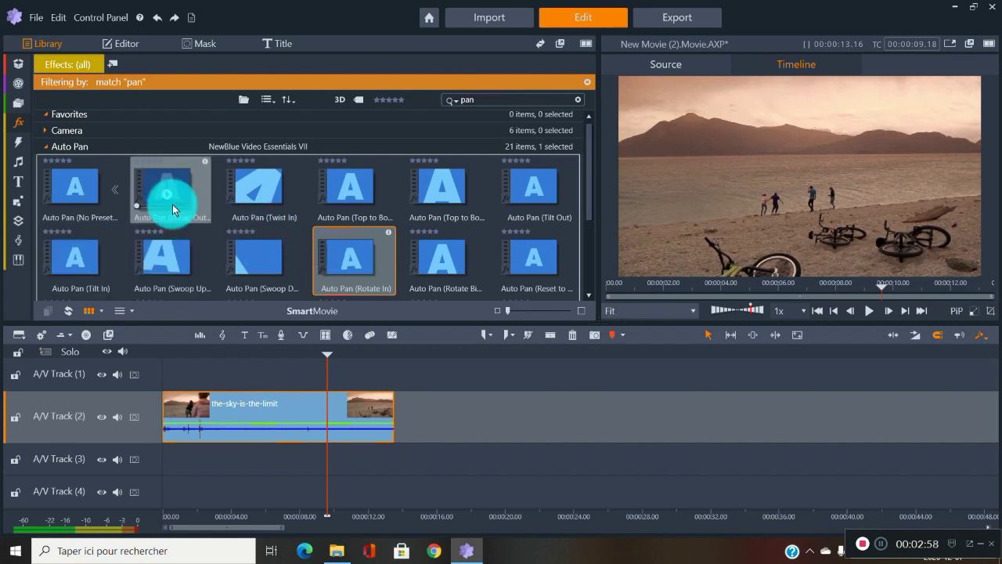
{"action": "left_click_drag", "start_coordinate": [176, 185], "coordinate": [264, 402]}
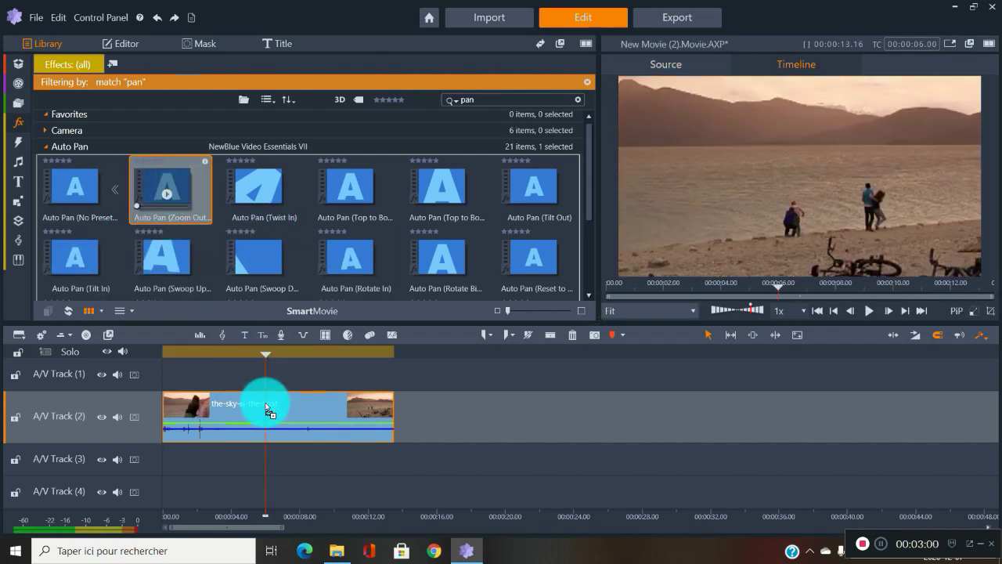
{"action": "left_click_drag", "start_coordinate": [176, 348], "coordinate": [165, 347]}
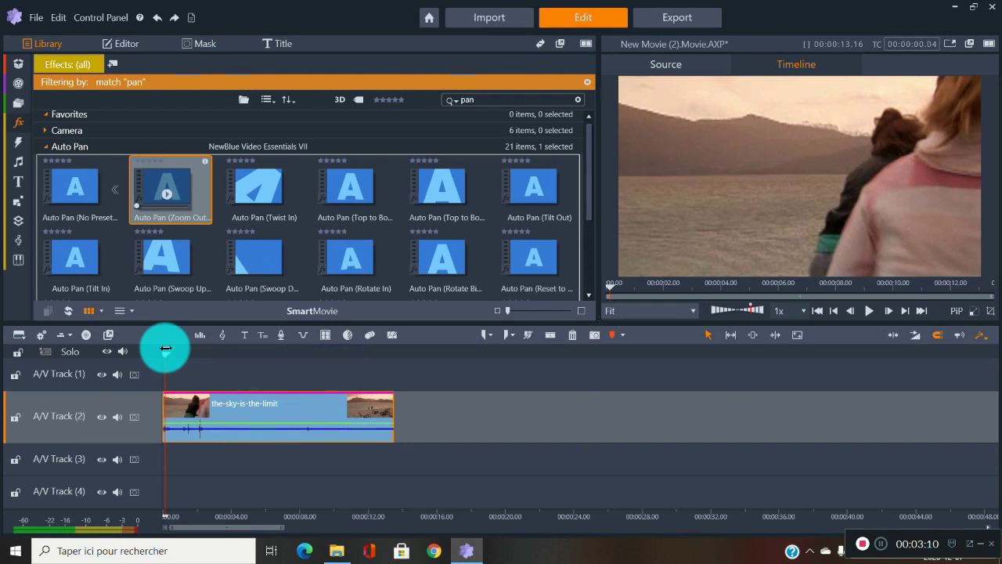
{"action": "key", "text": "space"}
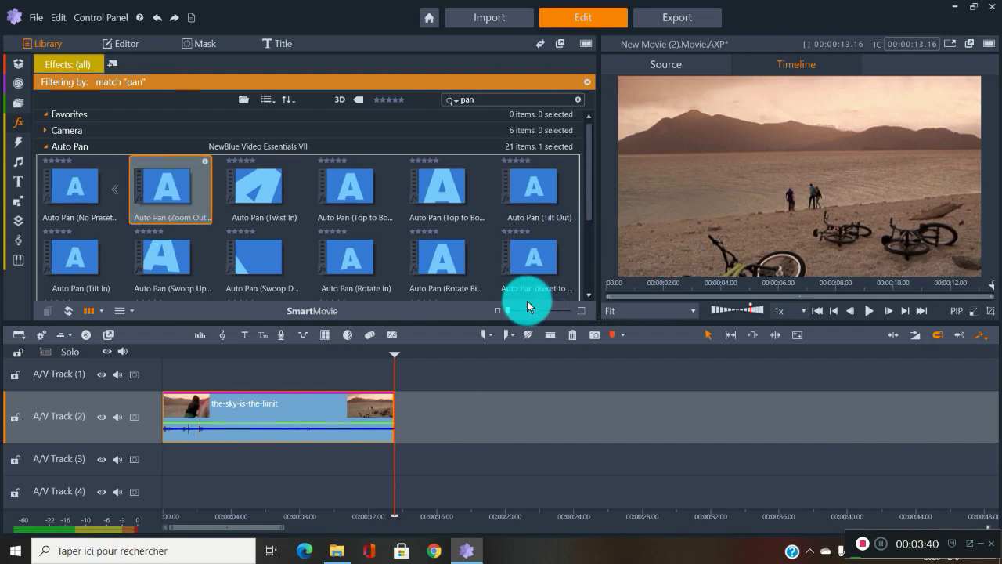
Open the effects category list and browse the NewBlue Video Essentials II and III groups
{"action": "scroll", "coordinate": [589, 175], "scroll_direction": "up", "scroll_amount": 1}
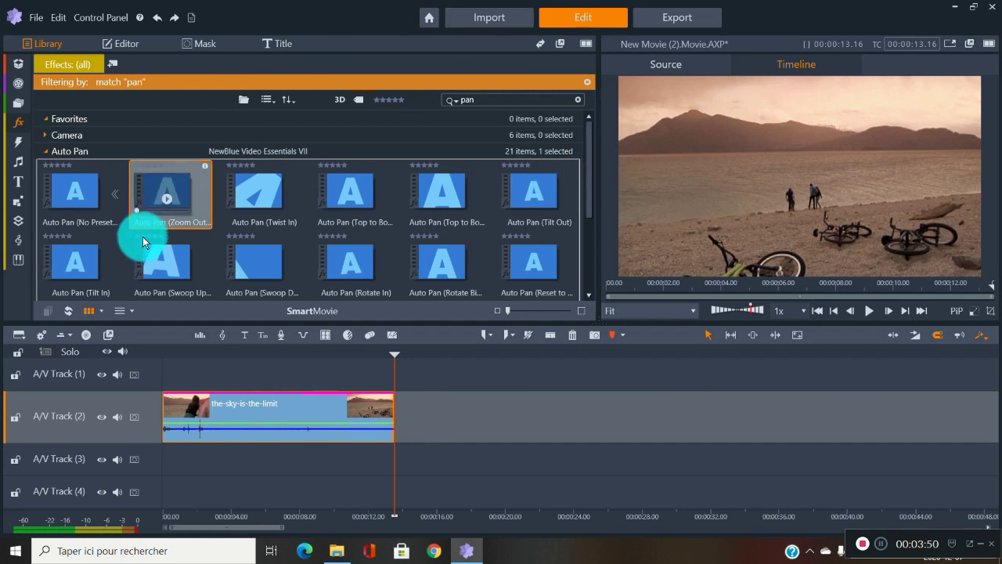
{"action": "left_click_drag", "start_coordinate": [143, 236], "coordinate": [376, 260]}
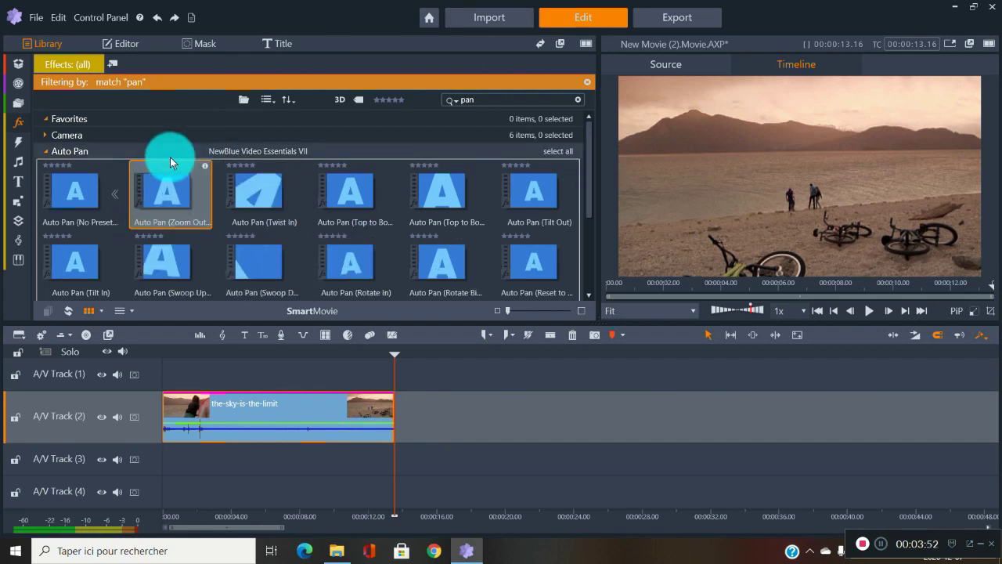
{"action": "left_click", "coordinate": [18, 121]}
{"action": "scroll", "coordinate": [109, 217], "scroll_direction": "down", "scroll_amount": 10}
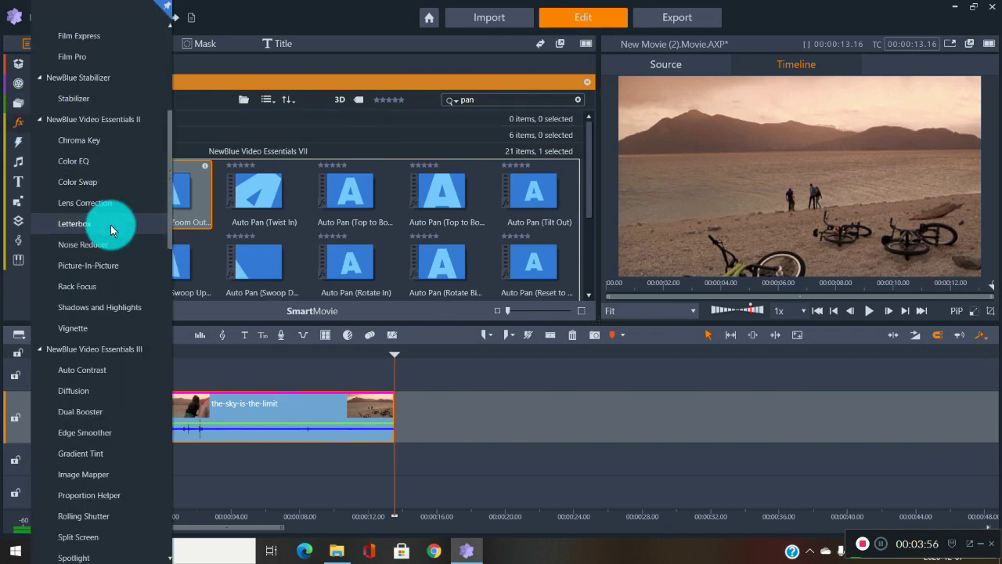